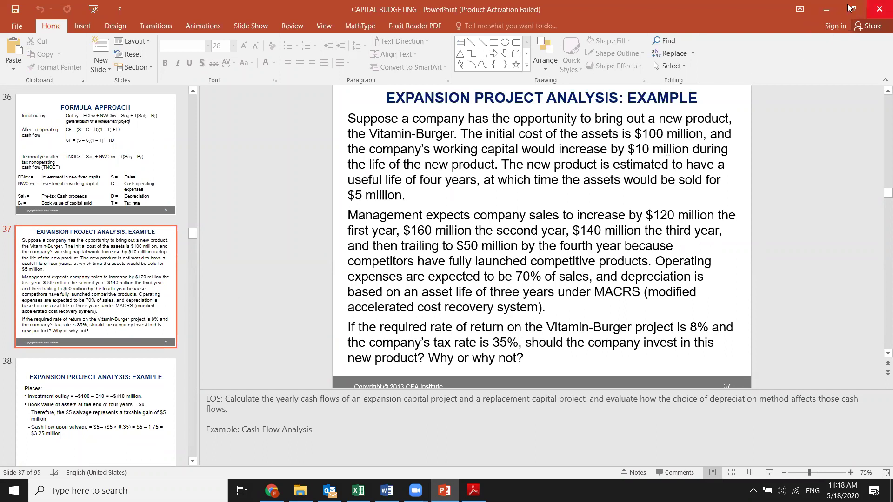
- Review the project's cash flow description in the Word document and switch to the blank Excel workbook
left_click(826, 10)
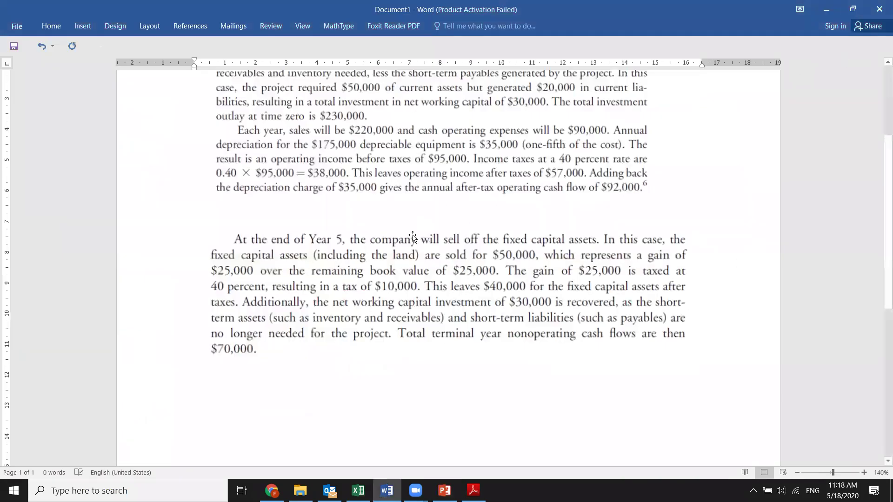
scroll(412, 237, "up", 2)
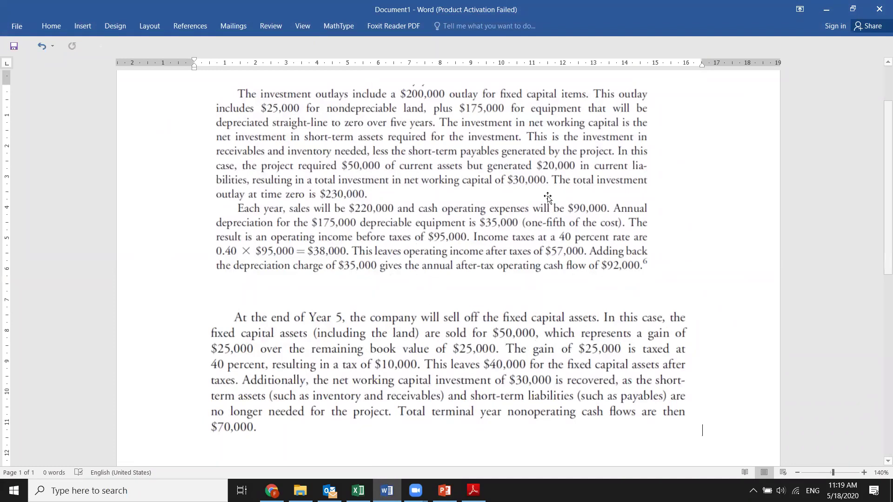
left_click(357, 491)
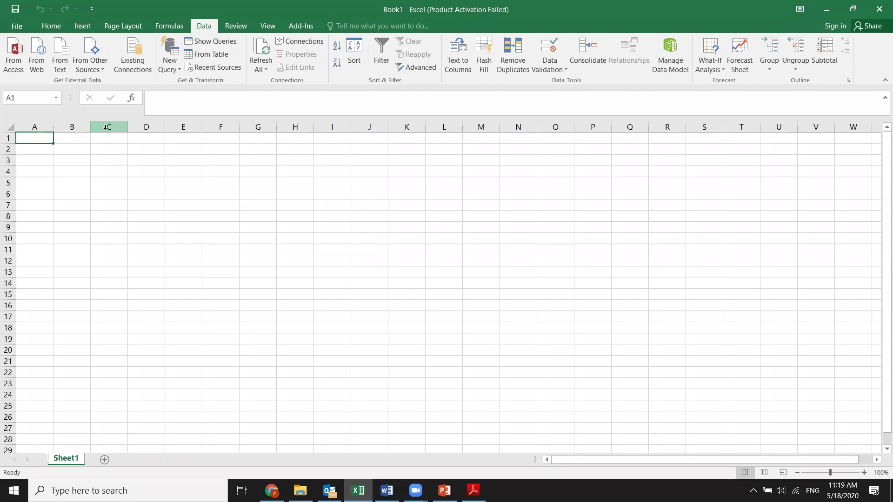
- Enter the heading YEAR in A1 and the year numbers 0 to 5 across C1 to H1
type("YEAR")
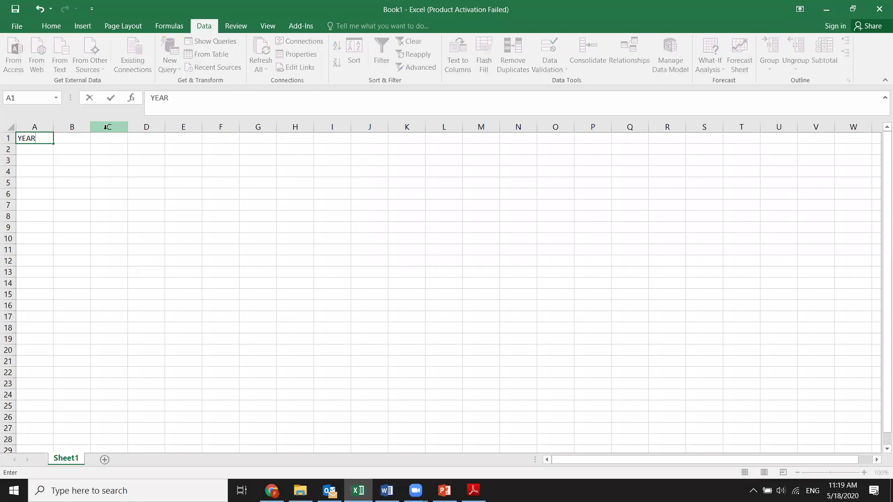
key("Tab")
key("Tab")
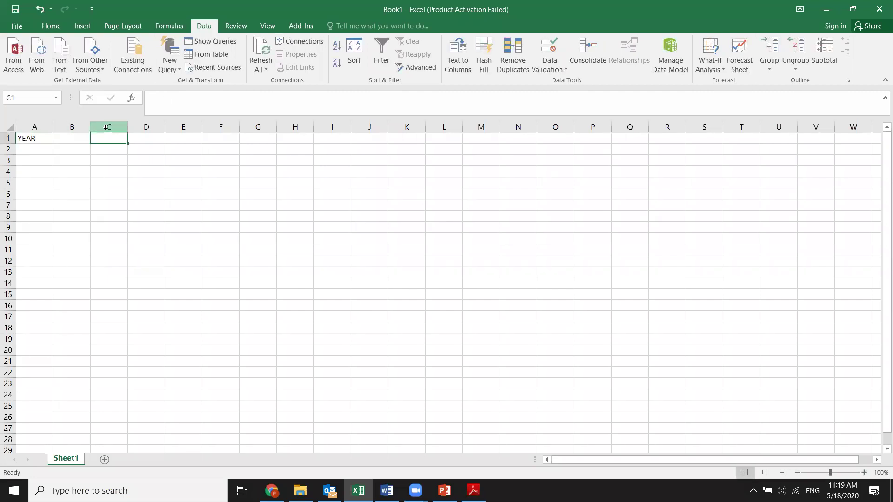
type("0")
key("Tab")
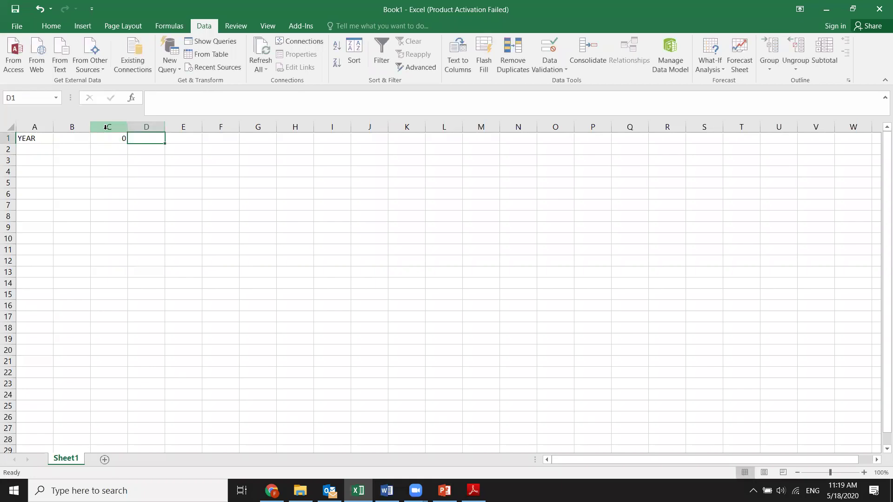
key("Tab")
key("shift+Tab")
type("1")
key("Tab")
type("2")
key("Tab")
type("3")
key("Tab")
type("4")
key("Tab")
key("Tab")
key("shift+Tab")
type("5")
key("Tab")
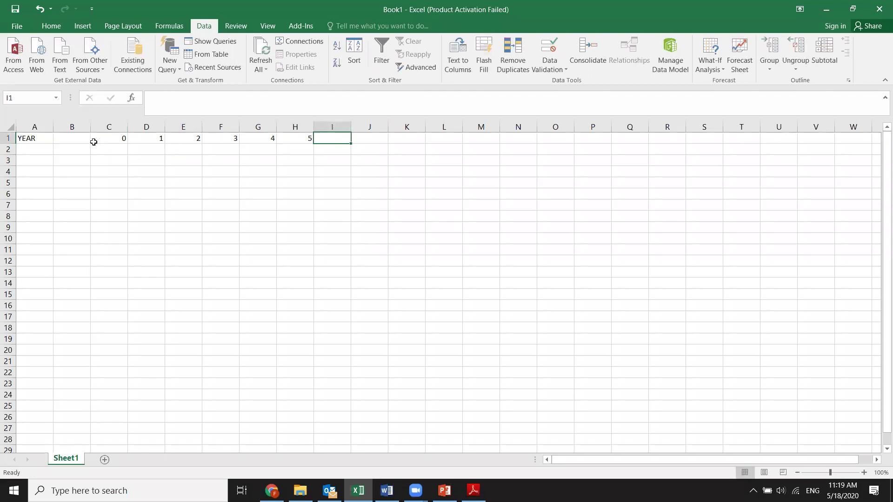
- Enter the section label "Investment outlays" in cell A3
left_click(27, 160)
type("iNVESTMENT")
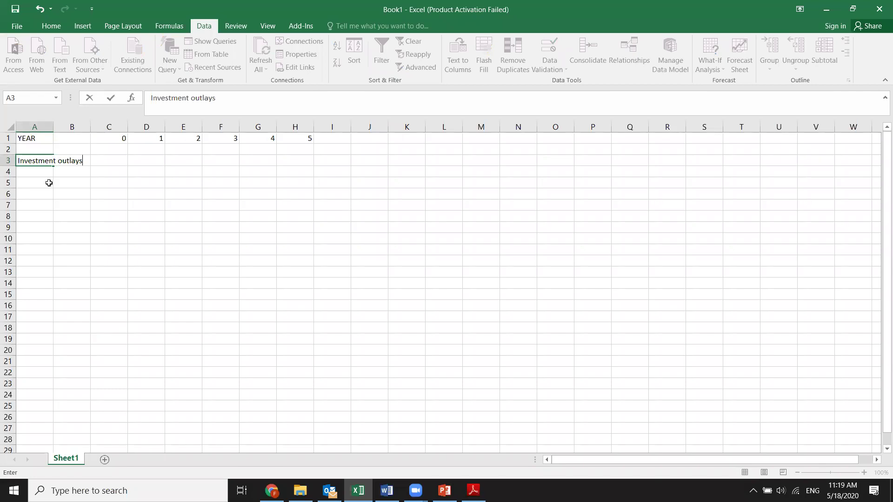
left_click(184, 217)
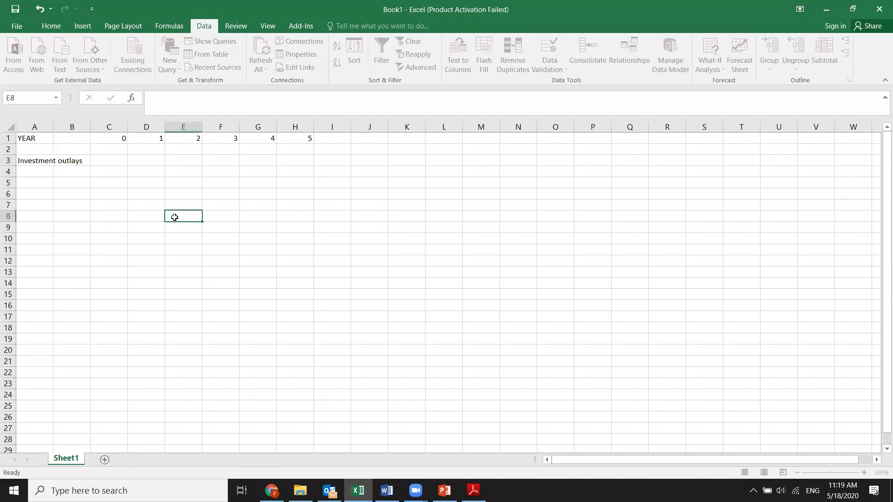
- Make the year header row, cells A1 to H1, bold
scroll(177, 218, "up", 3, "ctrl")
scroll(179, 219, "up", 5, "ctrl")
left_click_drag(95, 164, 630, 166)
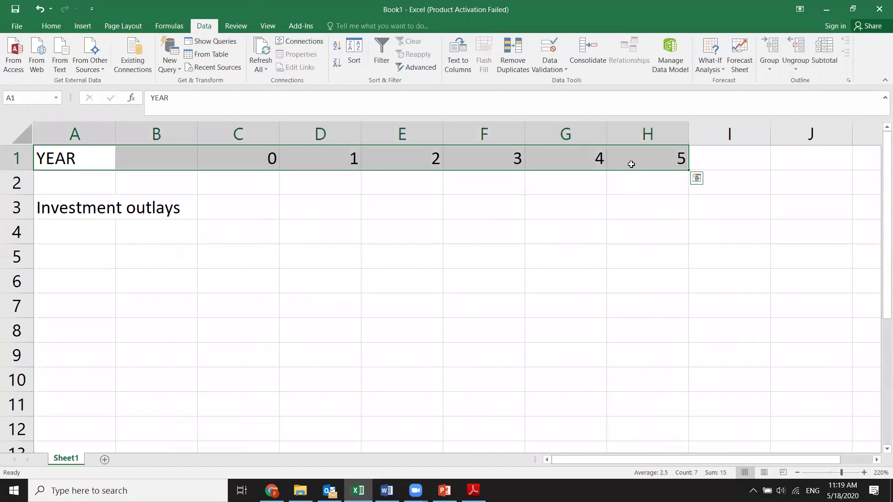
key("ctrl+b")
left_click(259, 238)
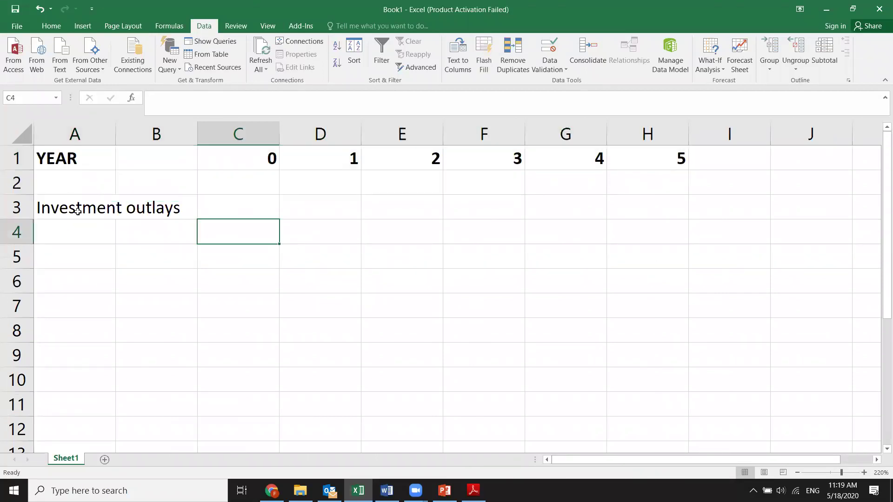
left_click(77, 212)
left_click(178, 230)
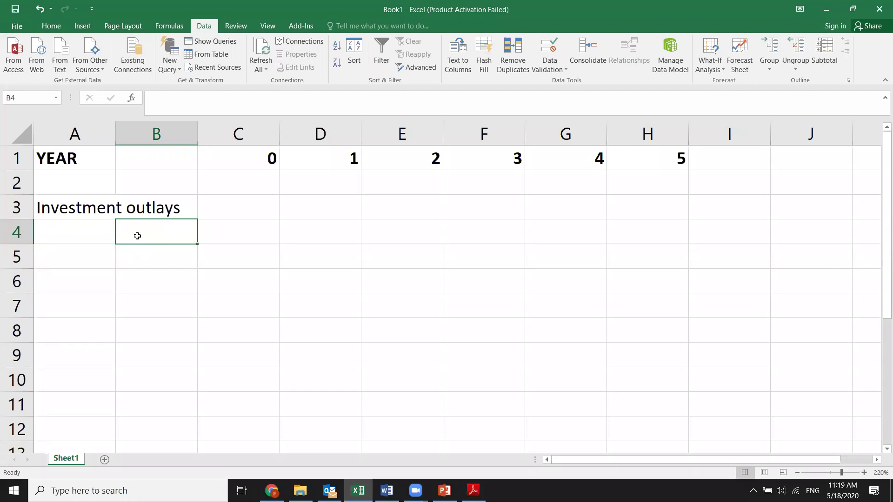
key("Left")
type("0")
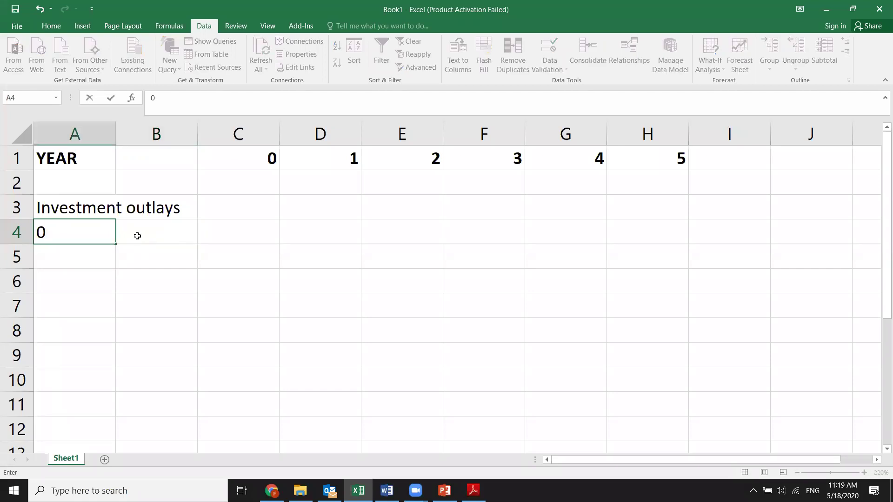
left_click(137, 236)
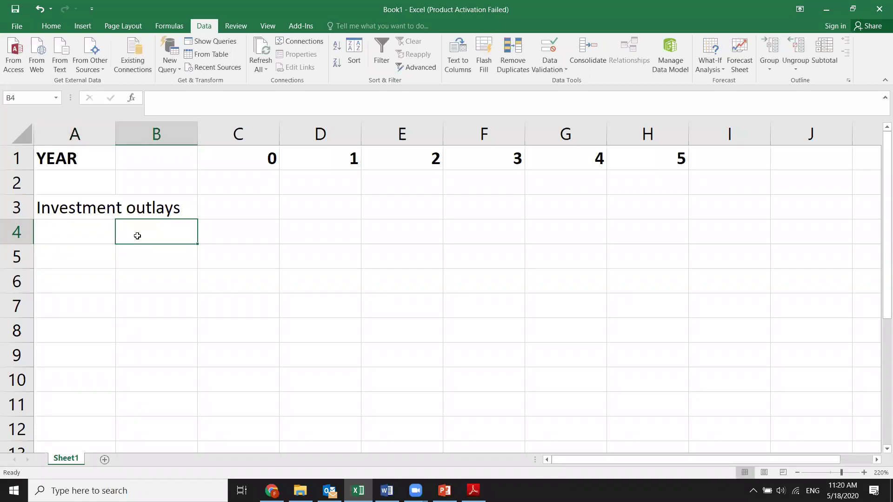
- Widen column A so that the "Investment outlays" label fits inside it with room to spare
left_click_drag(117, 132, 228, 135)
left_click(163, 232)
left_click(231, 237)
- Enter the row labels "fixed cap" in A4 and "change in NWC" in A5
left_click(180, 228)
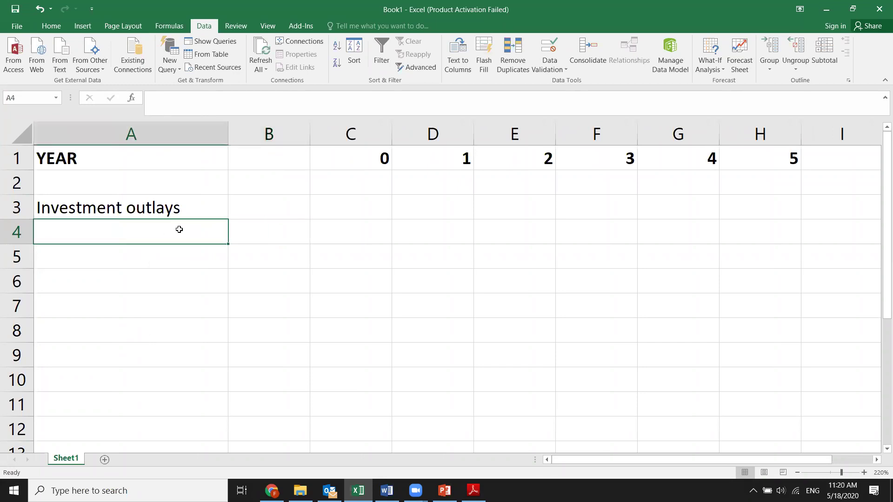
type("fix")
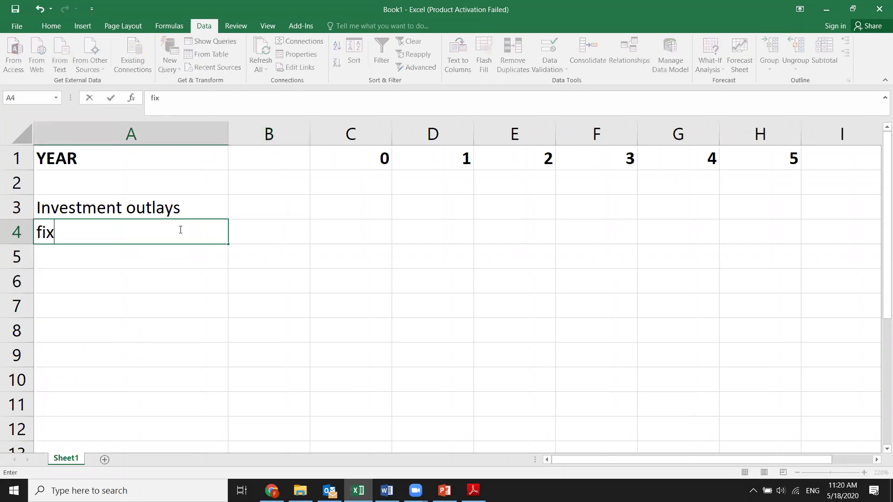
type("ed cap")
key("Return")
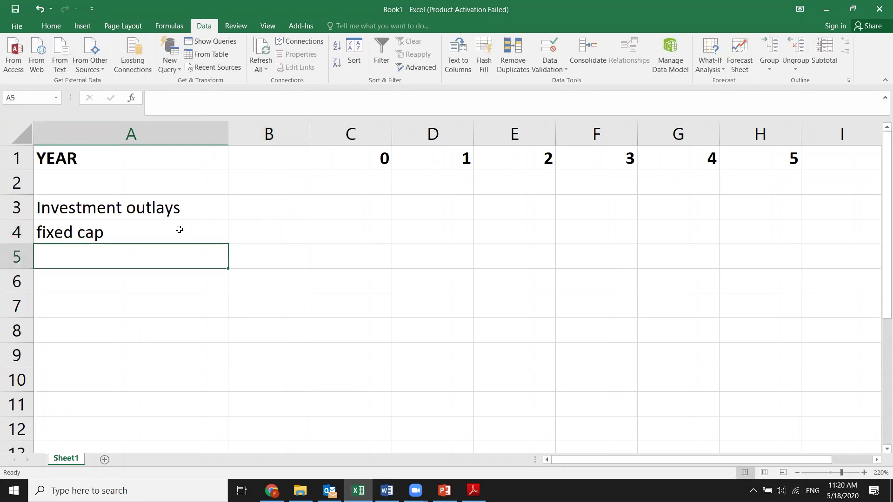
type("change in ")
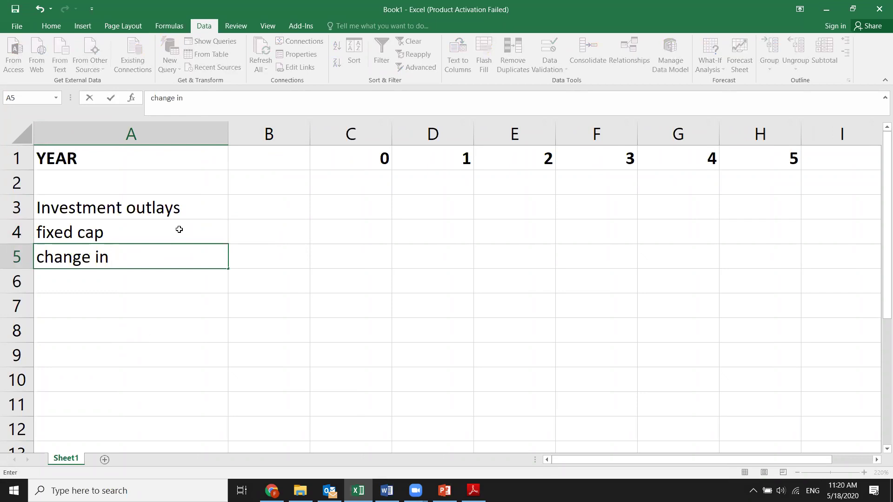
type("NWC")
left_click(197, 301)
- Add a colon at the end of the "Investment outlays" label in A3
left_click(108, 232)
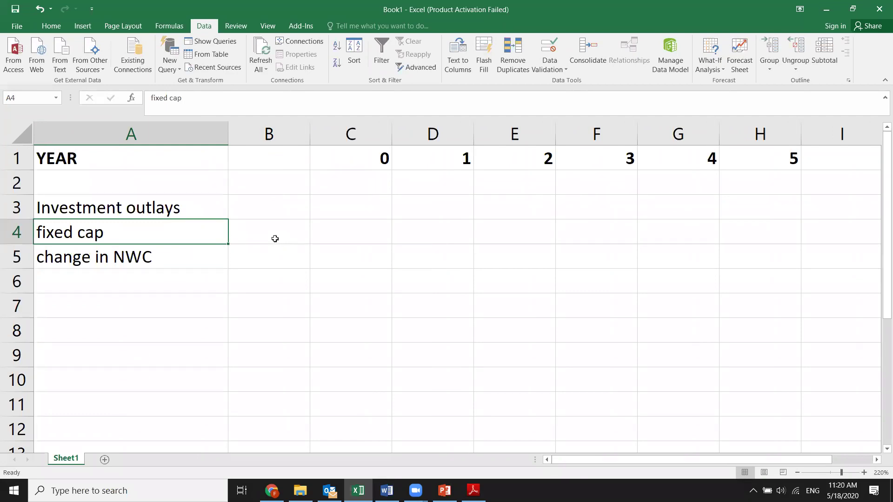
left_click(198, 210)
double_click(204, 209)
type(":")
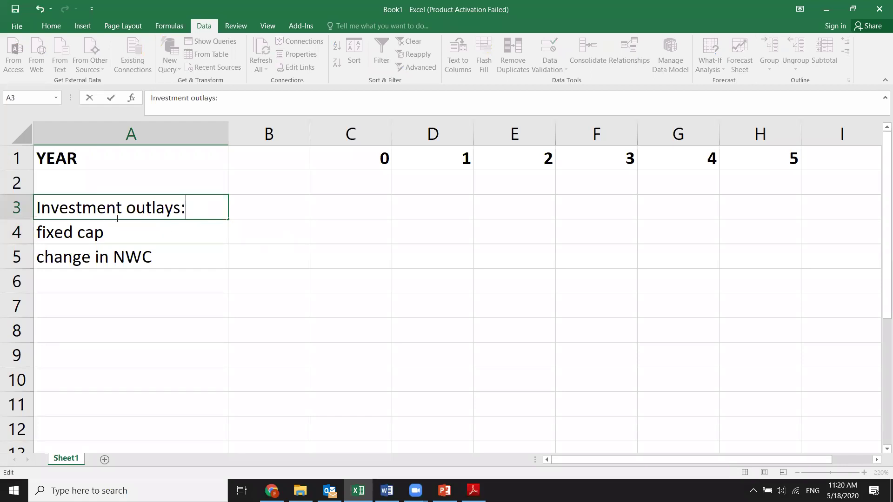
left_click(108, 237)
left_click(102, 255)
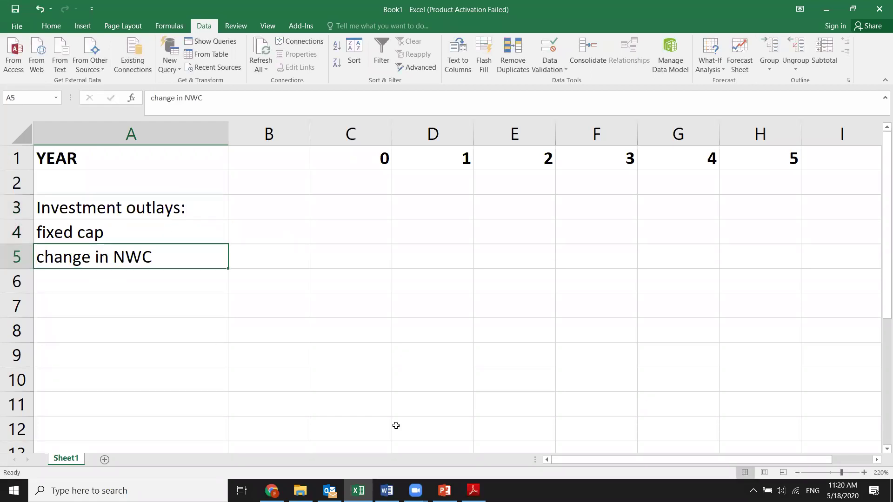
- Check the fixed capital outlay in the Word document and enter 200000 in C4 of the Excel sheet for year 0
left_click(388, 490)
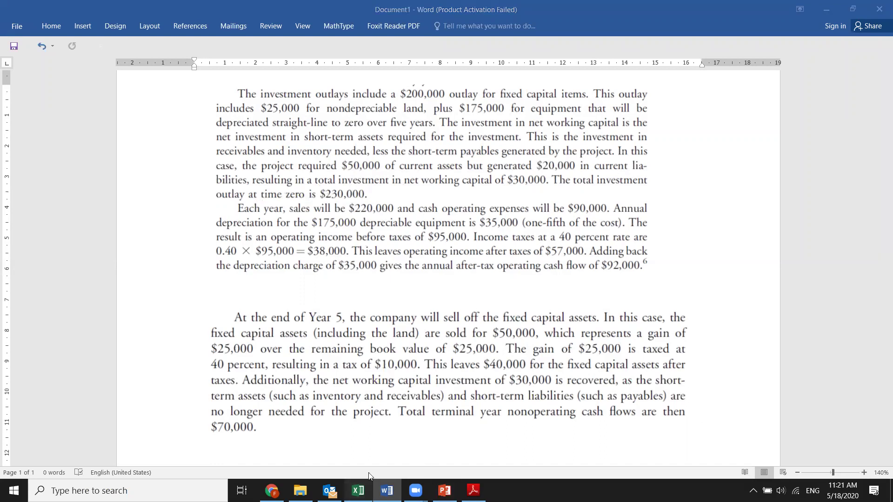
left_click(357, 490)
left_click(351, 235)
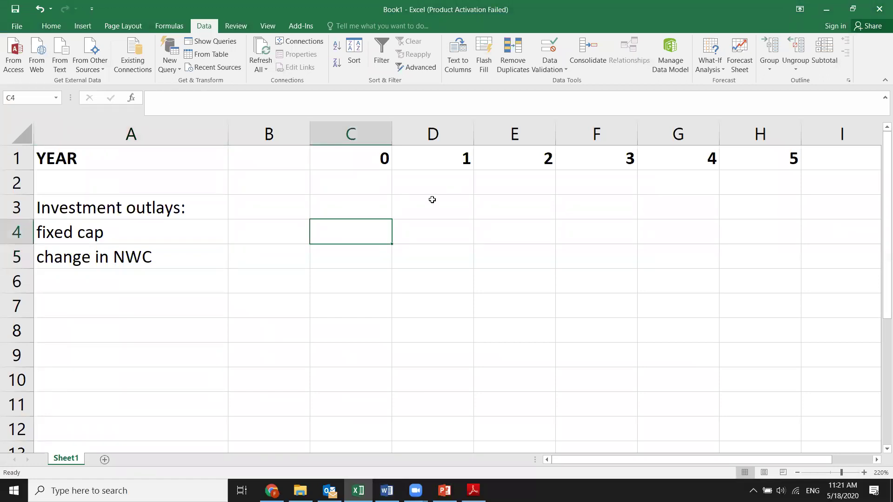
type("200")
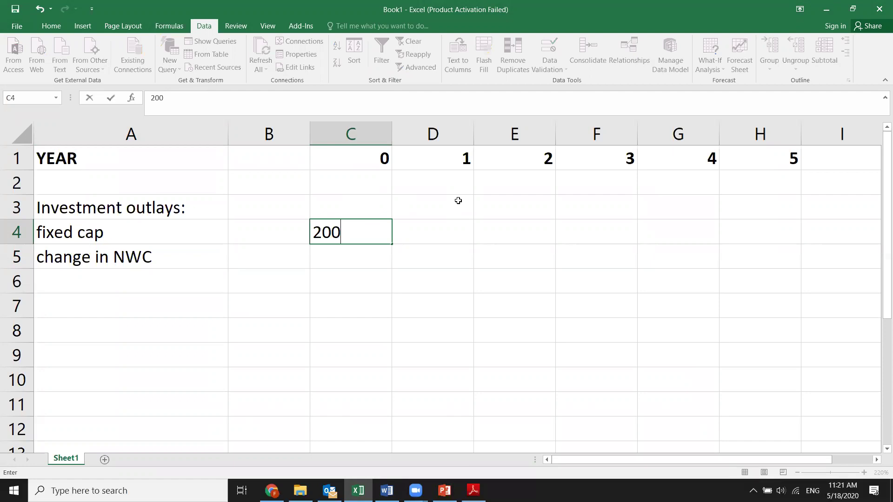
type(" 000")
key("BackSpace")
key("BackSpace")
key("BackSpace")
key("BackSpace")
type("000")
key("Return")
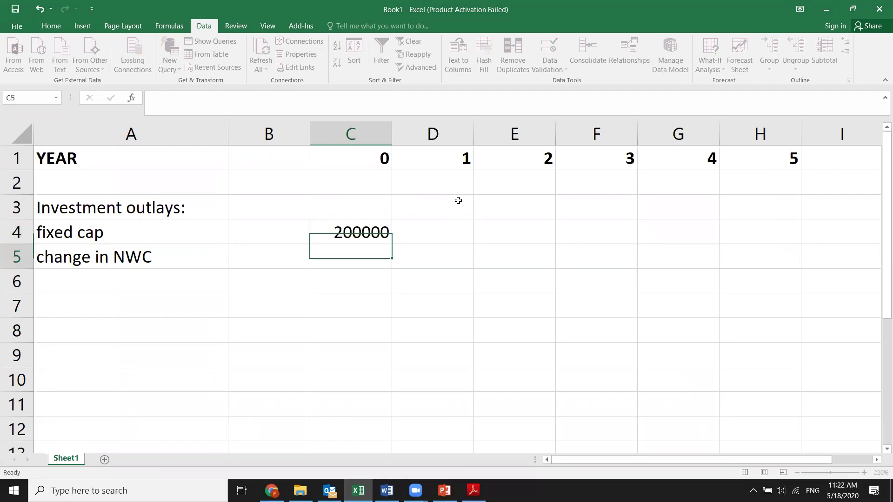
- Apply the dollar Accounting number format to the fixed capital amount in C4
left_click(368, 234)
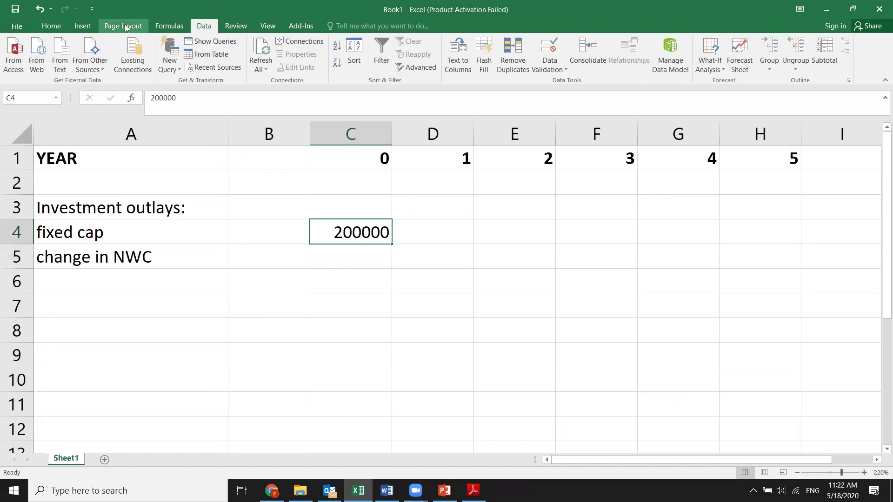
left_click(51, 26)
left_click(349, 63)
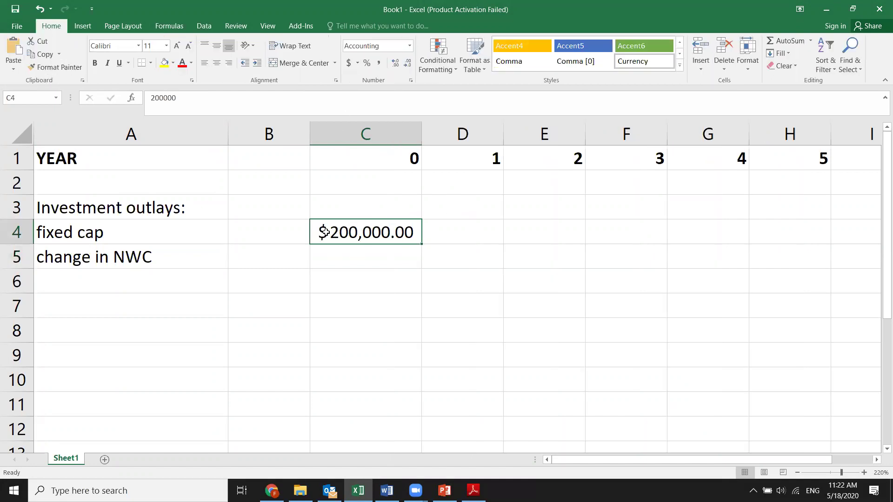
- Change the fixed capital outlay in C4 to the negative amount -200000
double_click(323, 231)
type("-")
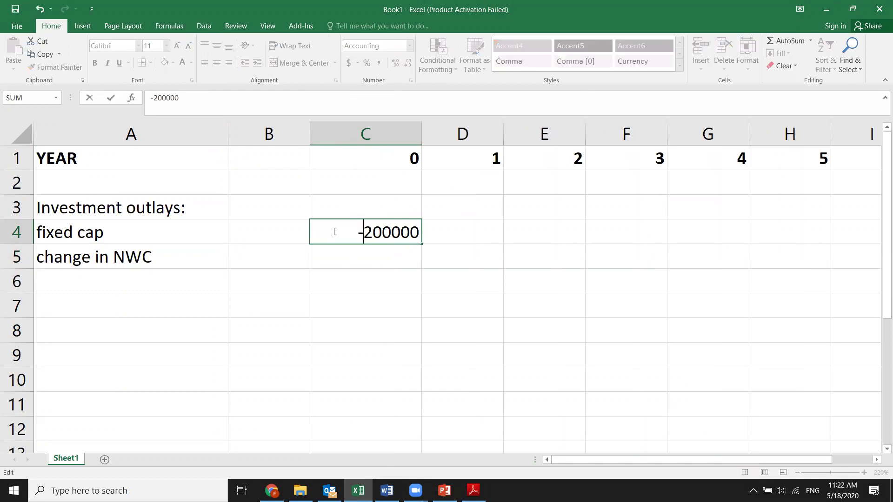
key("Return")
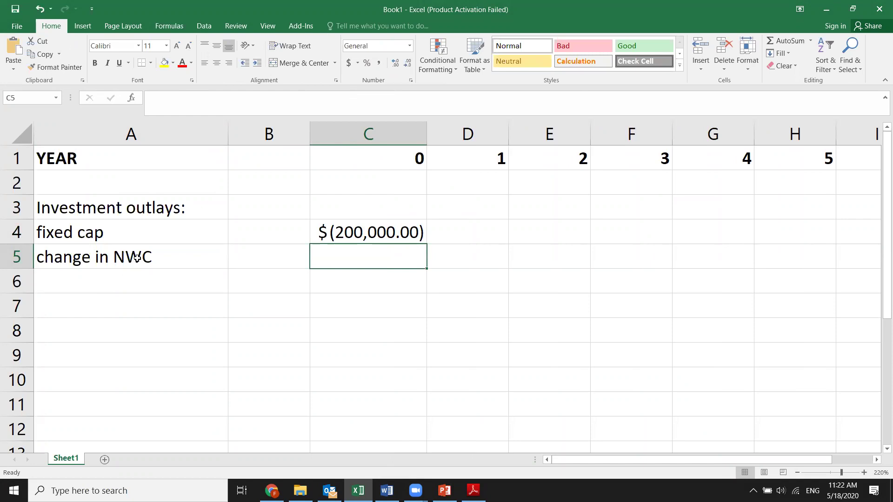
- Enter -30000 as the year 0 change in NWC in C5 and apply the dollar Accounting number format
type("-")
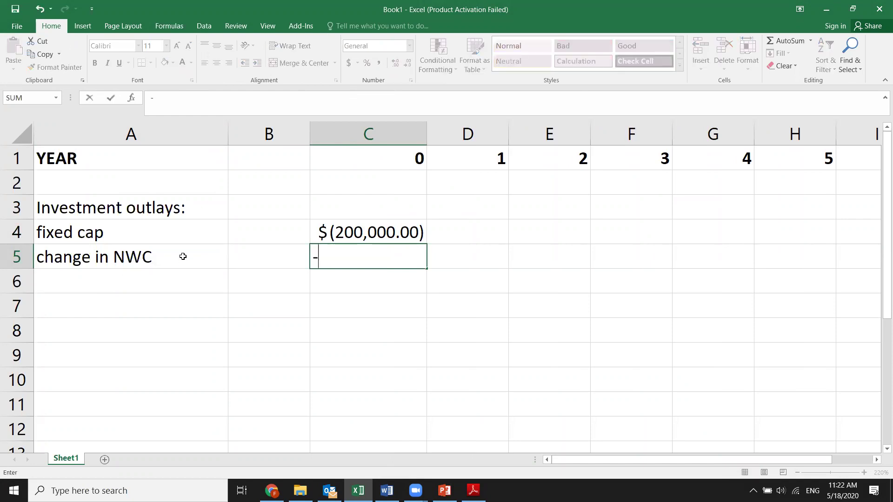
type("30000")
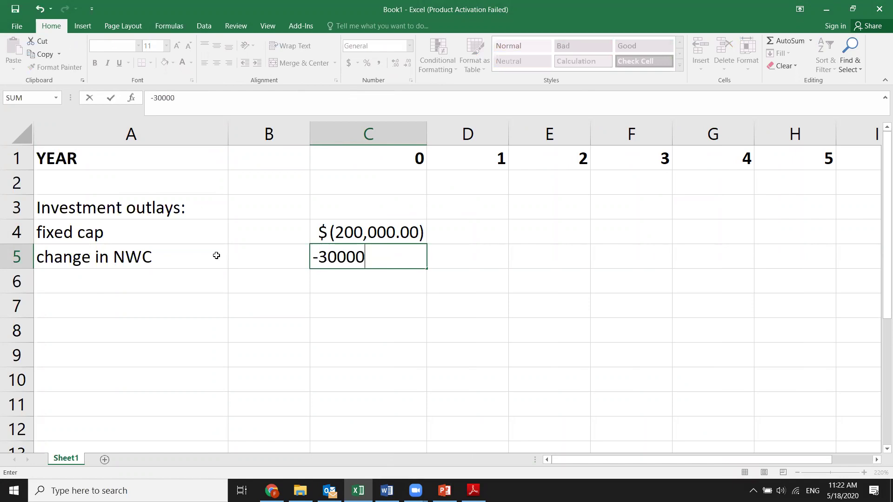
left_click(362, 284)
left_click(370, 255)
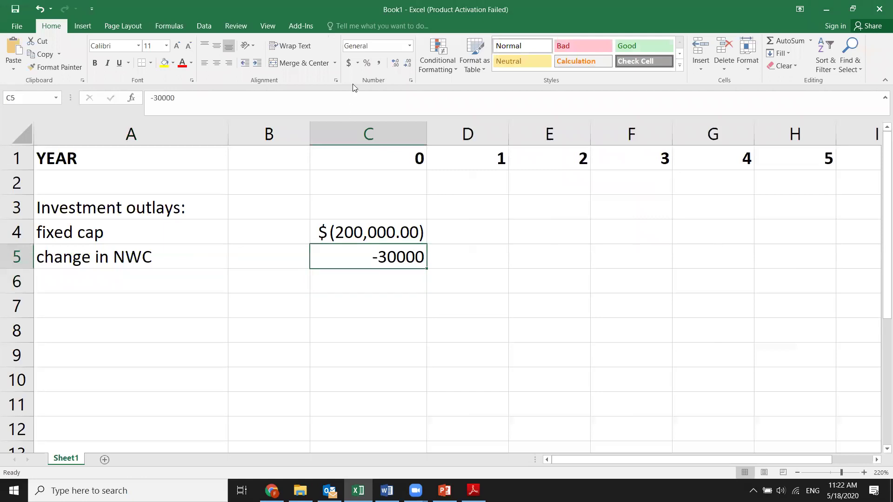
left_click(348, 63)
left_click(356, 305)
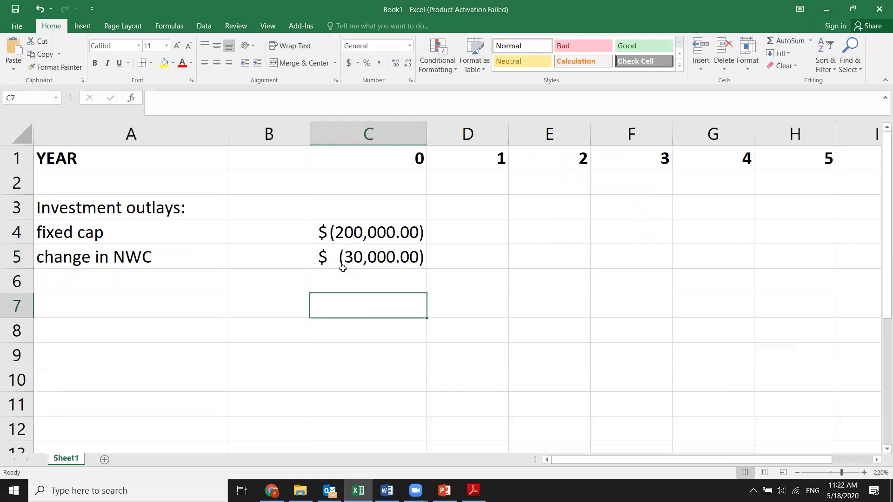
- Label A6 as TOTAL and add a bottom border beneath the year 0 change in NWC in C5
left_click(175, 277)
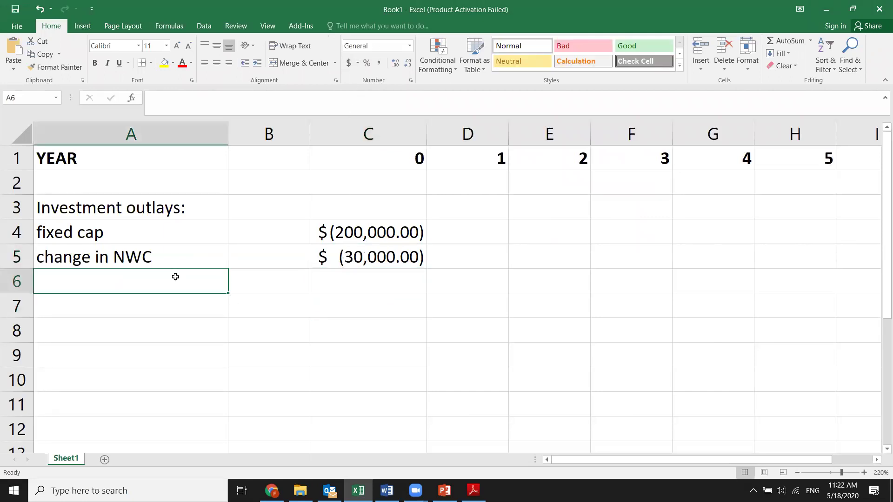
type("TOTAL")
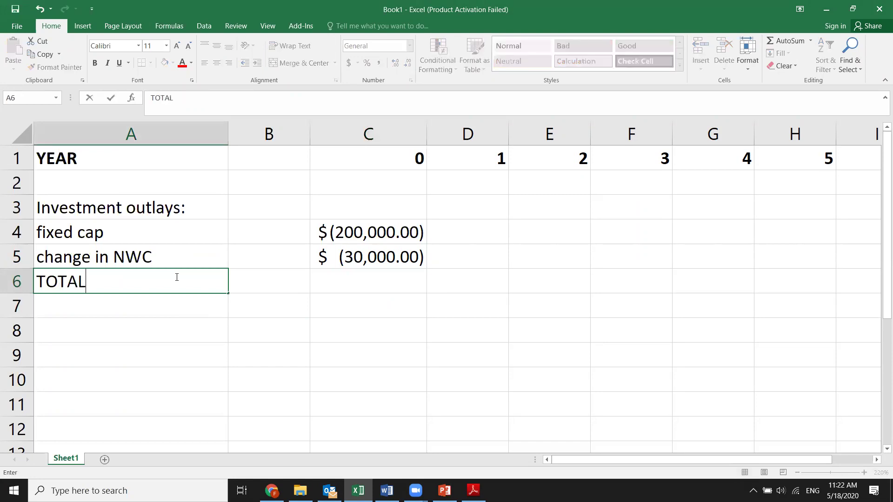
left_click(378, 258)
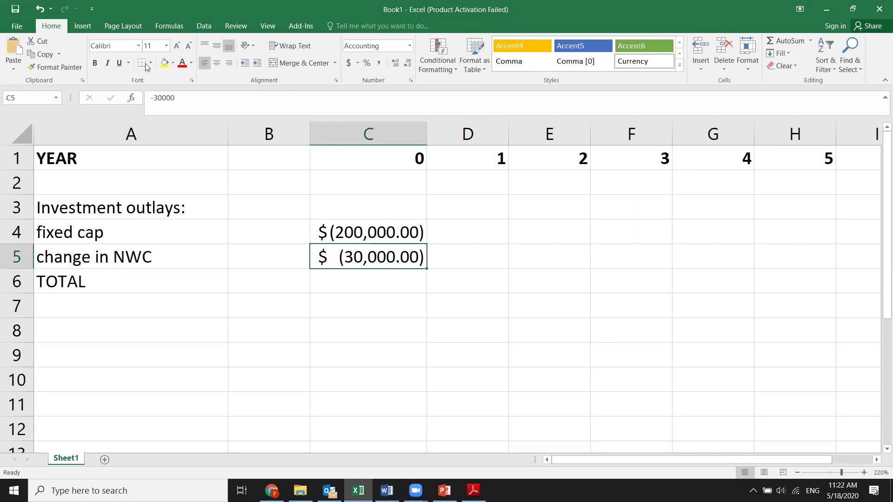
- Enter -2300000 as the year 0 total in C6 and apply the dollar Accounting number format
left_click(379, 285)
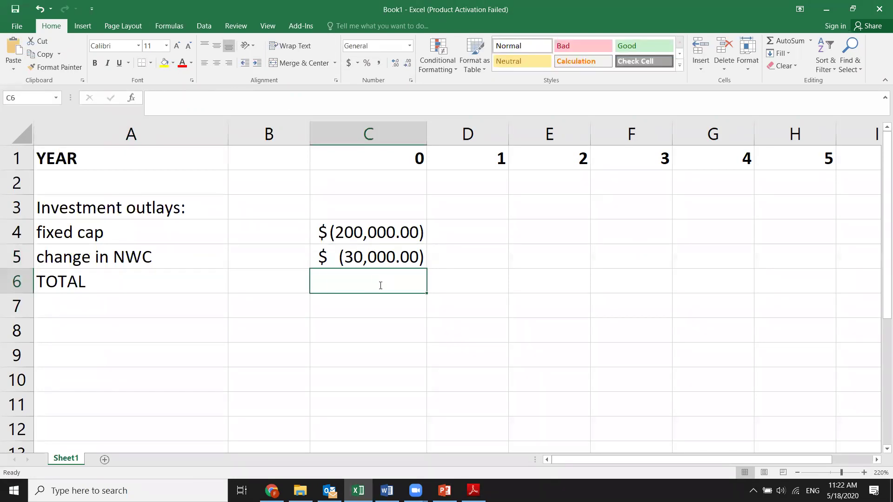
type("230000")
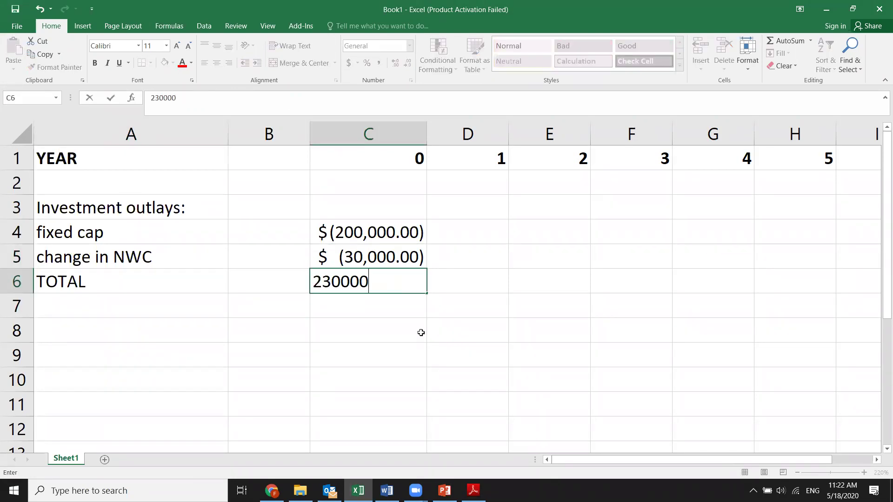
type("0")
left_click(308, 283)
type("-")
left_click(400, 363)
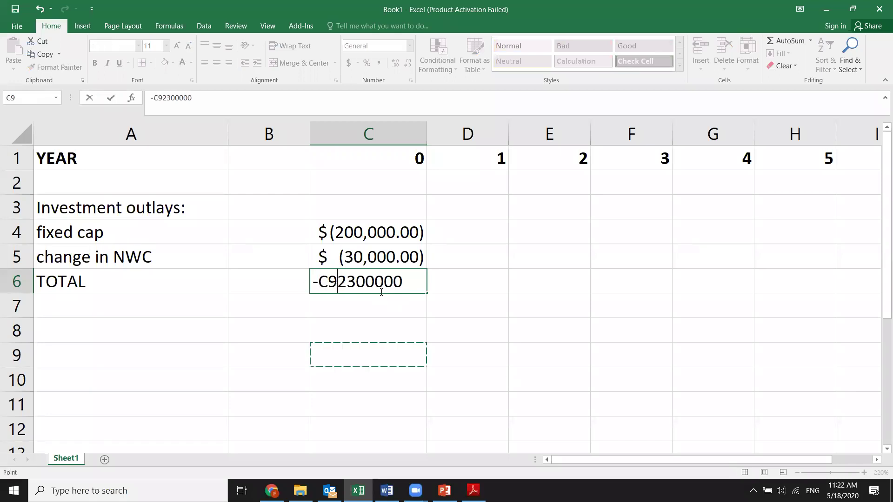
key("BackSpace")
key("BackSpace")
key("BackSpace")
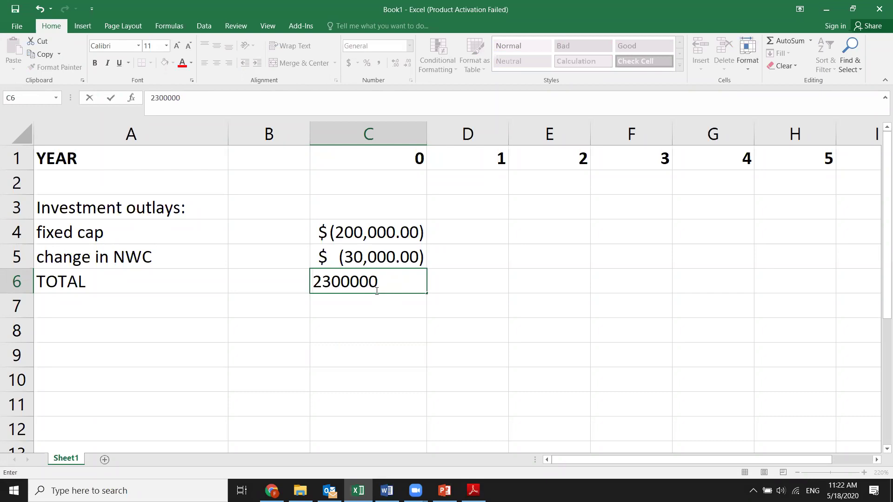
type("-")
key("Return")
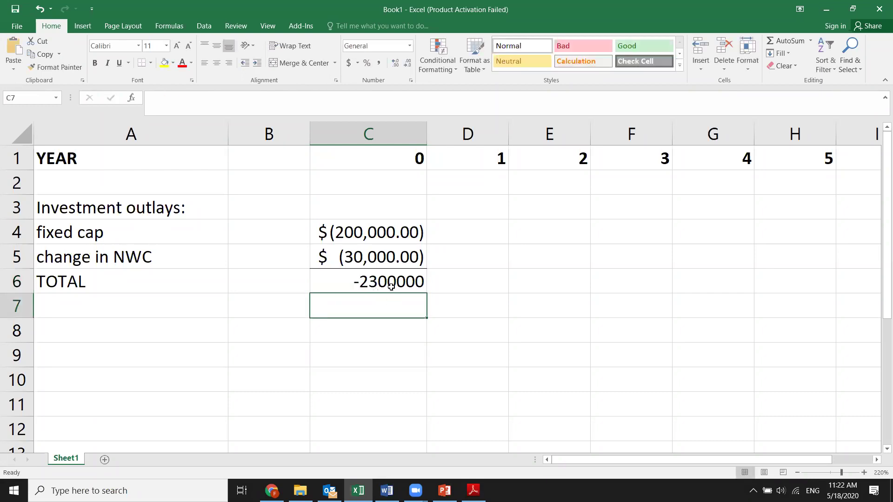
left_click(391, 285)
left_click(348, 63)
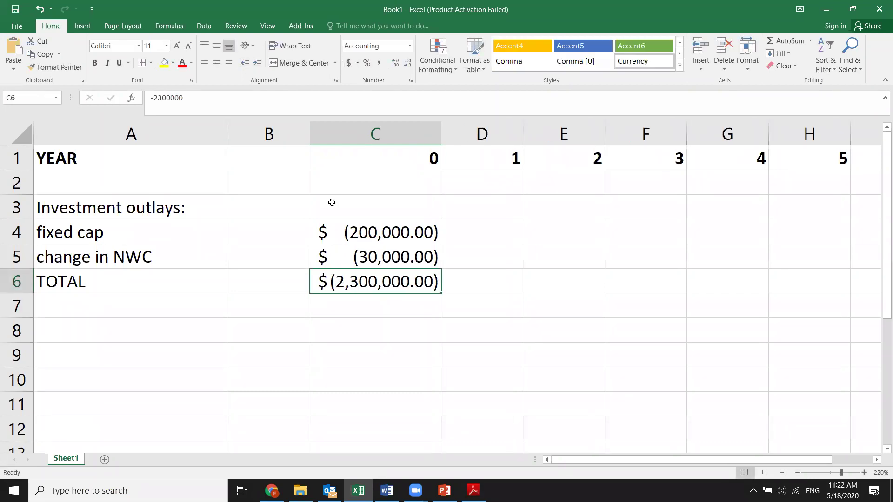
- Correct the year 0 total in C6 to -230000 and make it bold
double_click(384, 285)
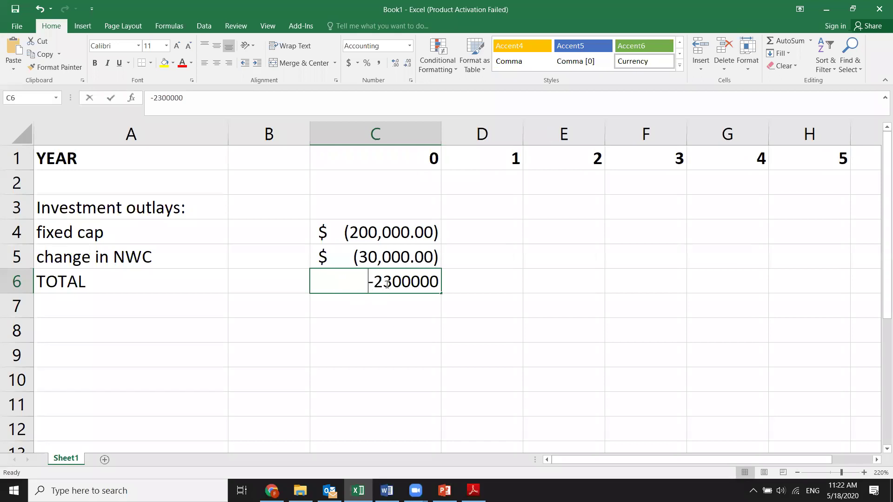
key("Right")
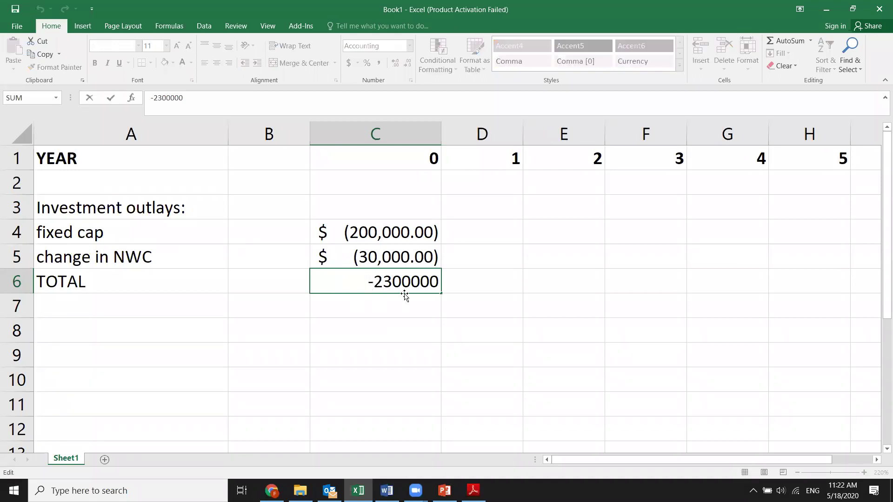
key("BackSpace")
key("Return")
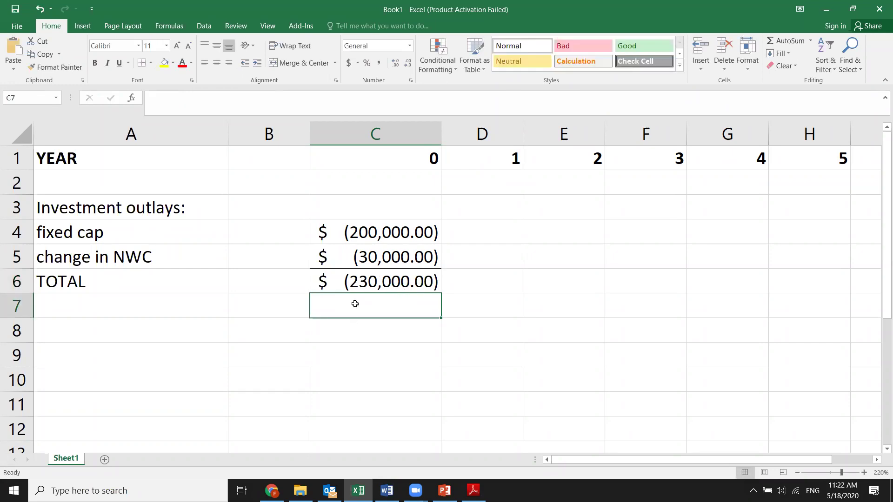
left_click(348, 281)
key("ctrl+b")
key("Down")
key("Down")
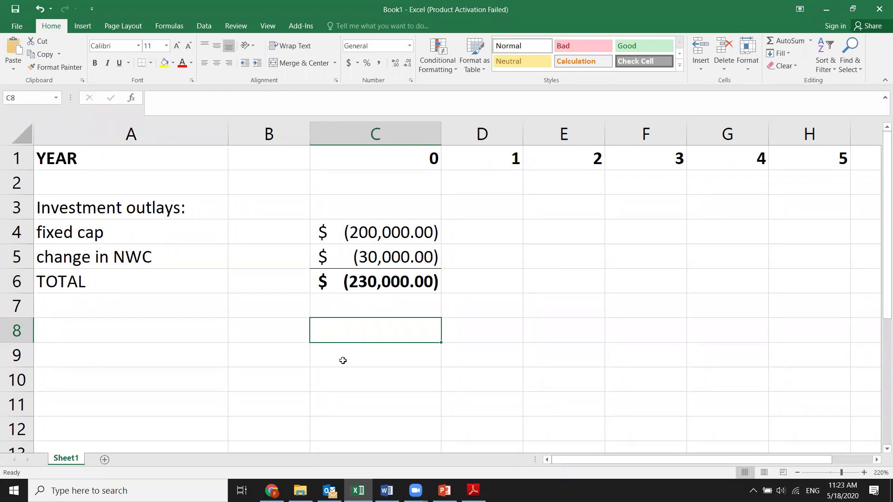
- Enter the row labels SALES, CASH OPER EXP and DEPRECIATION in A9 to A11
left_click(168, 333)
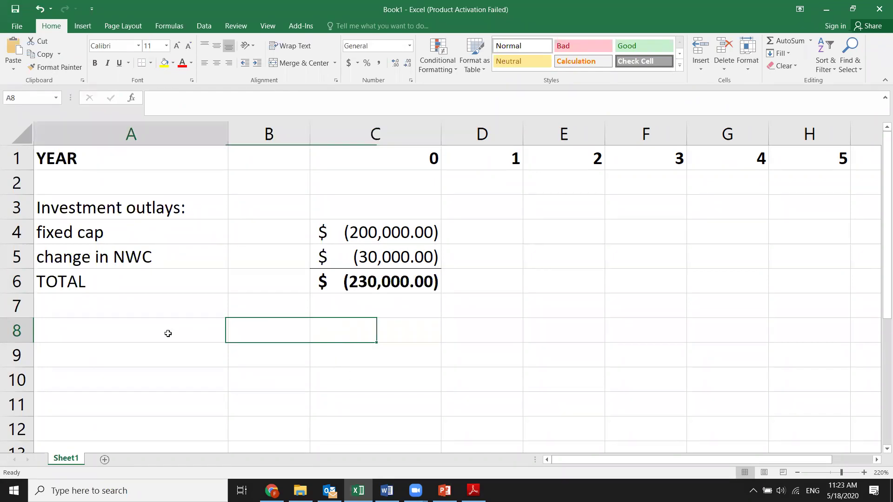
left_click(182, 354)
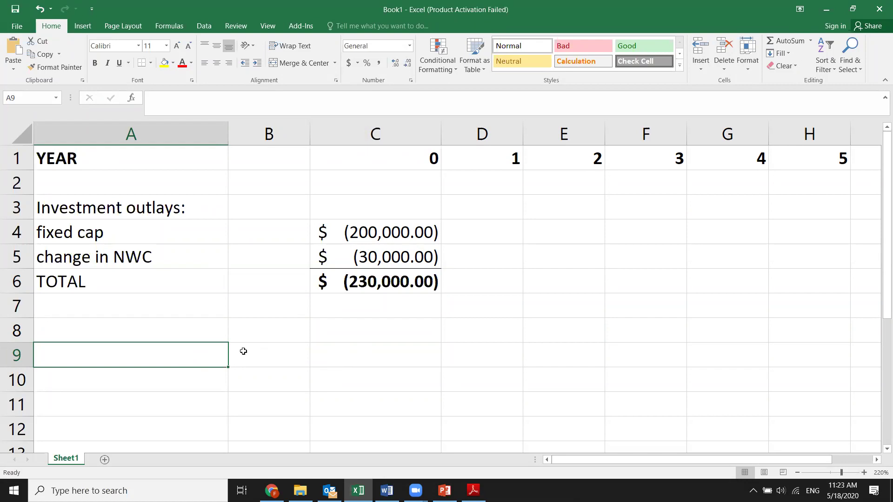
scroll(303, 329, "down", 1)
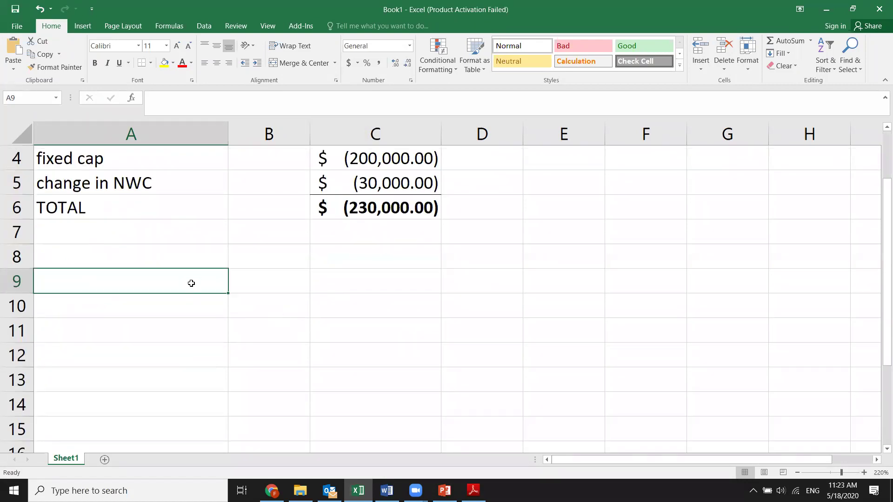
scroll(191, 281, "up", 1)
type("SALES")
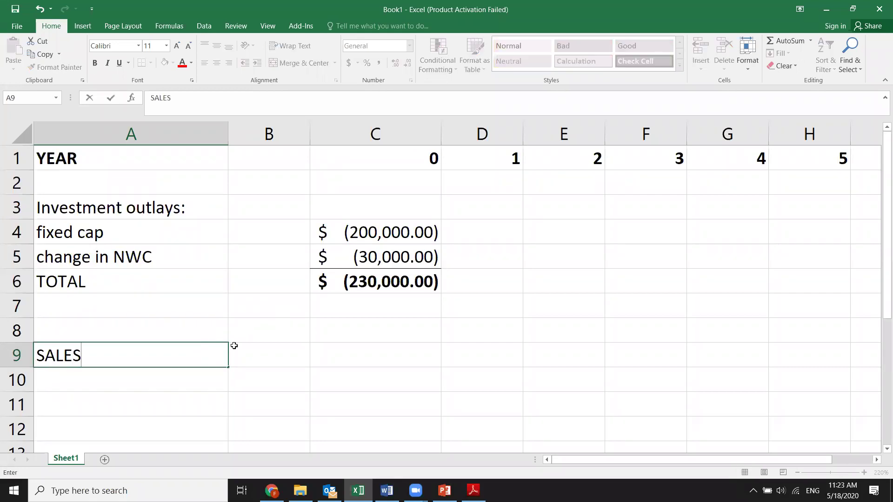
key("Return")
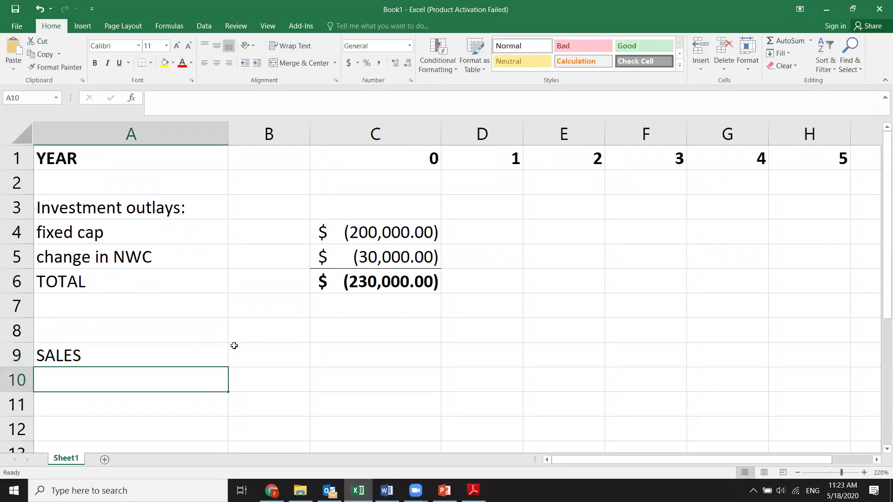
type("CASH OPER EXP")
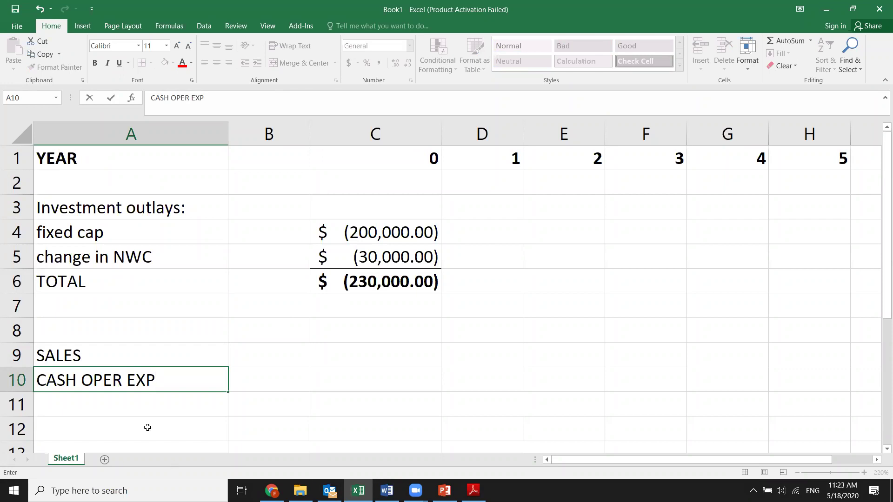
left_click(141, 404)
type("DEP")
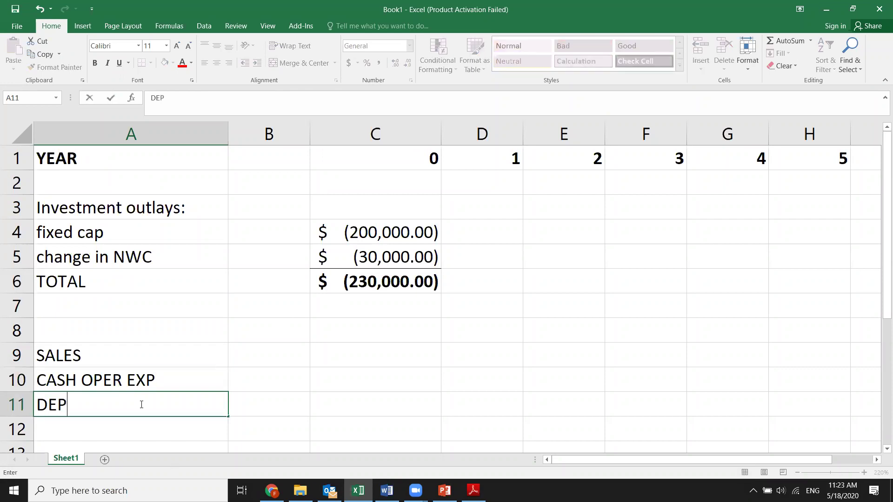
type("RECIATION")
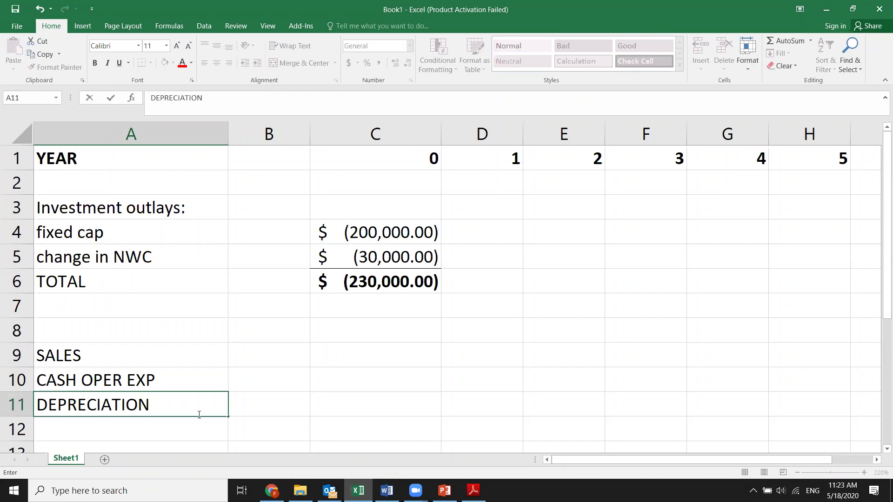
left_click(273, 376)
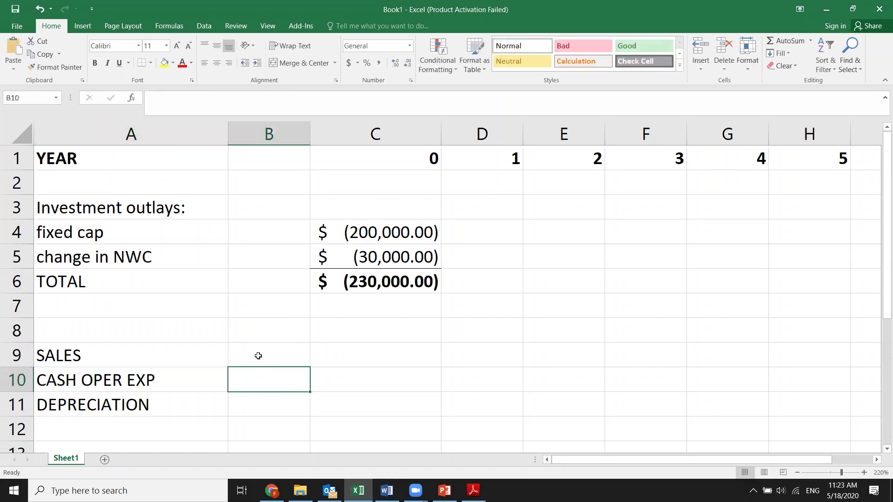
- Fill the year 0 investment outlay amounts in C4:C6 with yellow
left_click(371, 348)
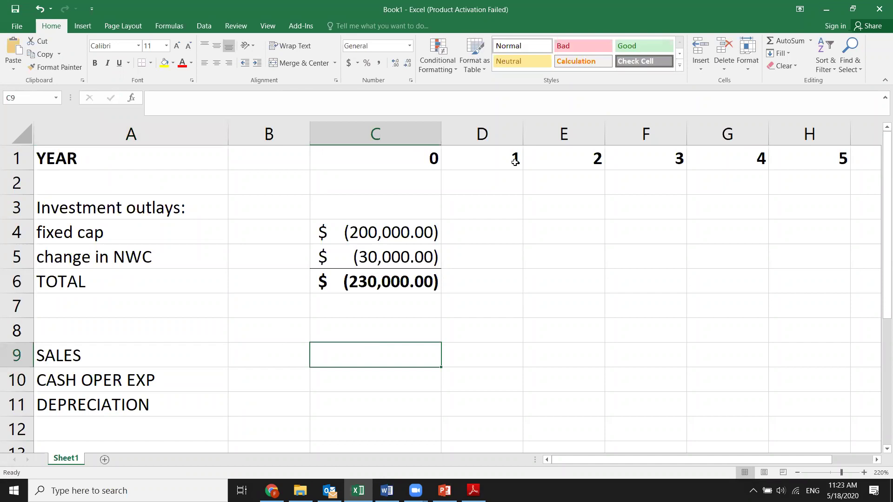
left_click_drag(391, 226, 389, 293)
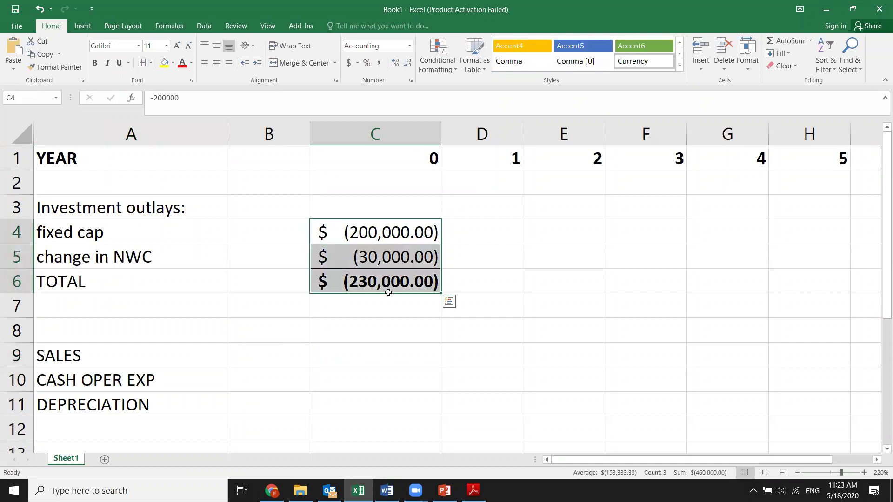
left_click(172, 63)
left_click(166, 66)
left_click(339, 339)
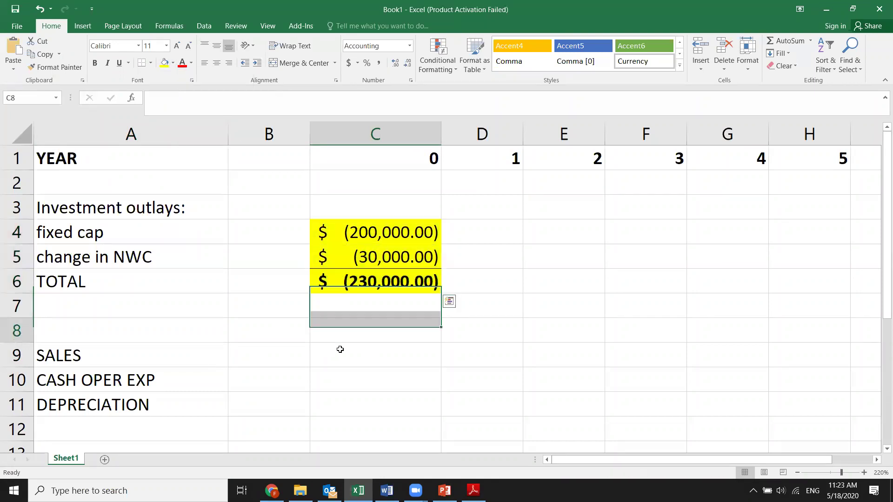
- Check the annual figures in the Word document and enter year 1 sales 220000, cash operating expenses 90000 and depreciation 35000 in D9:D11 in Excel
left_click(464, 356)
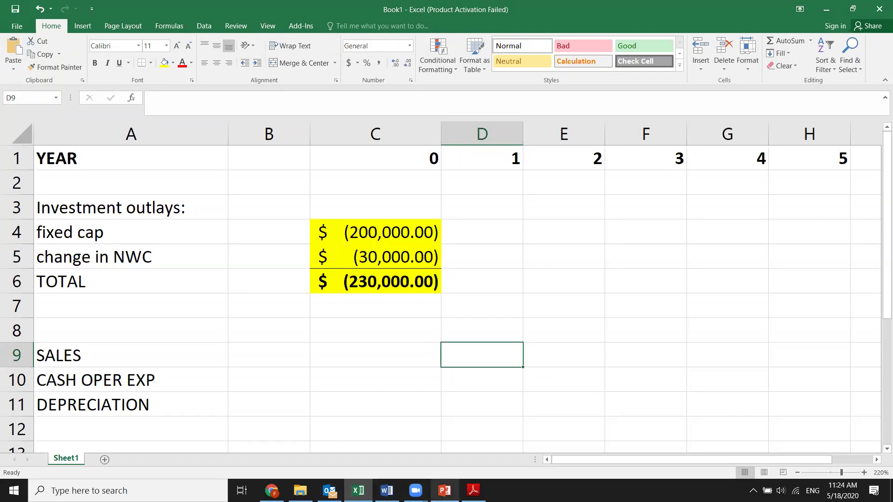
left_click(387, 490)
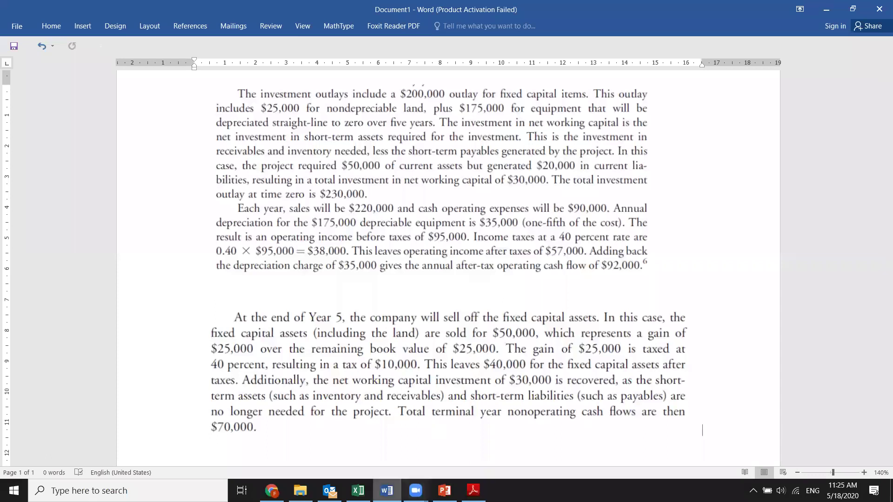
left_click(358, 490)
key("alt+Tab")
key("alt+Tab")
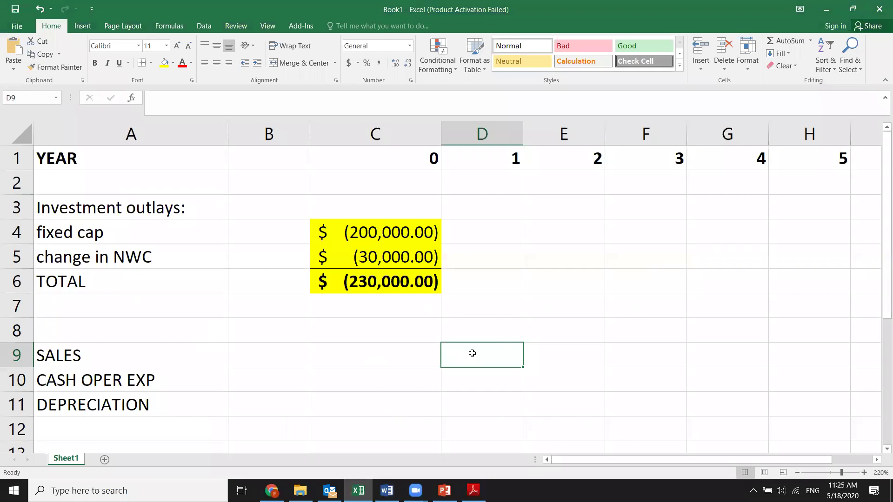
type("220000")
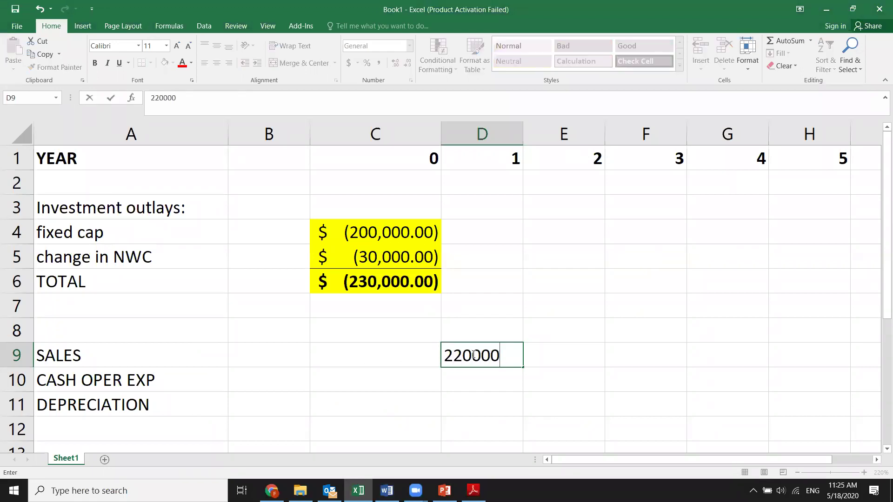
key("Return")
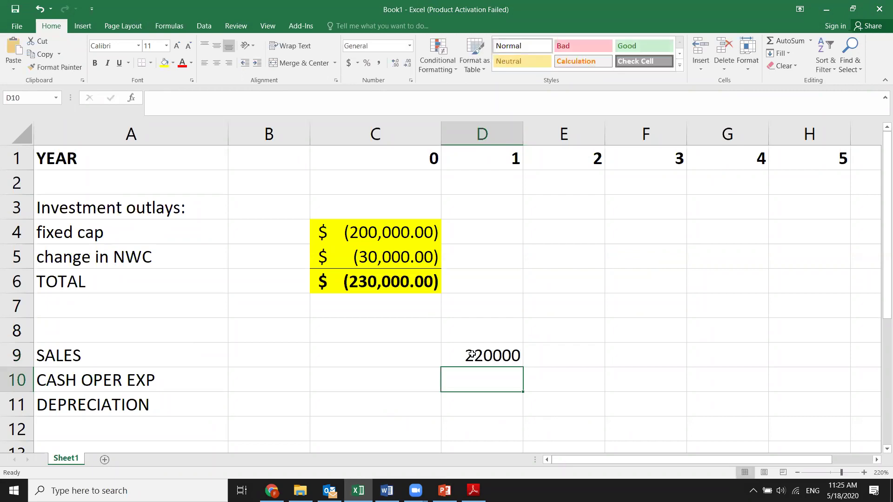
type("90000")
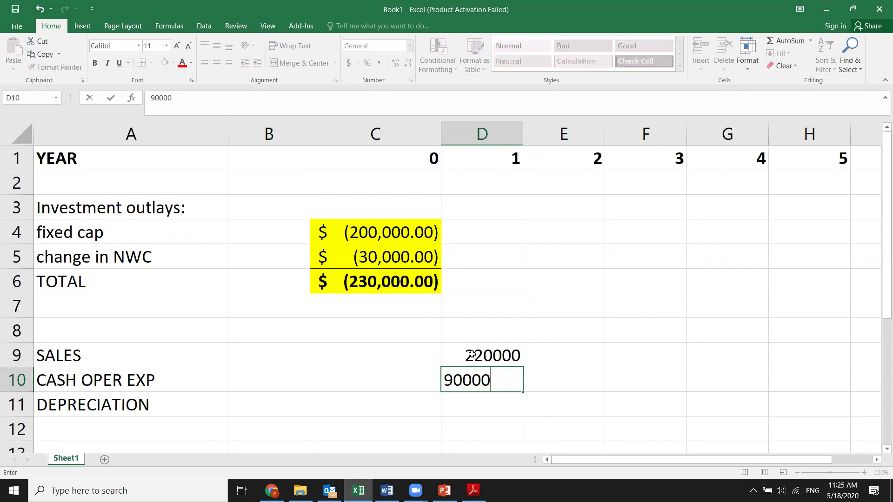
key("Return")
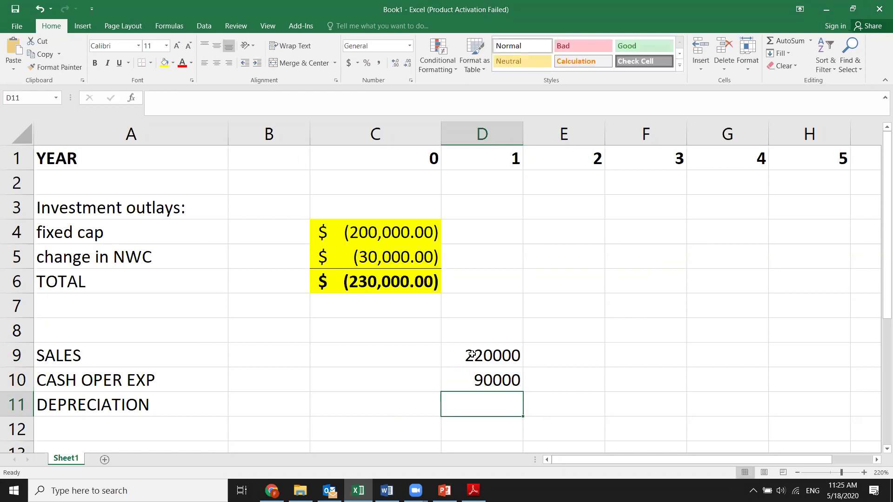
type("35000")
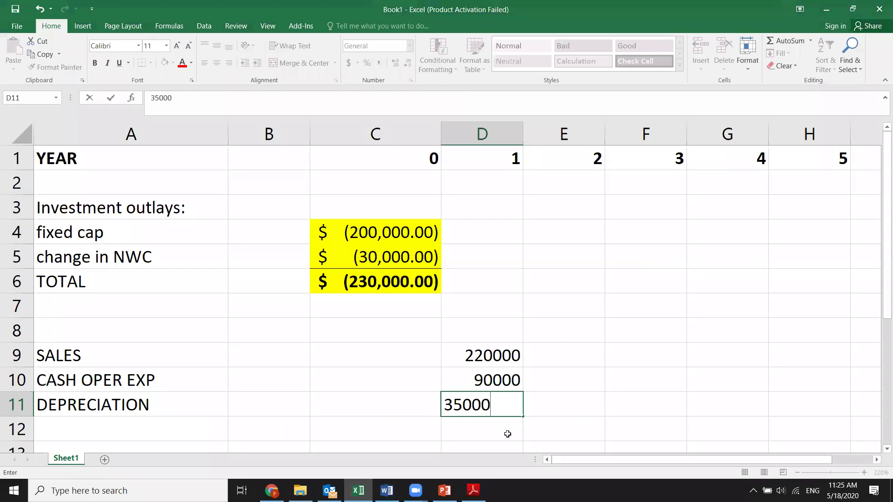
key("Return")
- Apply the dollar Accounting number format to D9:D11 and copy these year 1 amounts across years 2 to 5 in columns E to H
left_click_drag(495, 356, 497, 404)
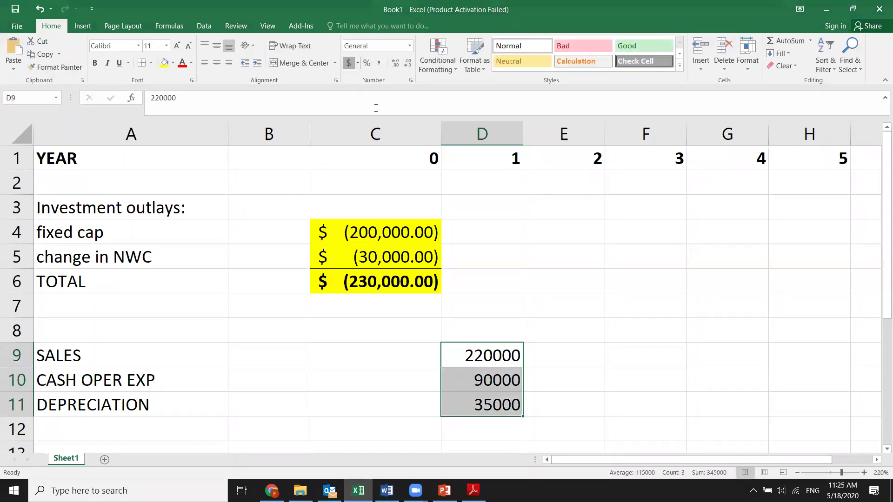
left_click(349, 63)
left_click_drag(556, 416, 853, 406)
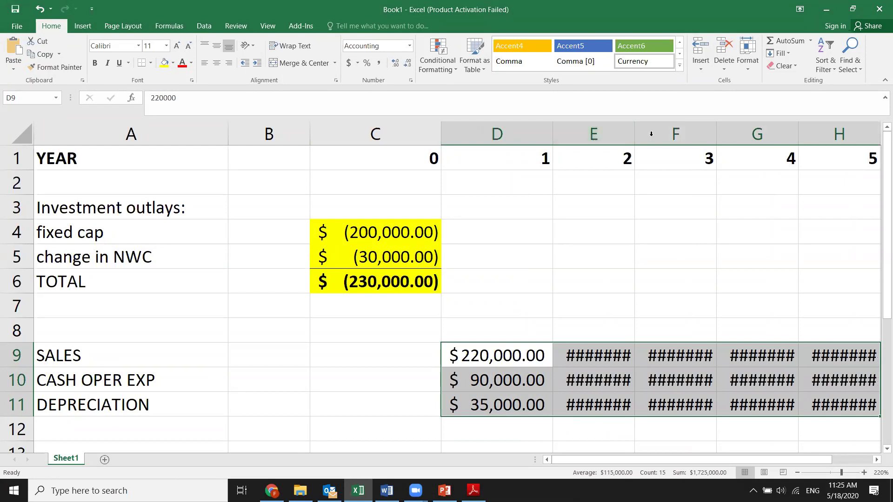
- Auto-fit the widths of columns E, F, G and H to the copied dollar amounts
double_click(635, 133)
double_click(746, 133)
double_click(855, 135)
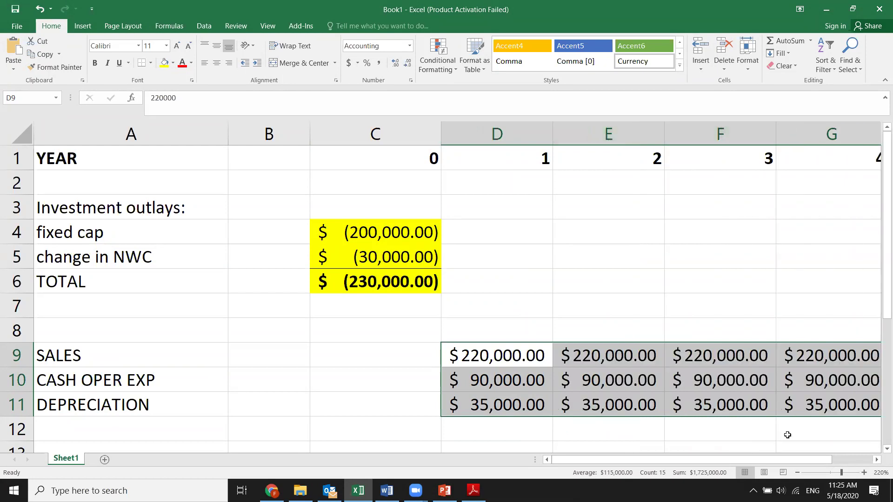
scroll(785, 437, "right", 3)
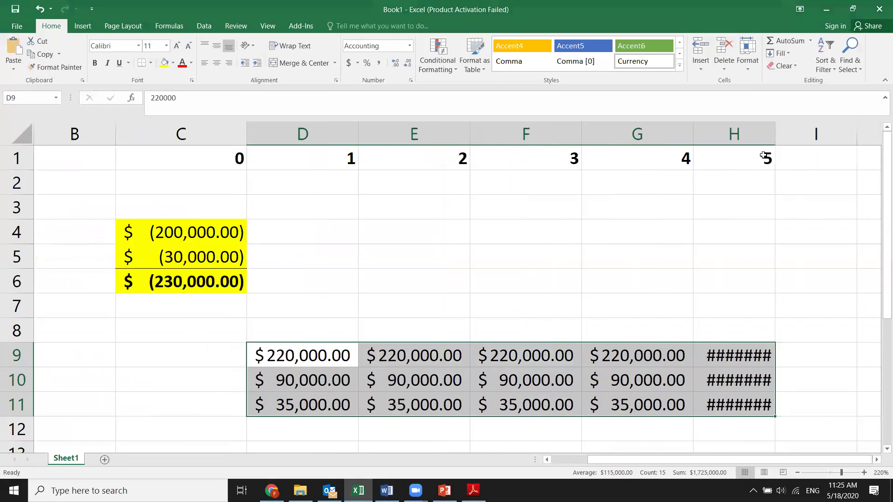
double_click(775, 135)
left_click_drag(675, 460, 602, 465)
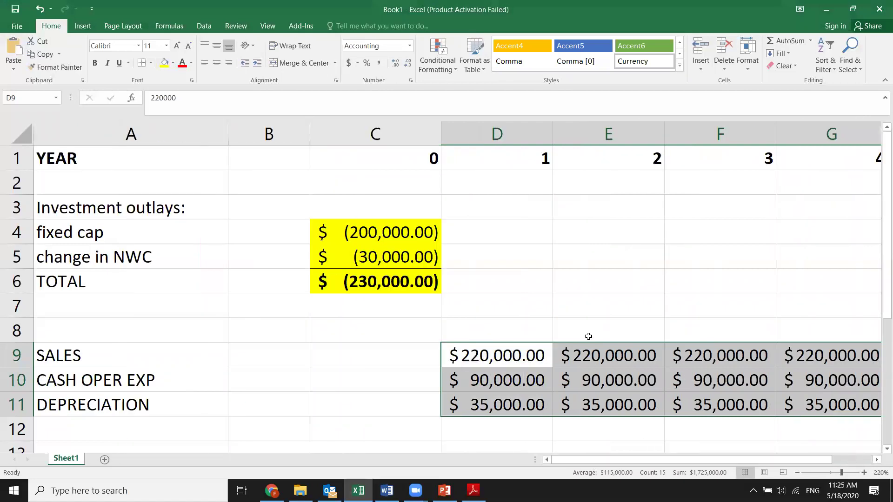
- Refit the widths of columns D to H so the sales amounts in row 9 display in full
scroll(581, 319, "down", 1, "ctrl")
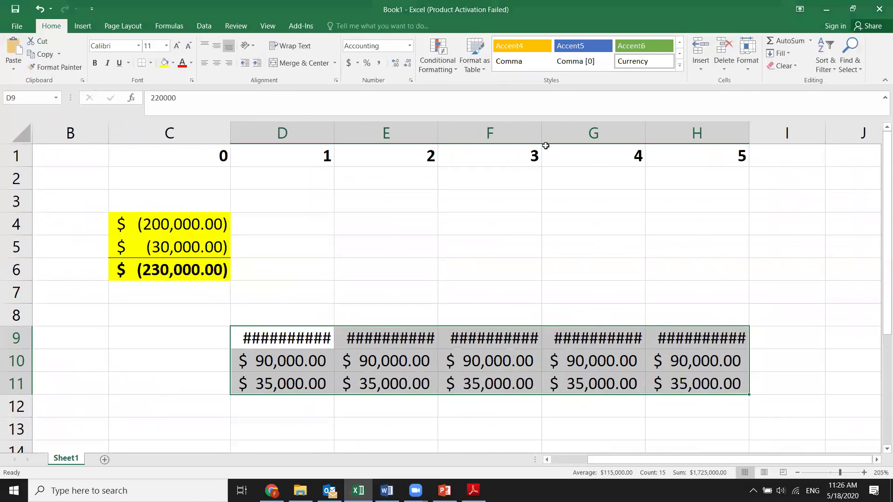
double_click(438, 134)
double_click(543, 134)
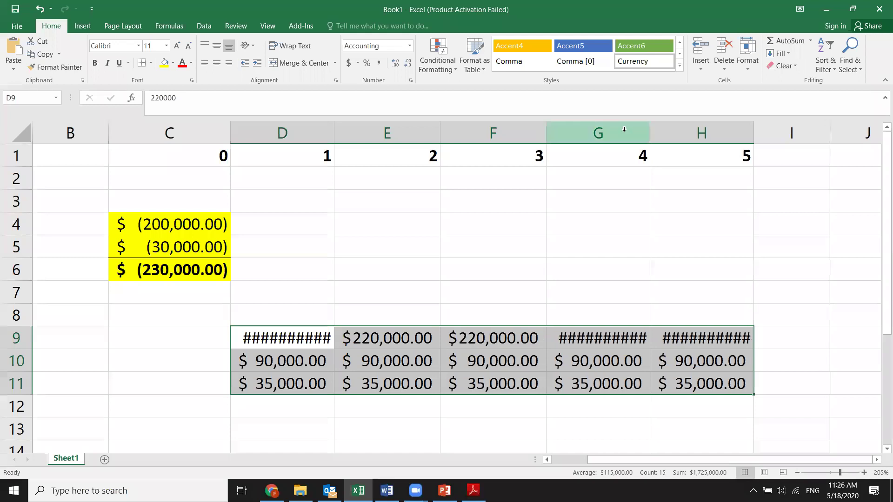
left_click(655, 131)
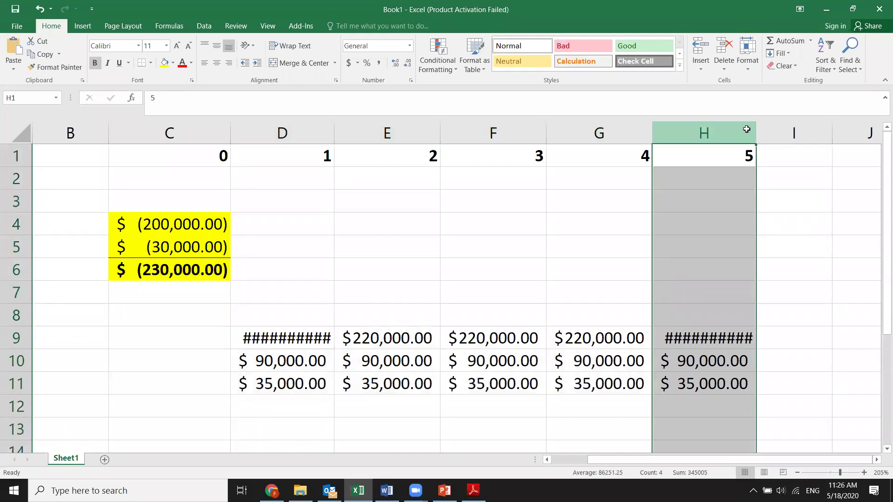
double_click(753, 132)
double_click(334, 134)
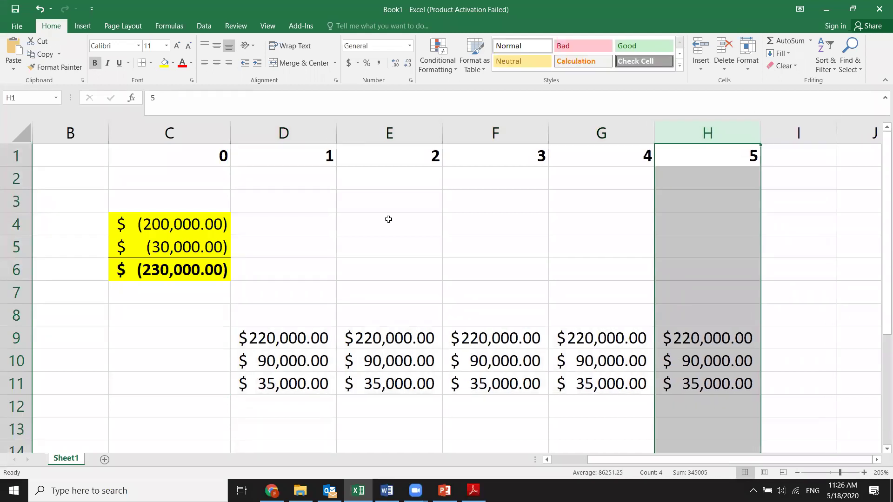
left_click_drag(614, 460, 451, 388)
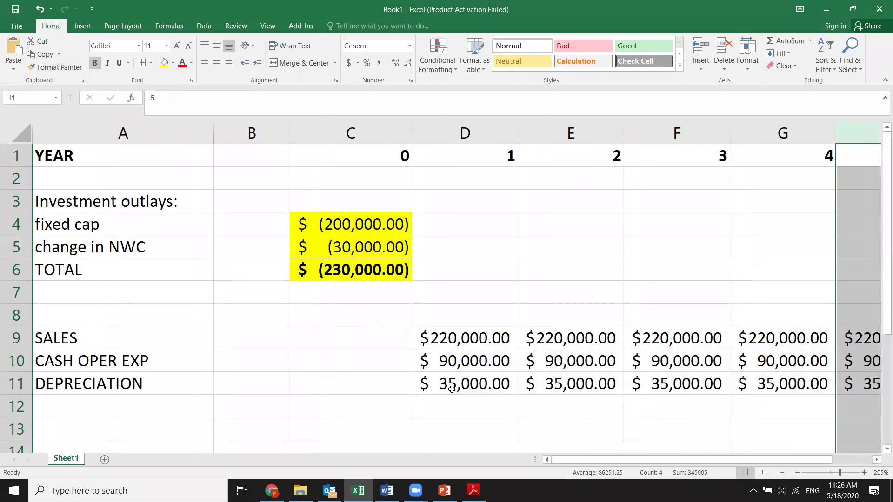
scroll(451, 388, "down", 2)
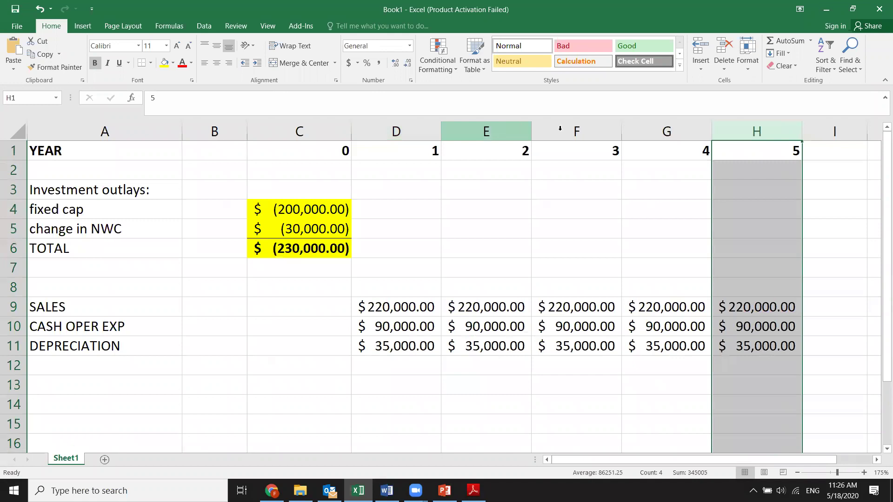
- Add a bottom border under the sales, expense and depreciation block A9:H11
left_click(385, 372)
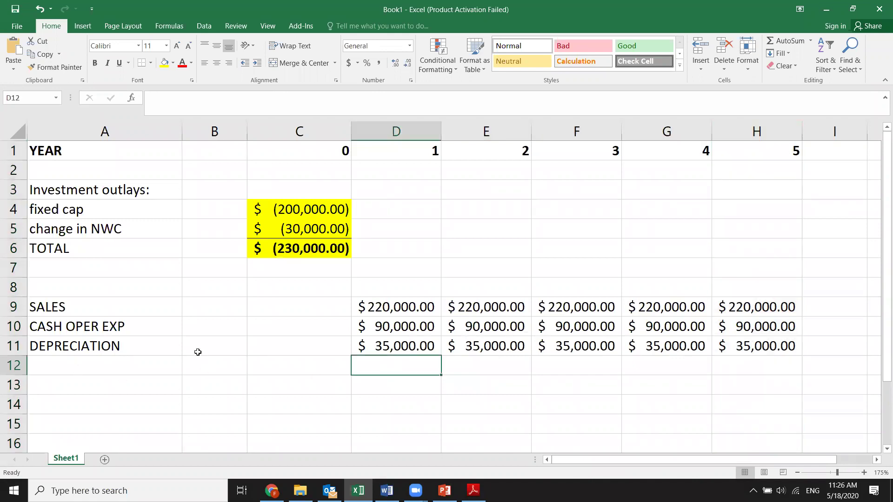
left_click_drag(62, 346, 767, 307)
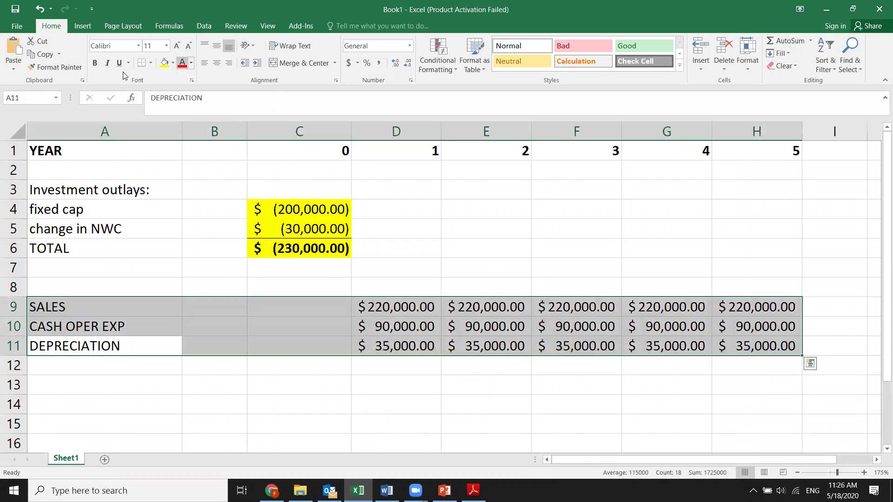
left_click(406, 371)
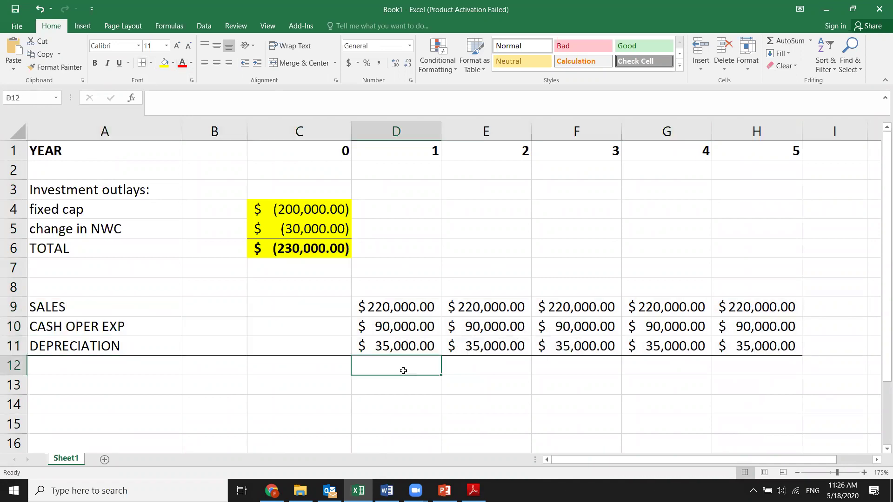
- Enter the row label EBT/ OPERATING INCOME BEFORE TAX in A12
left_click(122, 369)
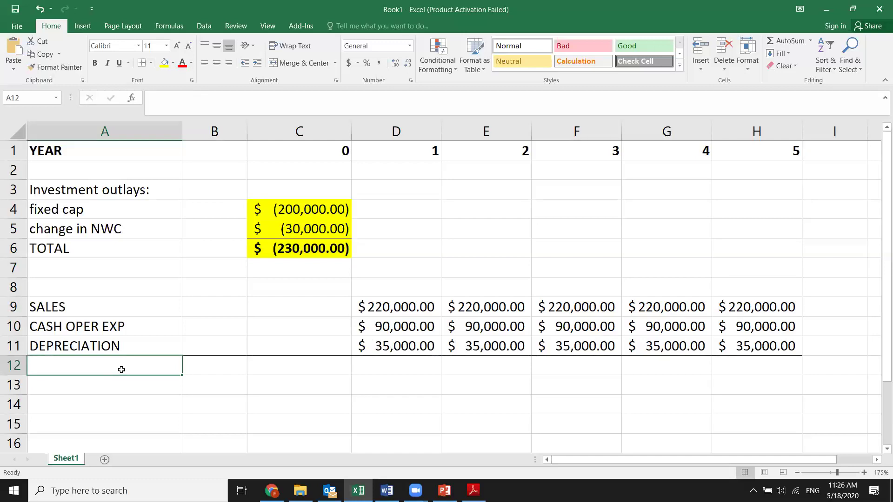
type("EBT")
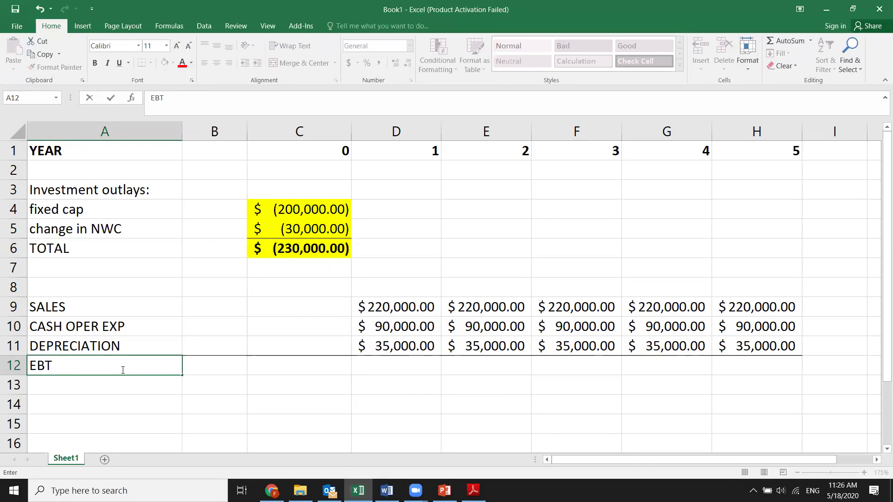
type("T/ OPERATING")
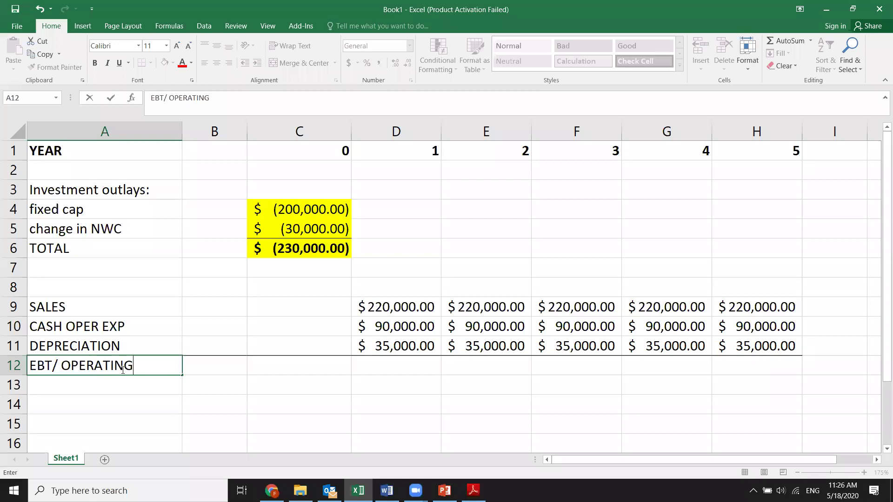
type(" INCOME")
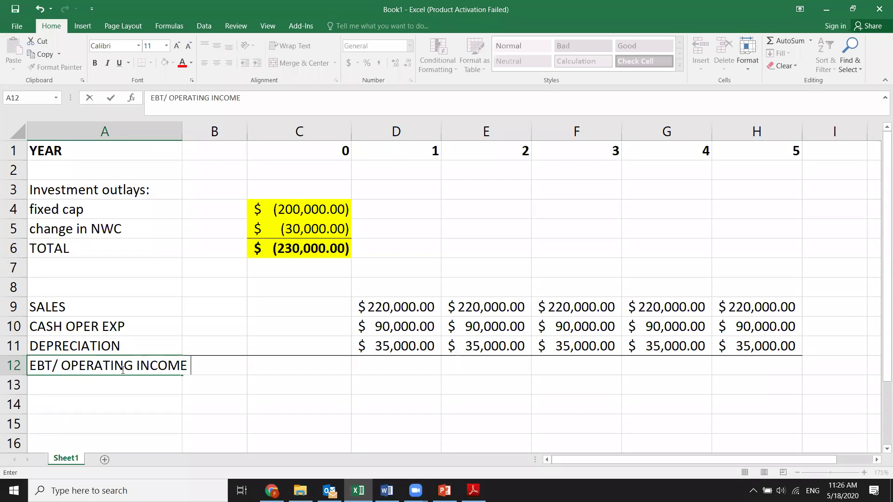
type(" BEFORE")
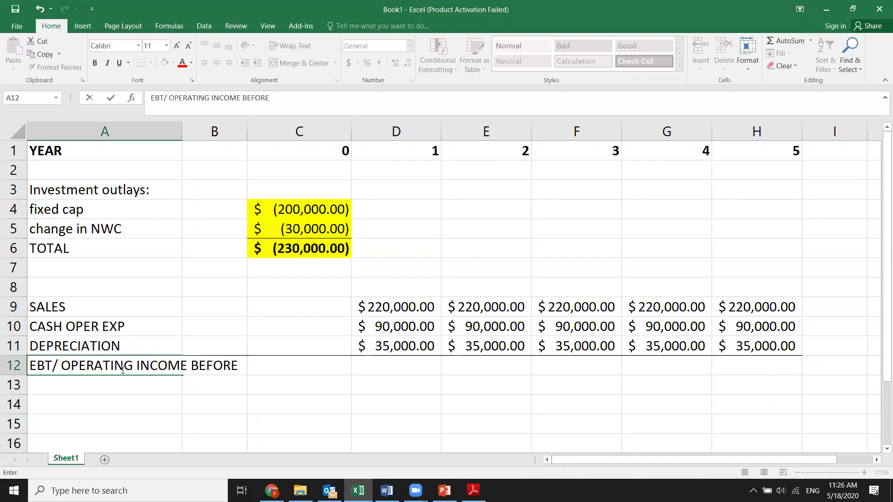
type(" TAC")
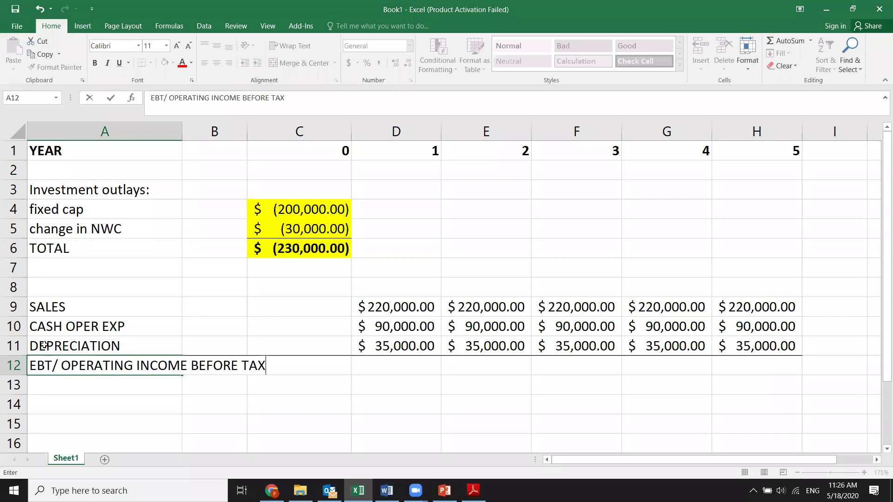
left_click(52, 394)
- Reduce the font size of the row labels in A9:A12 to 9
left_click_drag(46, 304, 51, 365)
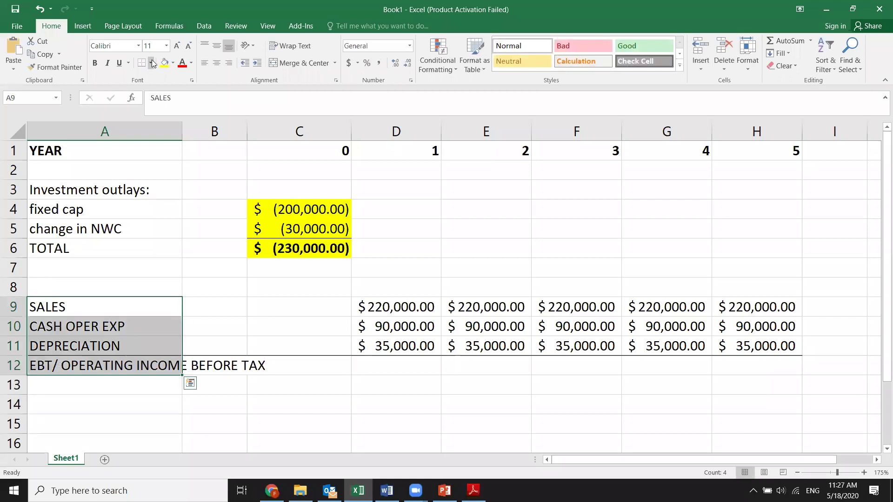
left_click(188, 46)
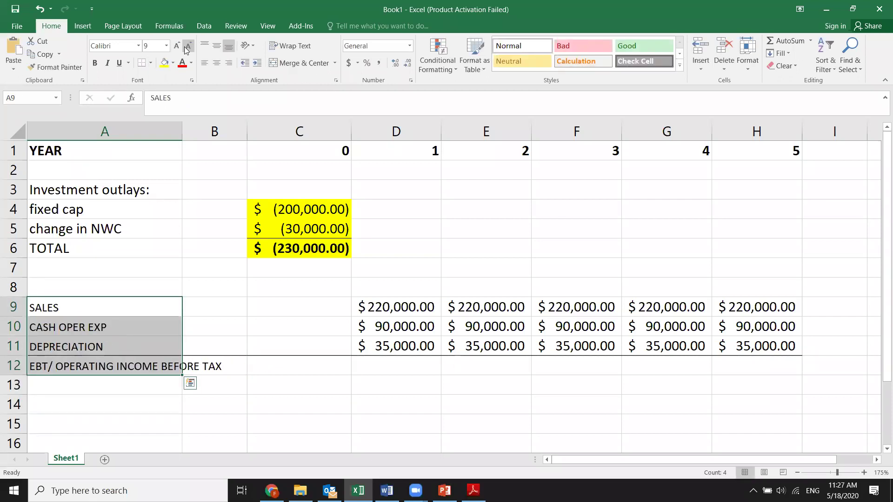
left_click(60, 422)
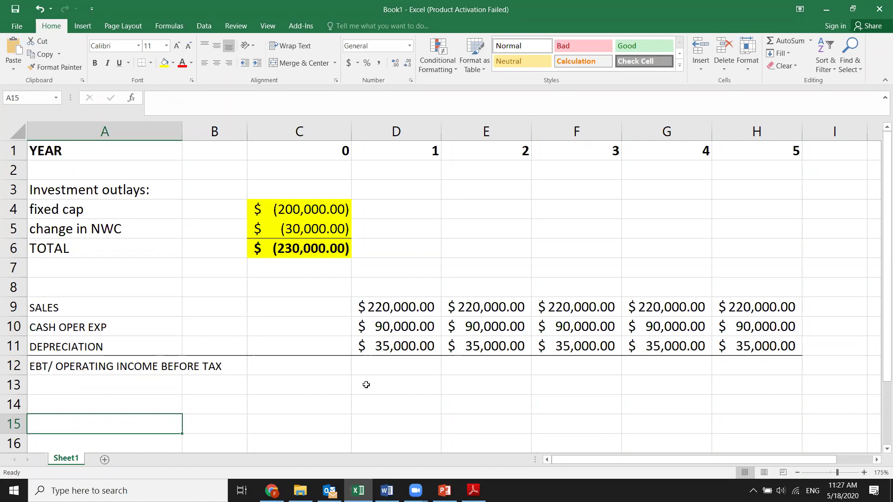
- Calculate year 1 operating income before tax in D12 with =D9-D10-D11 and copy the formula across to H12
left_click(380, 365)
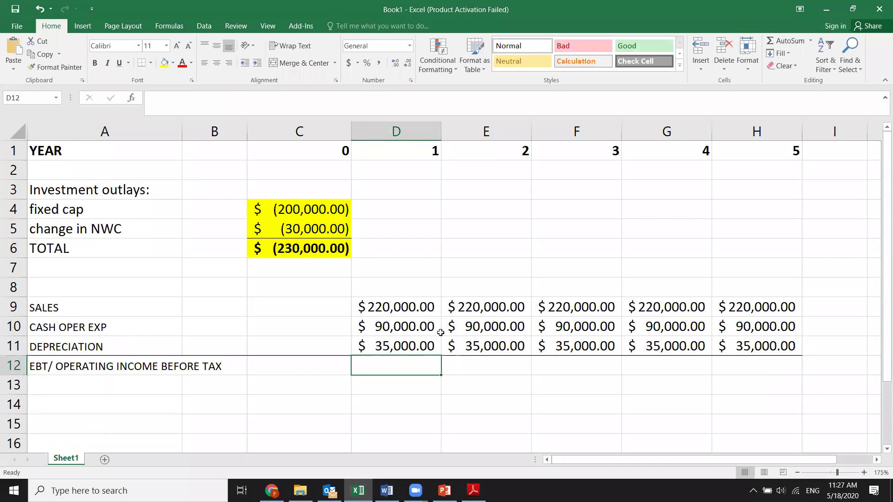
type("=")
left_click(406, 308)
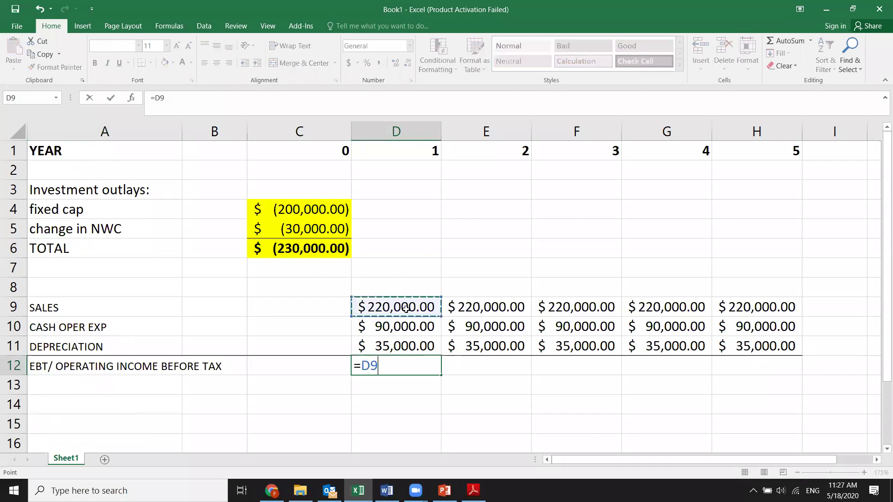
type("-")
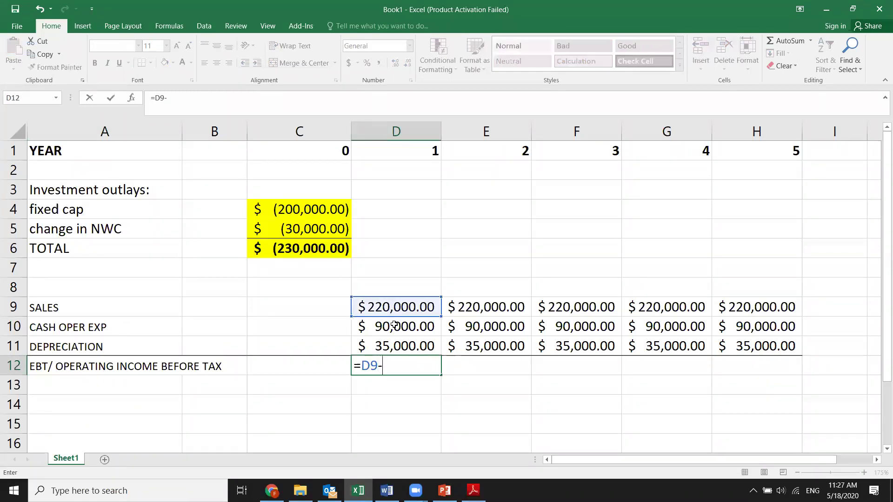
left_click(394, 324)
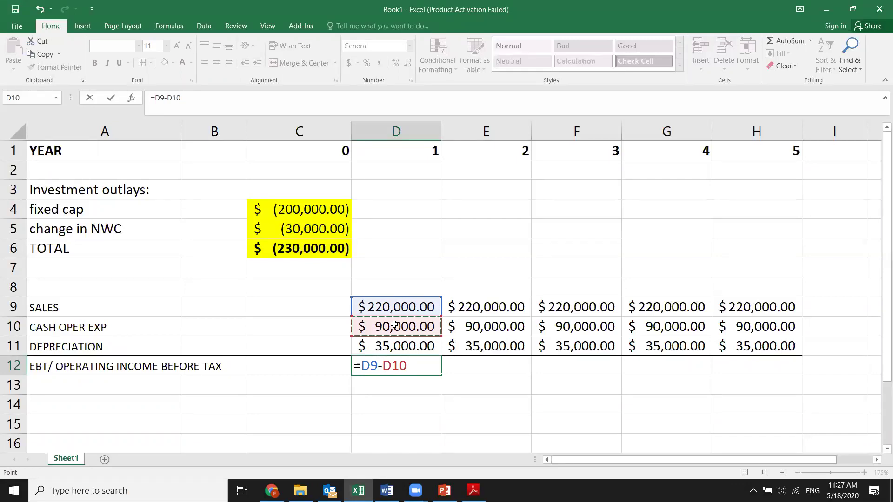
type("-")
left_click(408, 350)
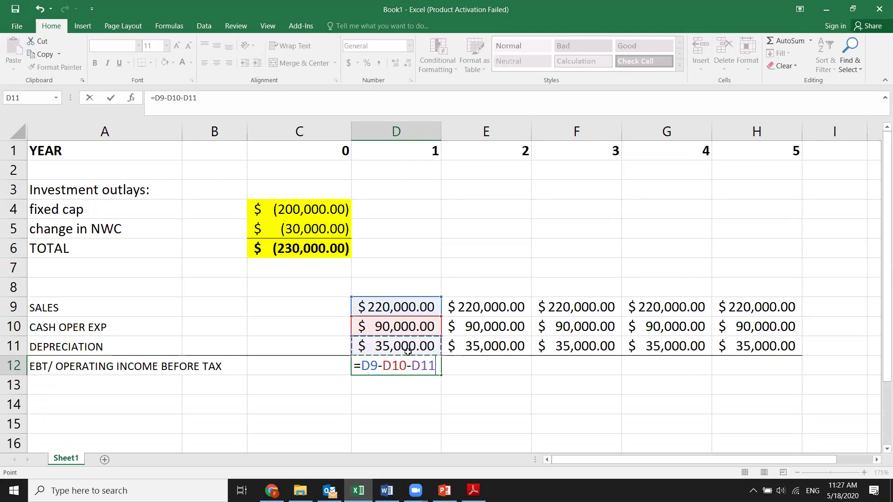
key("Return")
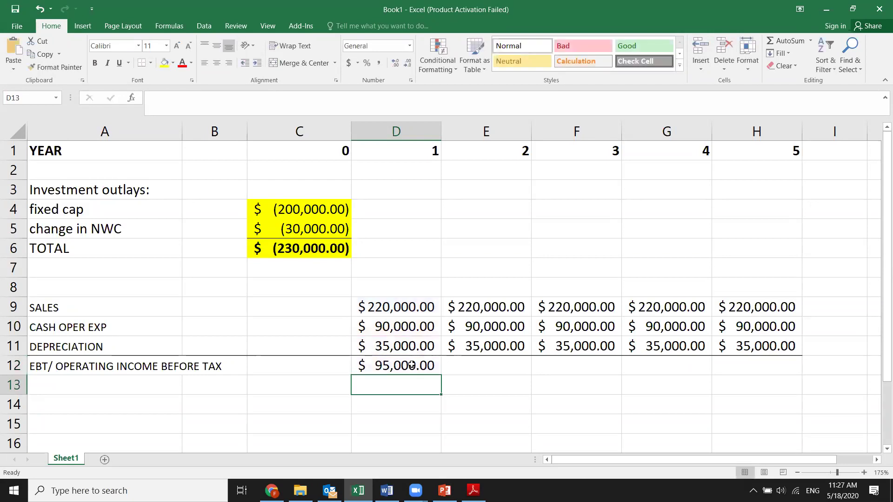
left_click(411, 365)
left_click_drag(439, 375, 725, 405)
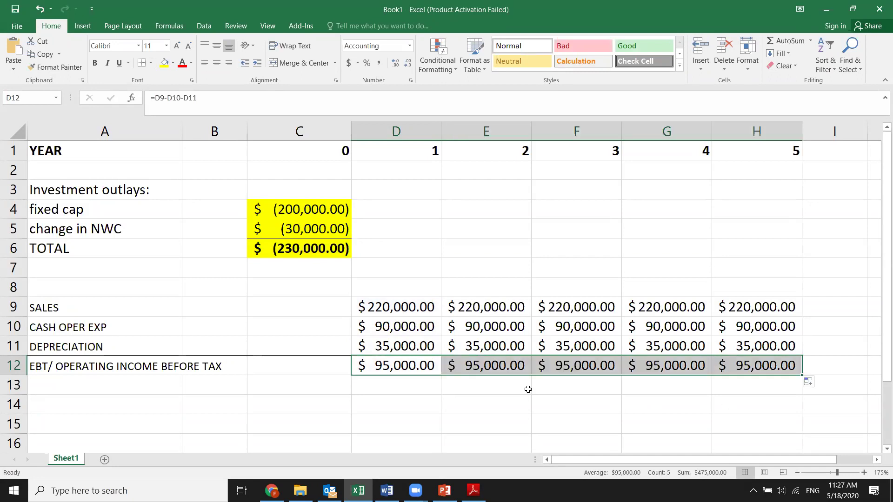
- Enter the row label TAX 38% in A13
left_click(291, 407)
left_click(141, 382)
type("TAX")
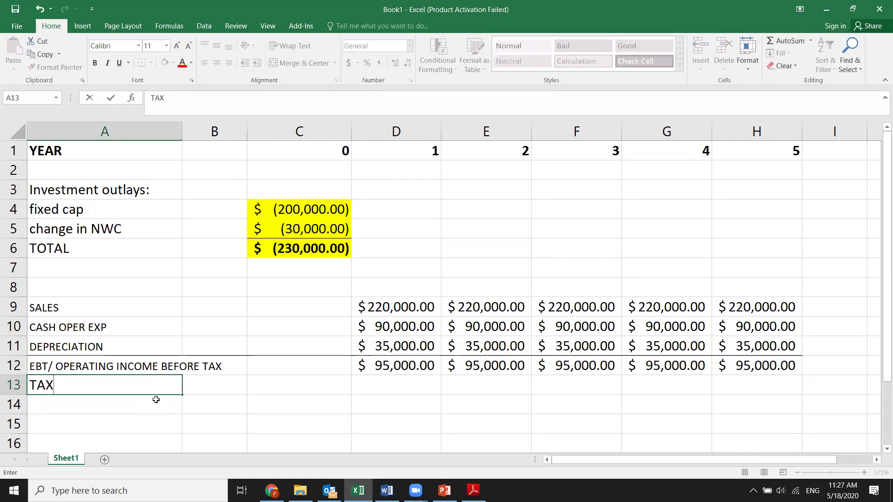
key("Return")
left_click(215, 384)
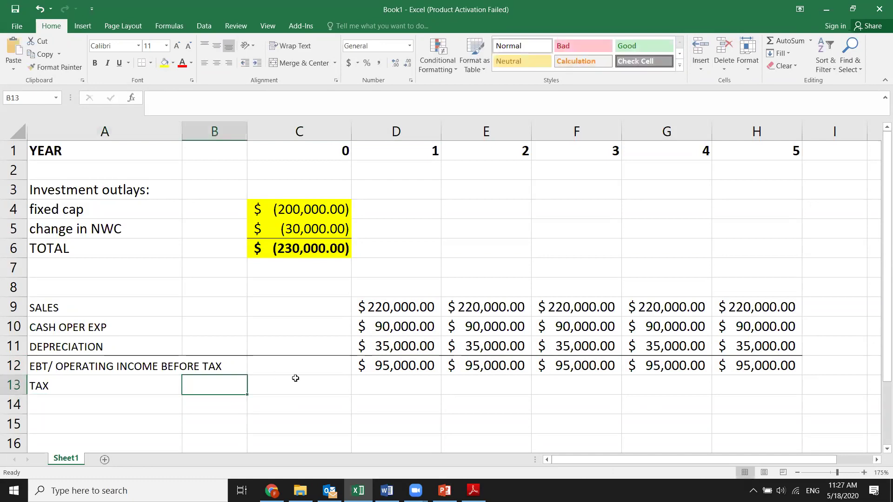
double_click(108, 382)
type("38")
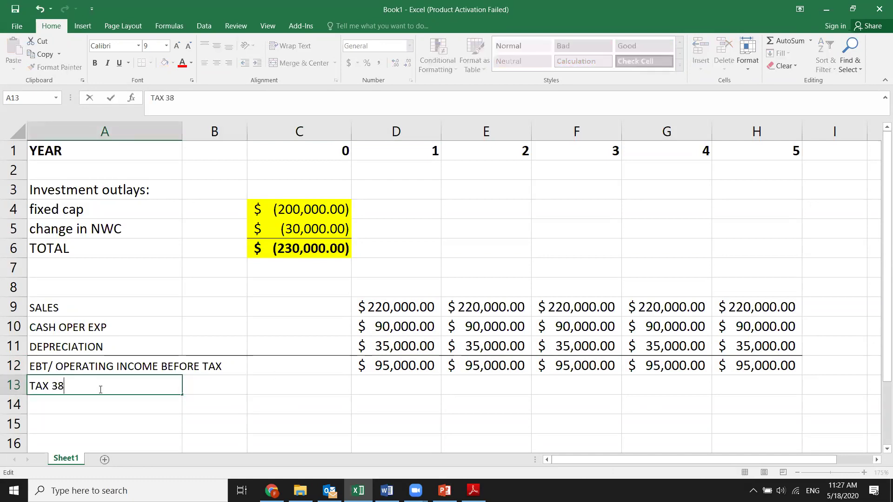
type("%")
left_click(158, 403)
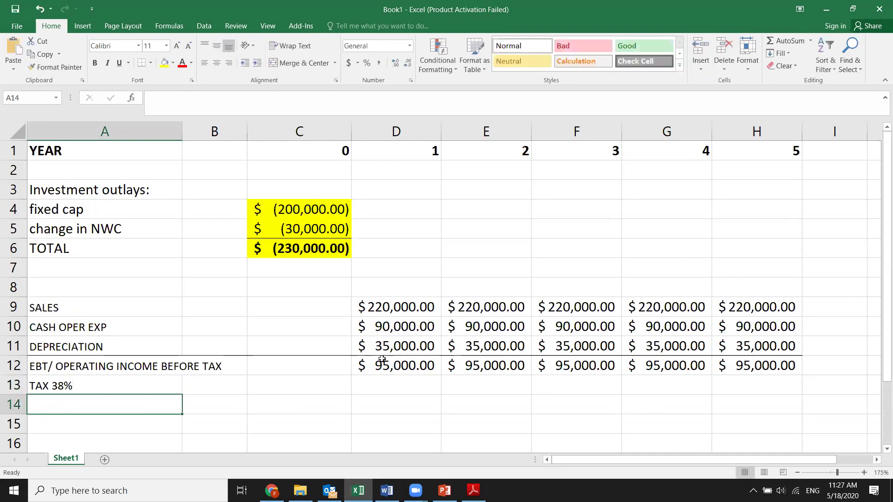
- Calculate the year 1 tax in D13 as 0.38 times the operating income before tax in D12
left_click(379, 382)
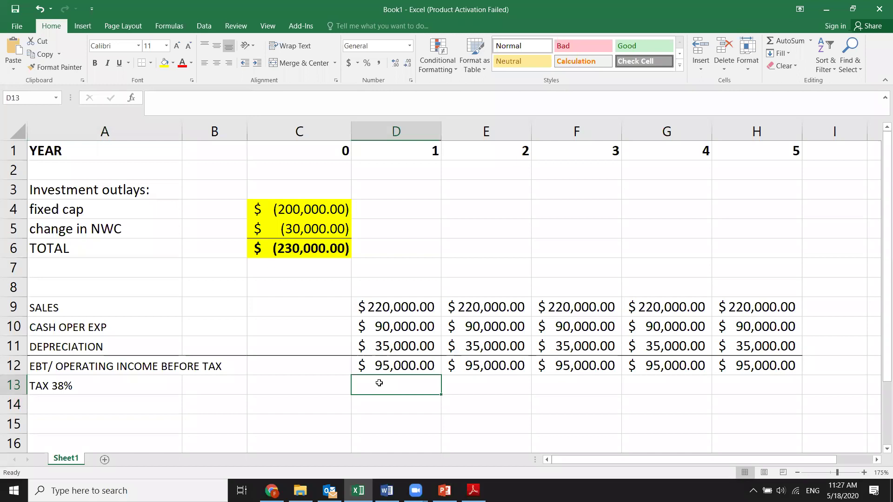
type("=0")
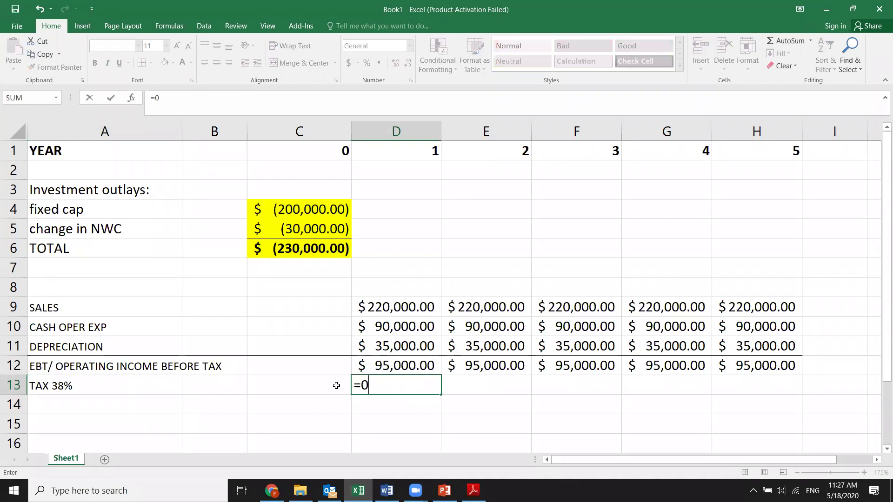
type(".38*")
left_click(415, 363)
key("Return")
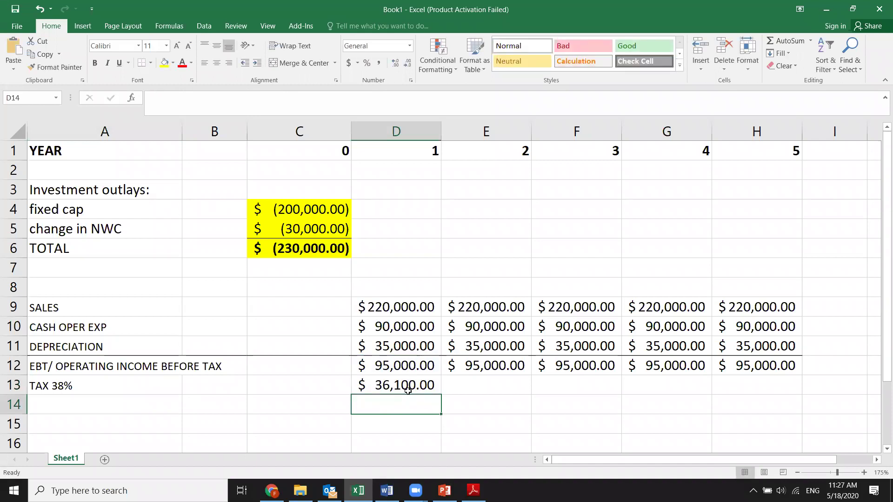
left_click(384, 386)
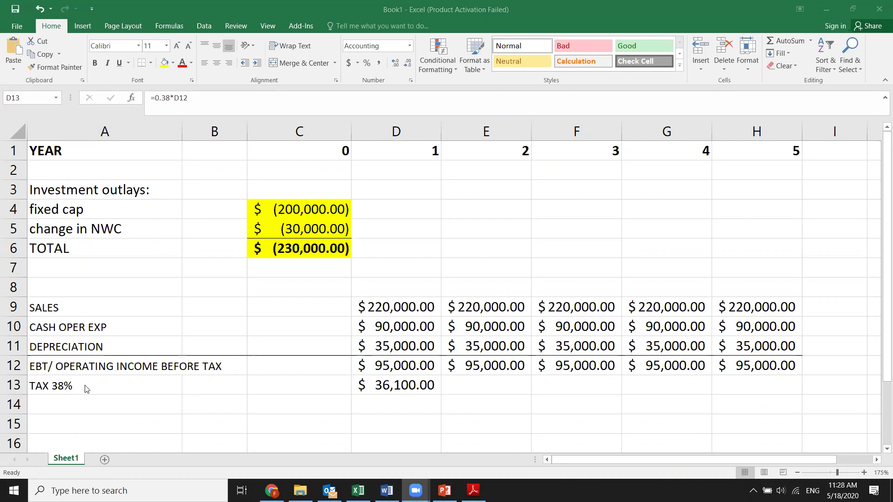
key("F2")
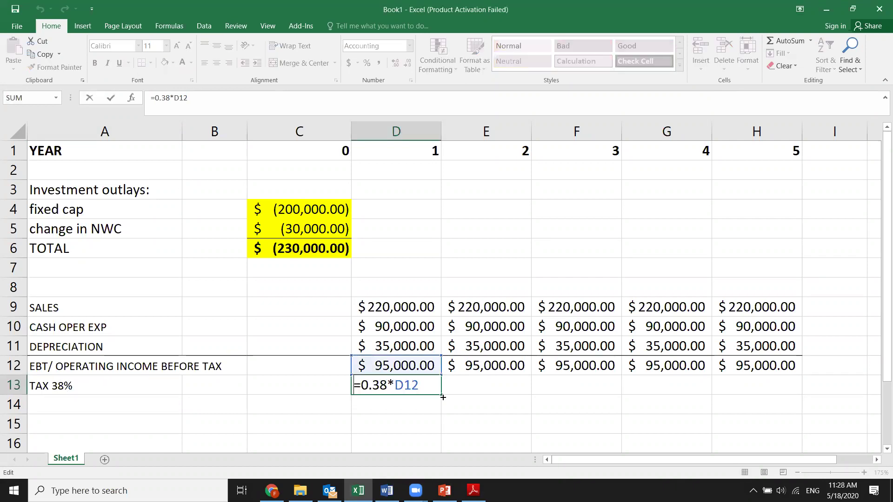
left_click(110, 381)
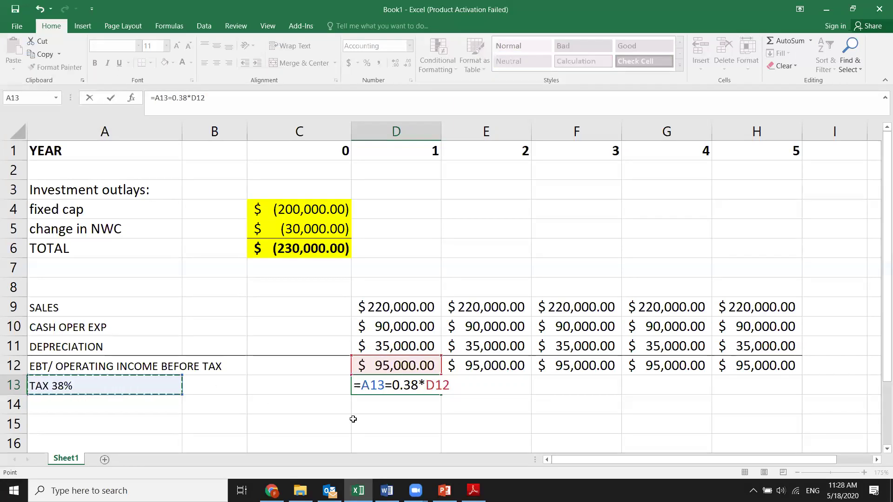
key("BackSpace")
key("BackSpace")
key("BackSpace")
key("BackSpace")
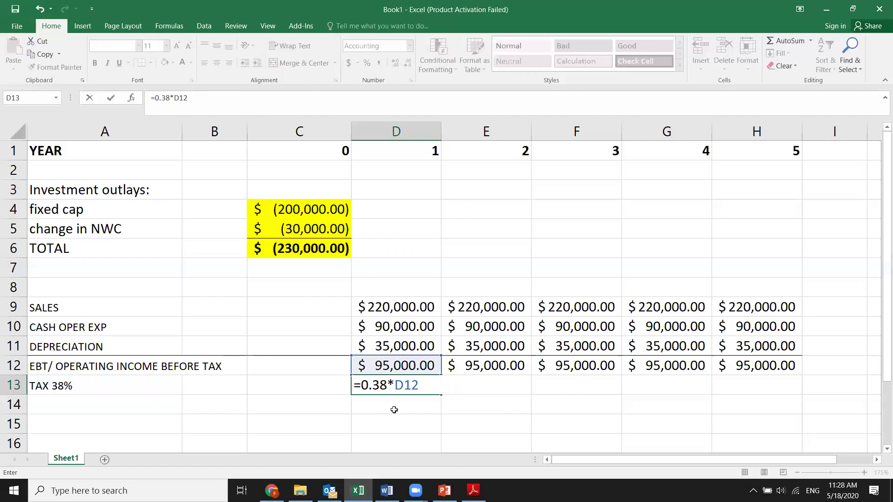
- Clear the year 1 tax formula in D13 down to the equals sign and check the income tax rate in the Word problem text
double_click(421, 384)
key("BackSpace")
key("BackSpace")
key("BackSpace")
key("BackSpace")
key("BackSpace")
key("BackSpace")
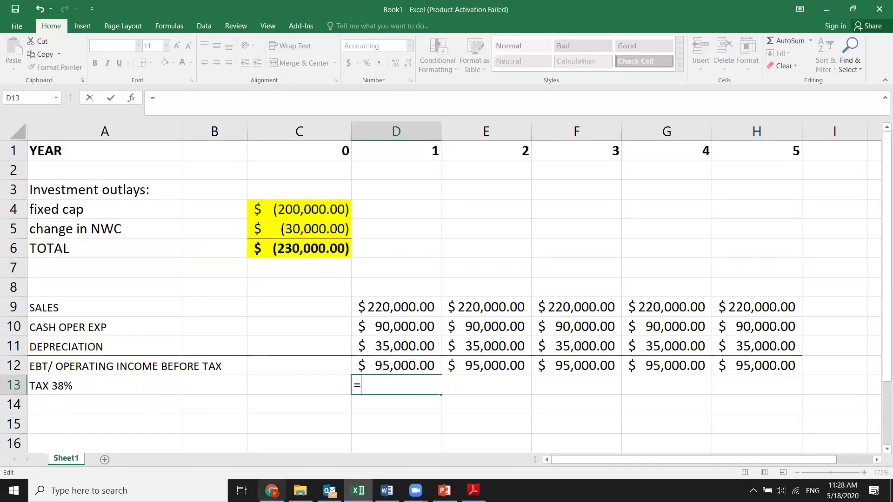
left_click(386, 490)
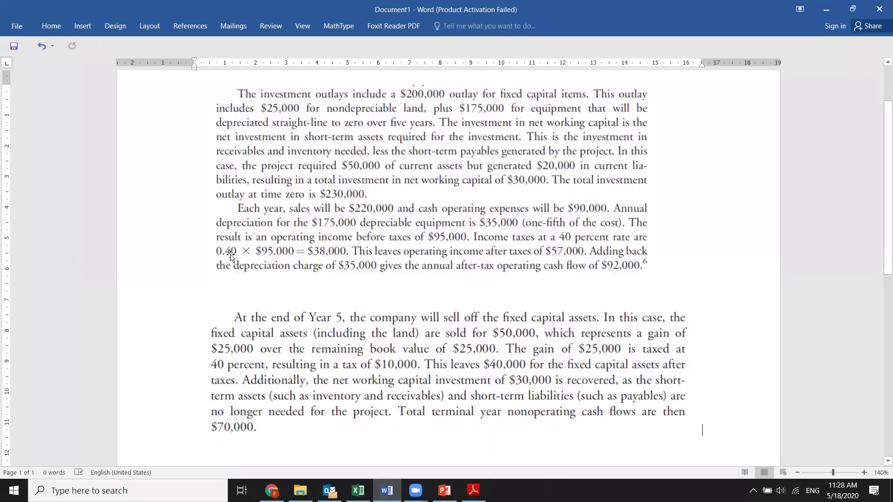
left_click(357, 490)
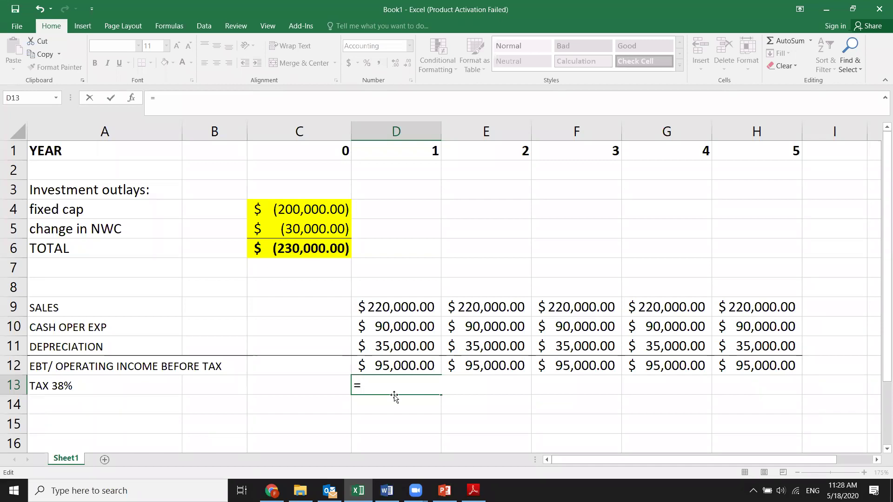
- Calculate the year 1 tax in D13 with =0.4*D12 and copy the formula across to H13
type("0.4*")
left_click(424, 368)
key("Return")
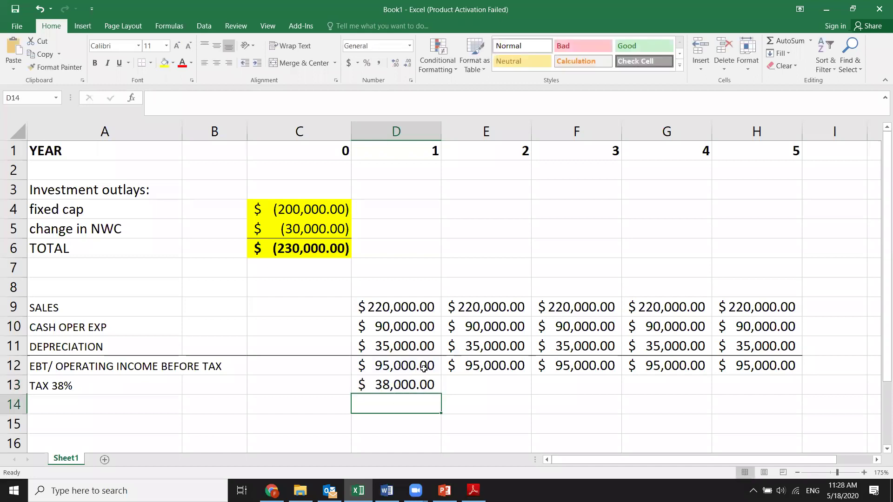
left_click(424, 384)
left_click_drag(440, 395, 785, 385)
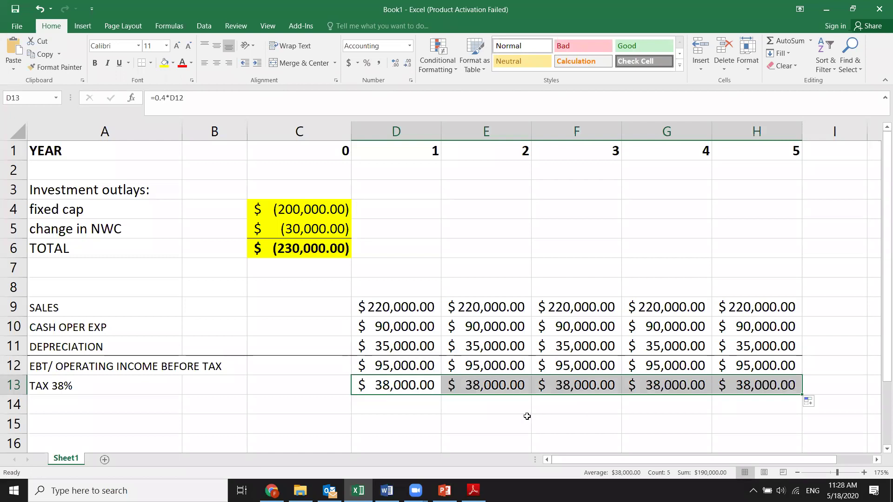
- Color the amounts in D13:H13 and D10:H11 red and add a bottom border under the tax row A13:H13
left_click(183, 62)
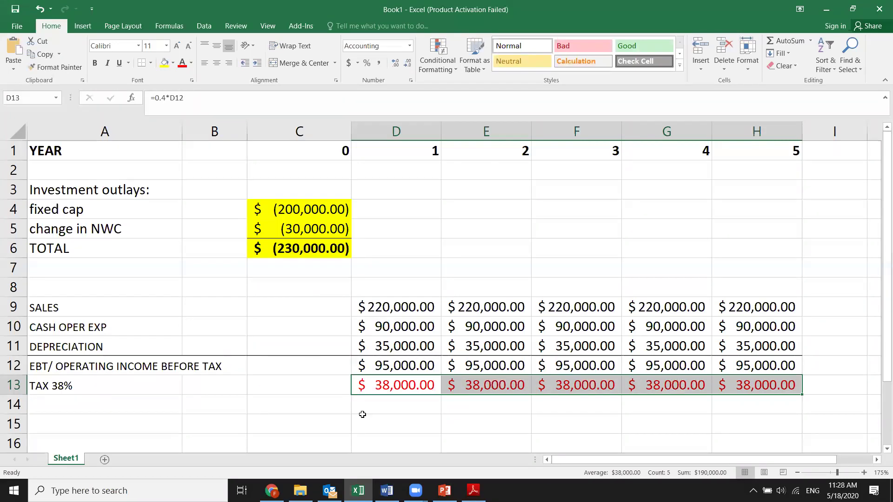
left_click_drag(377, 326, 750, 340)
left_click_drag(611, 355, 739, 338)
left_click(182, 64)
left_click(325, 425)
left_click_drag(134, 385, 772, 386)
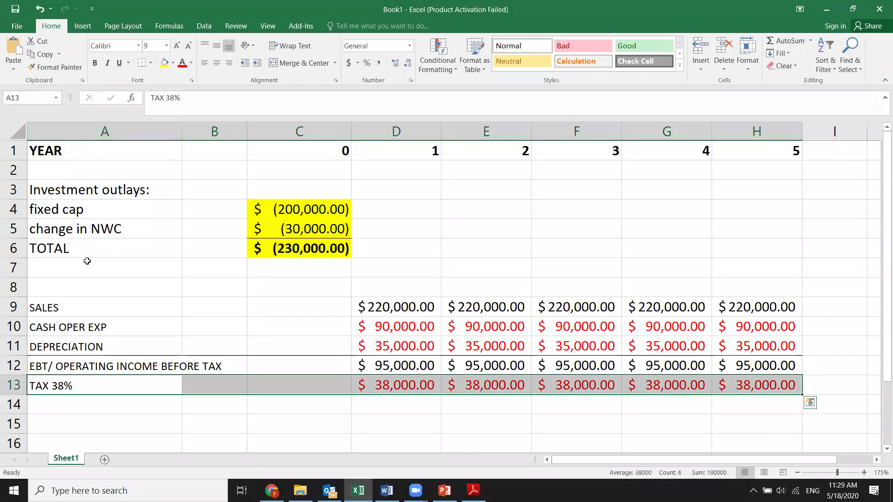
- Enter the row label OPERATING INCOME AFTER TAX in A14
left_click(51, 404)
type("O")
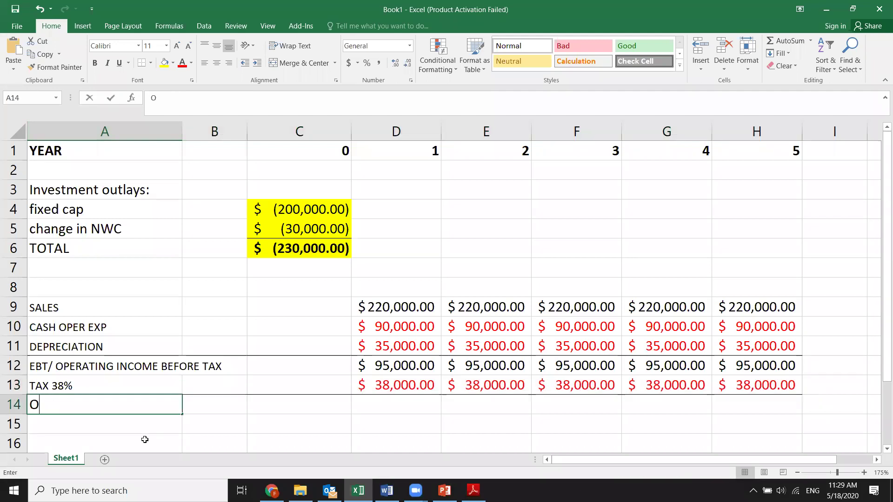
type("PERATING ")
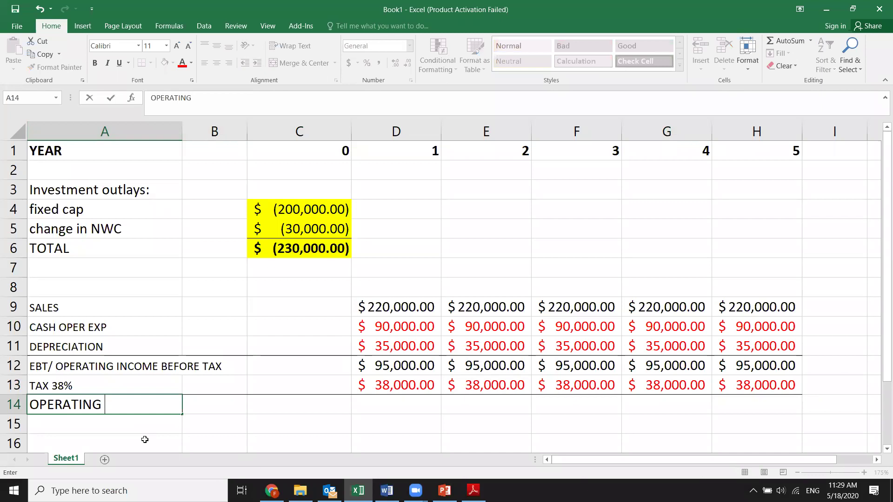
type("IN")
type("COME AFTER RA")
key("BackSpace")
key("BackSpace")
key("BackSpace")
type("TA")
key("BackSpace")
key("BackSpace")
type("TAX")
key("Return")
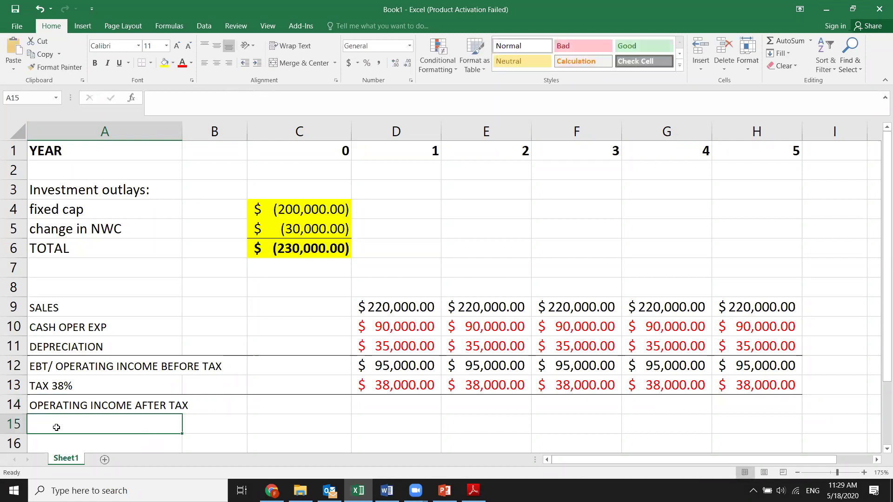
- Calculate year 1 operating income after tax in D14 with =D12-D13 and copy the formula across to H14
left_click(386, 411)
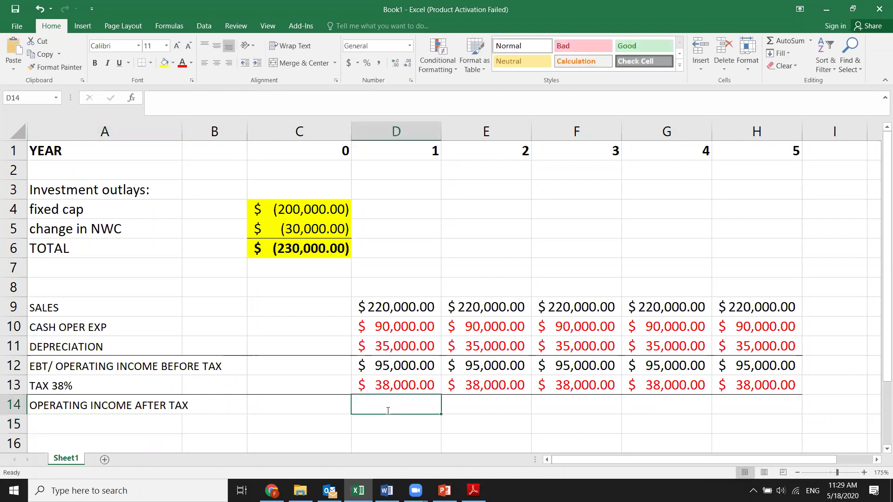
type("=")
left_click(411, 367)
type("-")
left_click(391, 382)
key("Return")
left_click(436, 410)
left_click_drag(437, 411, 724, 415)
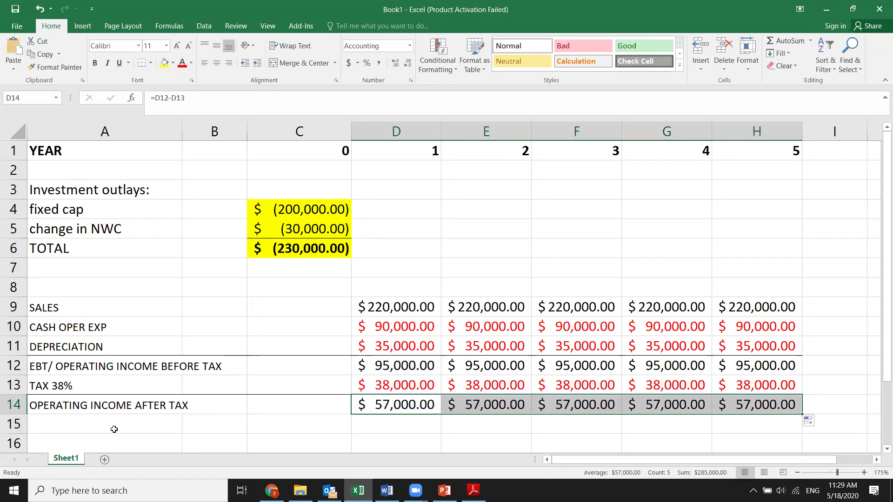
- Change the tax row label in A13 to TAX 40%
left_click(88, 385)
double_click(87, 385)
key("BackSpace")
key("BackSpace")
key("BackSpace")
type("40$")
key("BackSpace")
type("%")
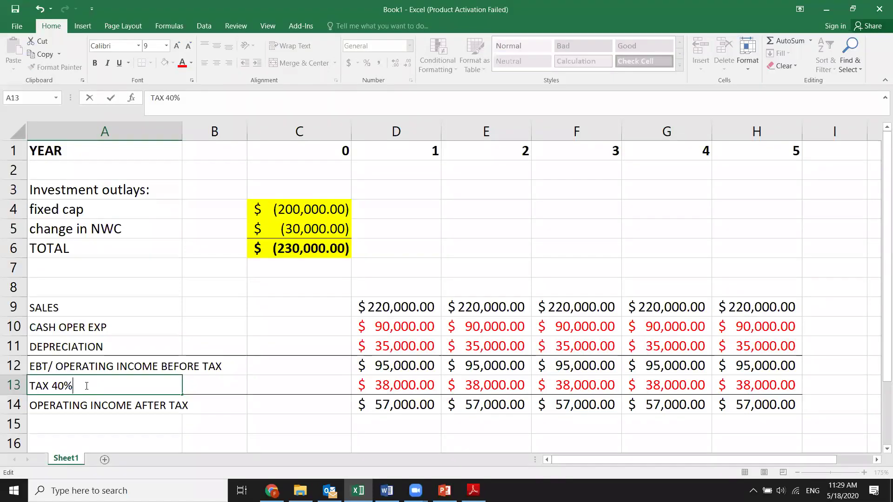
key("Return")
- Enter the row label DEPRECIATION in A15, below the operating income after tax row
left_click(102, 421)
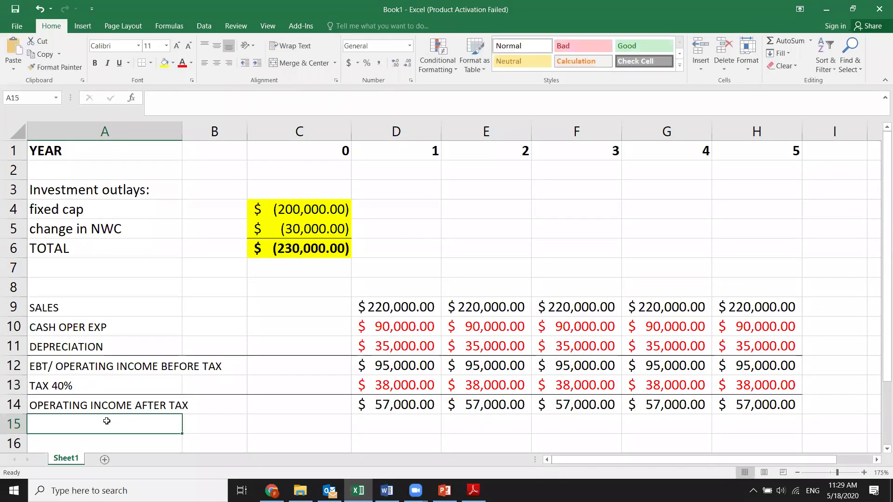
scroll(426, 287, "down", 2)
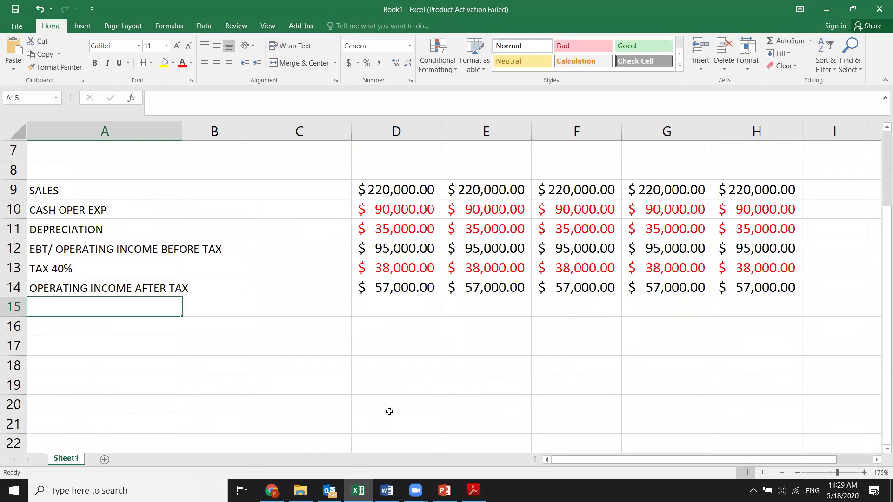
type("DEPR")
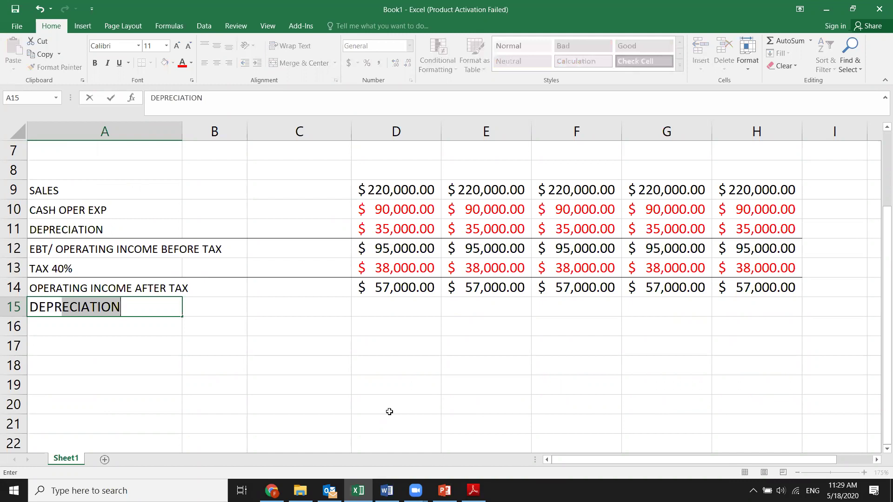
left_click(210, 333)
- Link the year 1 depreciation add-back in D15 to D11 and copy the formula across to H15
left_click(428, 305)
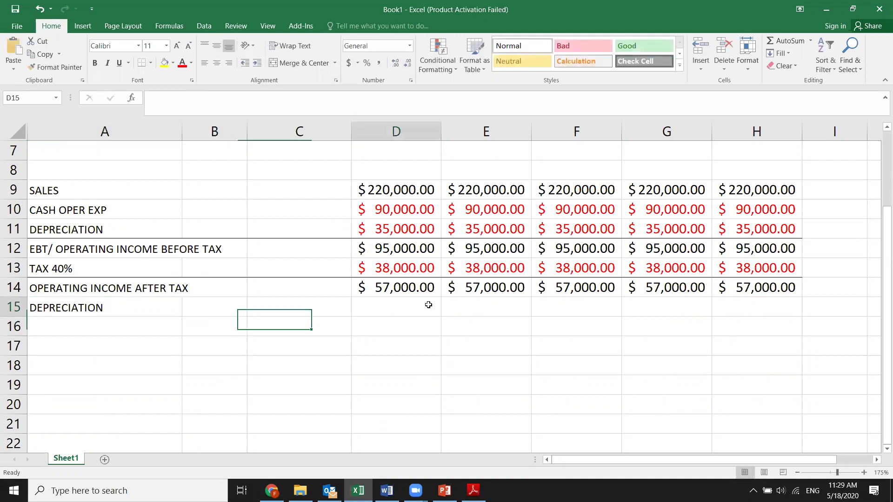
type("=")
left_click(407, 228)
key("Return")
left_click(430, 309)
left_click_drag(441, 316, 785, 301)
- Add a bottom border under the depreciation add-back row A15:H15
left_click_drag(60, 311, 790, 307)
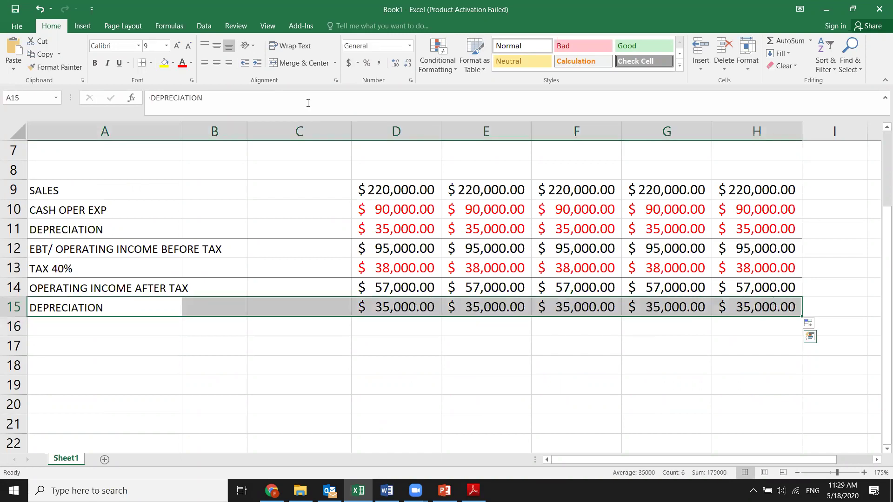
left_click(140, 69)
left_click(269, 378)
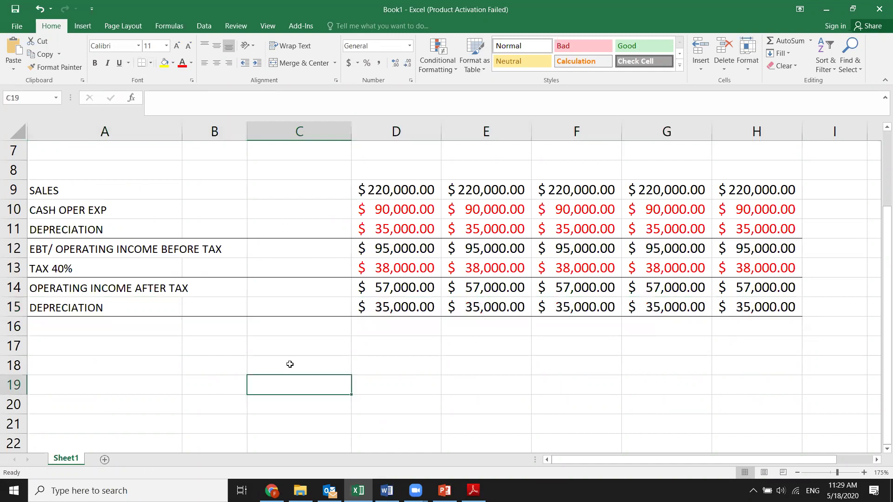
- Enter the row label AFTER TAX OPER CASH FLOWS in A16
mouse_move(358, 490)
left_click(78, 328)
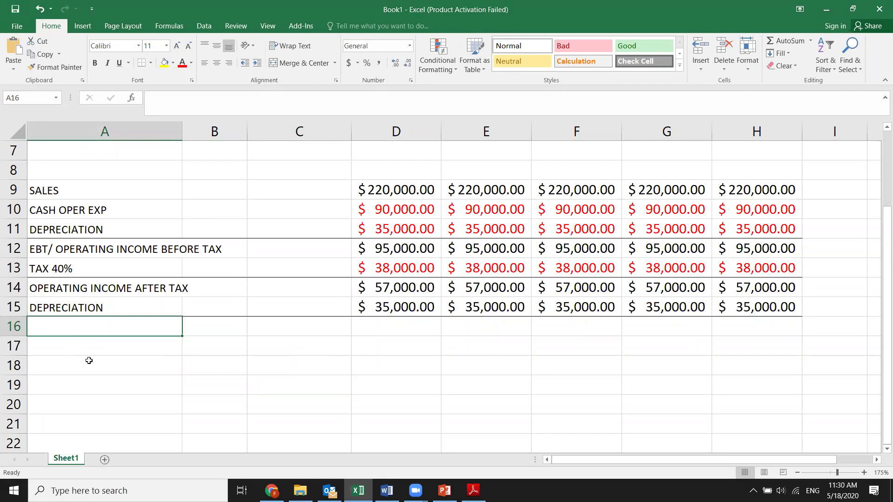
type("AFTER ")
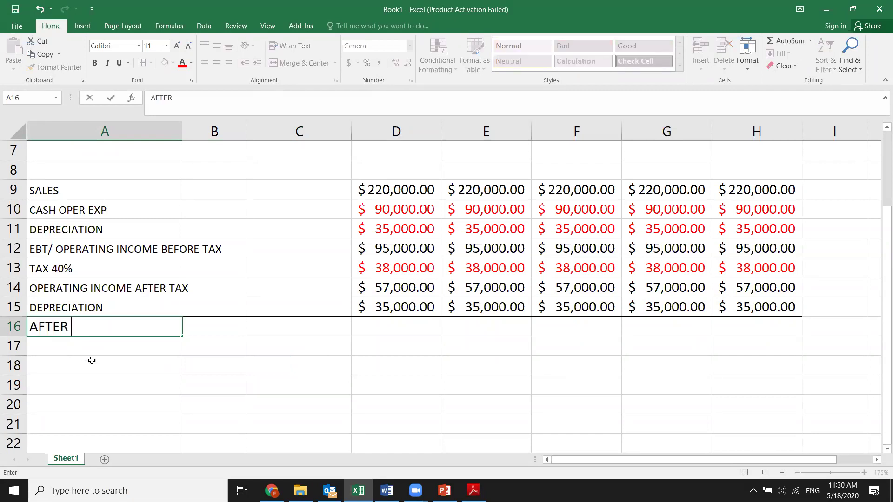
type("TAX OPER CASH")
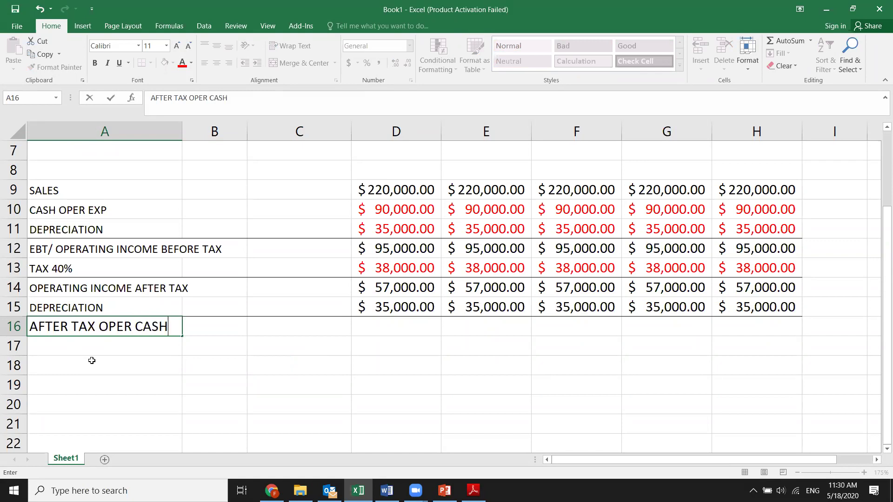
type(" FLOWS")
left_click(194, 386)
- Calculate the year 1 after-tax operating cash flow in D16 with =D14+D15 and copy the formula across to H16
left_click(384, 322)
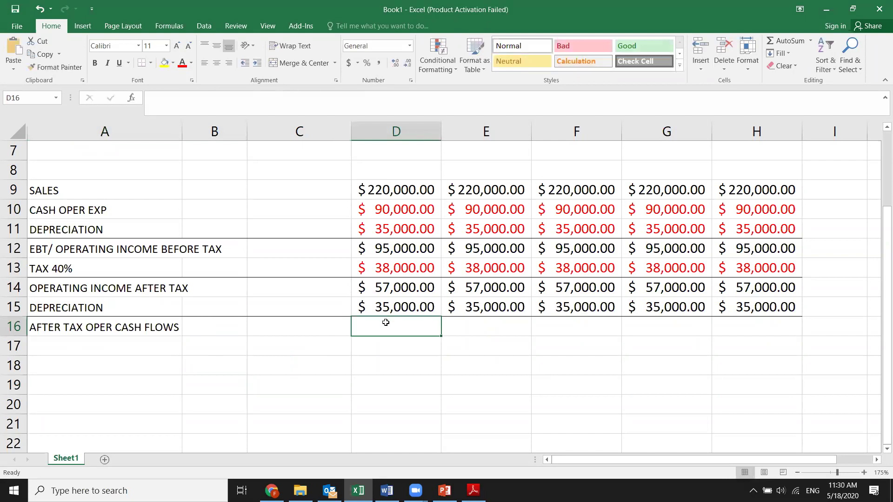
type("=")
left_click(396, 288)
type("+")
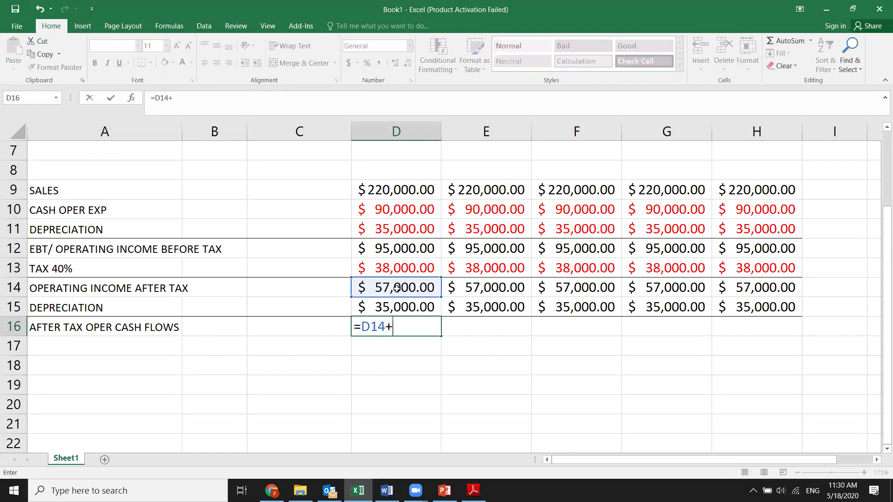
left_click(421, 304)
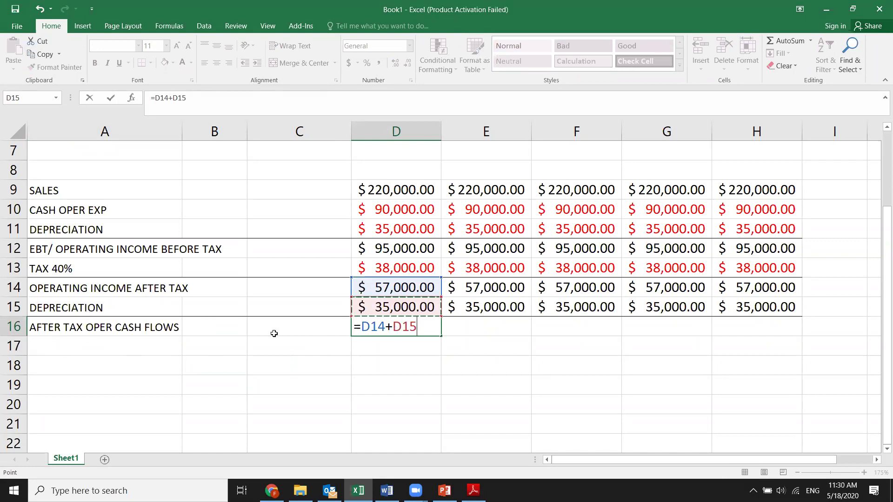
key("Return")
left_click(425, 328)
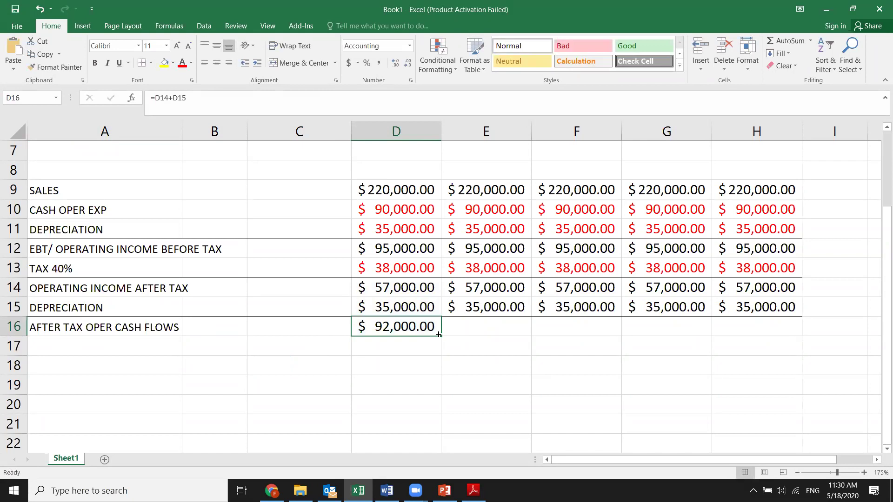
left_click_drag(440, 335, 797, 336)
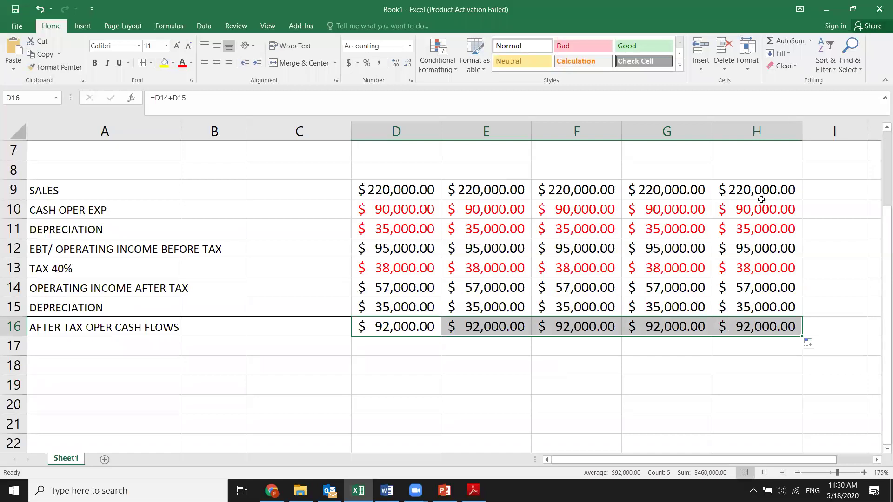
scroll(761, 199, "up", 2)
left_click_drag(776, 155, 758, 444)
scroll(755, 303, "down", 3)
left_click(753, 292)
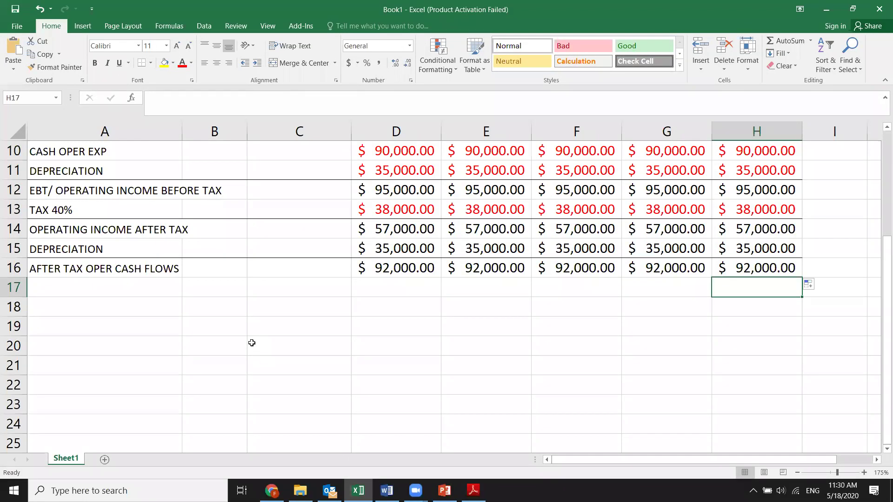
- Enter the section heading TERMINAL NONOPER CASH FLOW in A18
left_click(78, 310)
type("T")
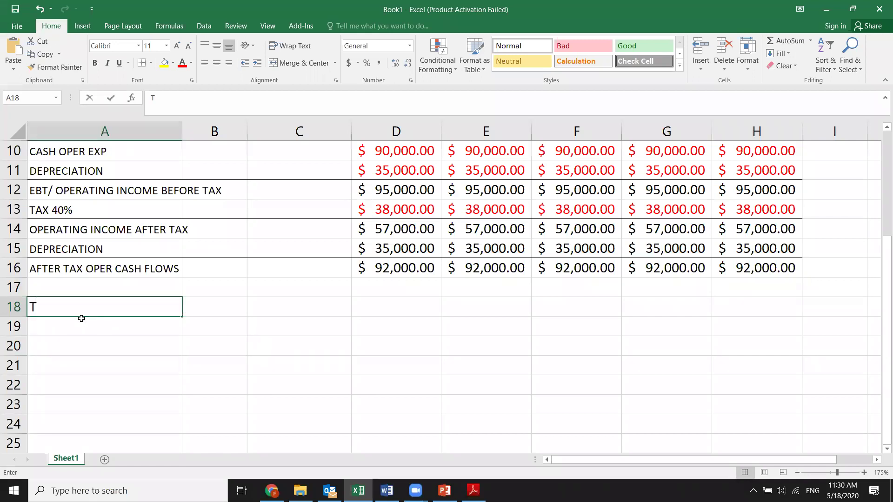
type("ERMINAL O")
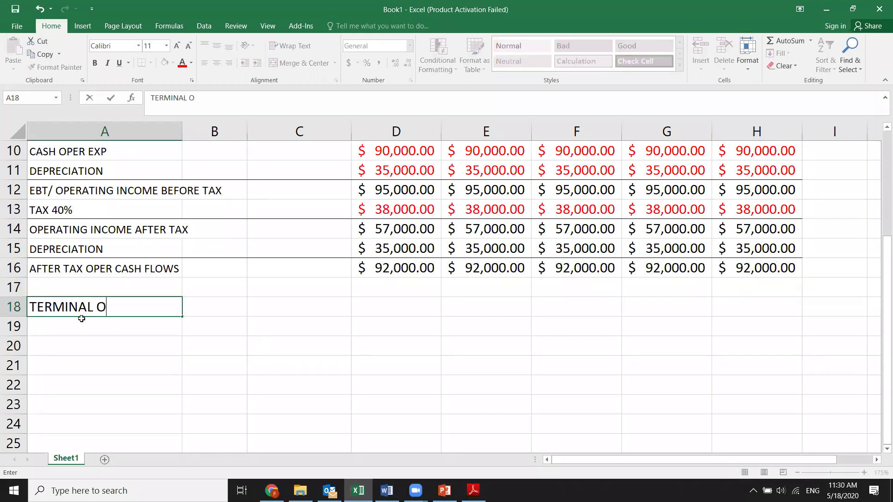
key("BackSpace")
type("NONOPER CASH FLOWS")
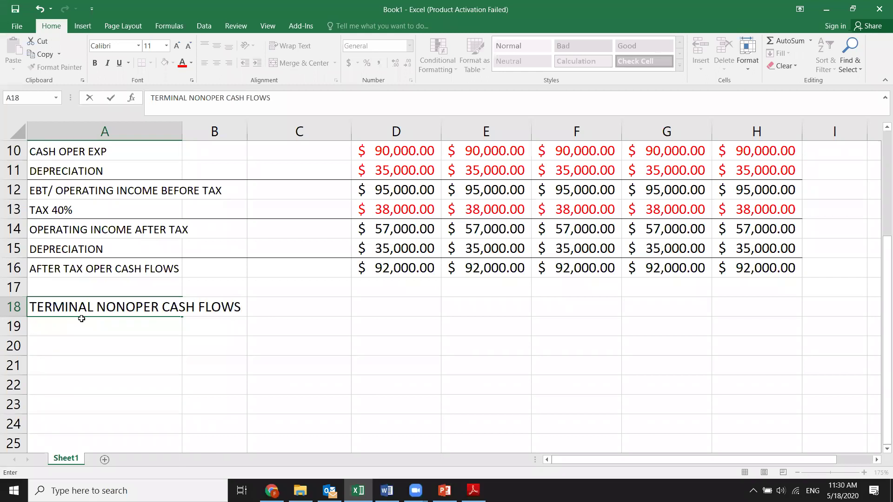
key("Return")
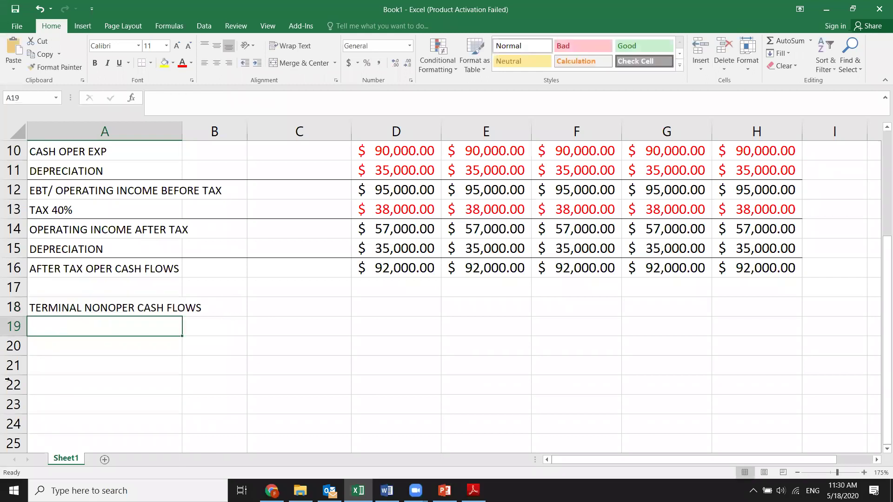
double_click(127, 308)
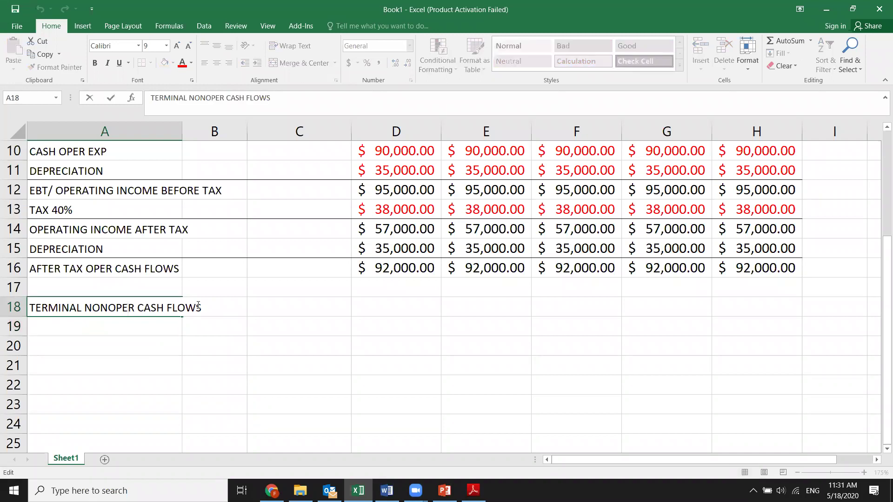
key("BackSpace")
left_click(228, 329)
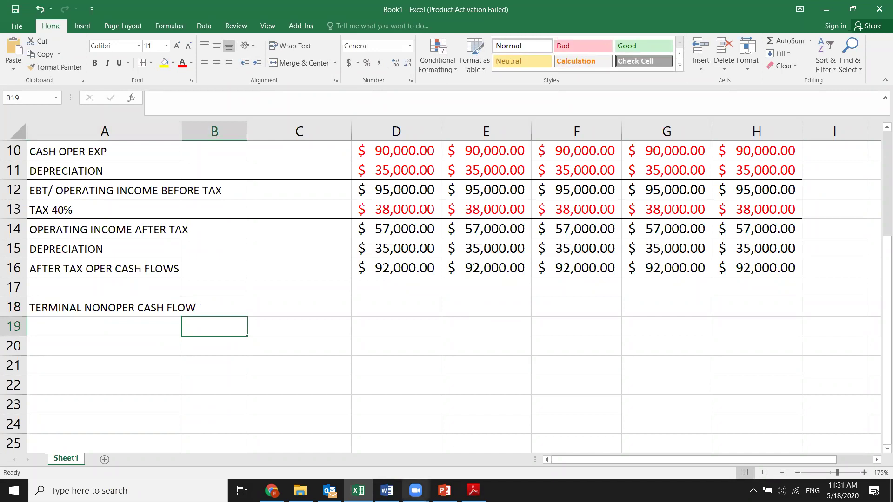
- Consult the Year 5 asset sale passage in Word, and enter the row label "salvage value after tax" in A19 of the Excel sheet
left_click(386, 490)
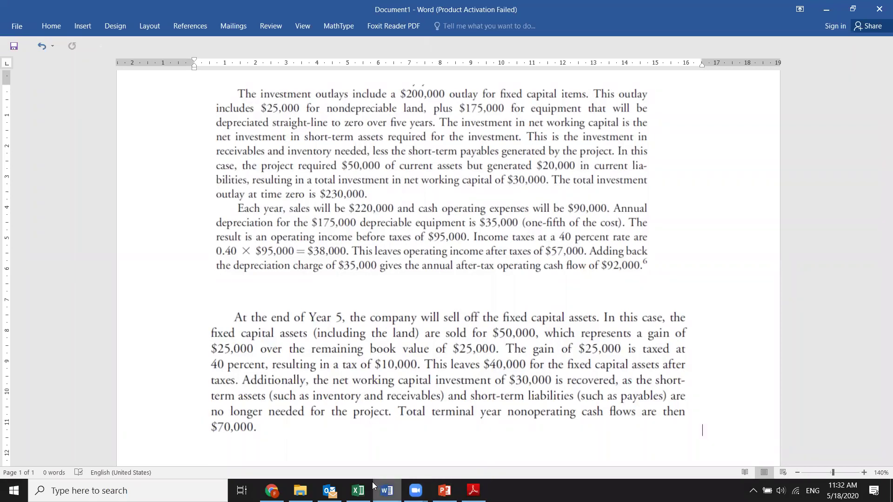
left_click(358, 490)
left_click(83, 326)
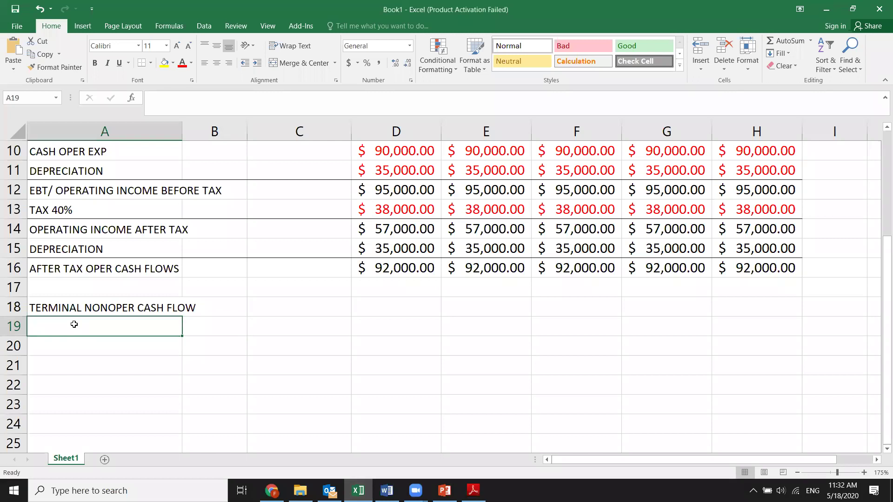
key("BackSpace")
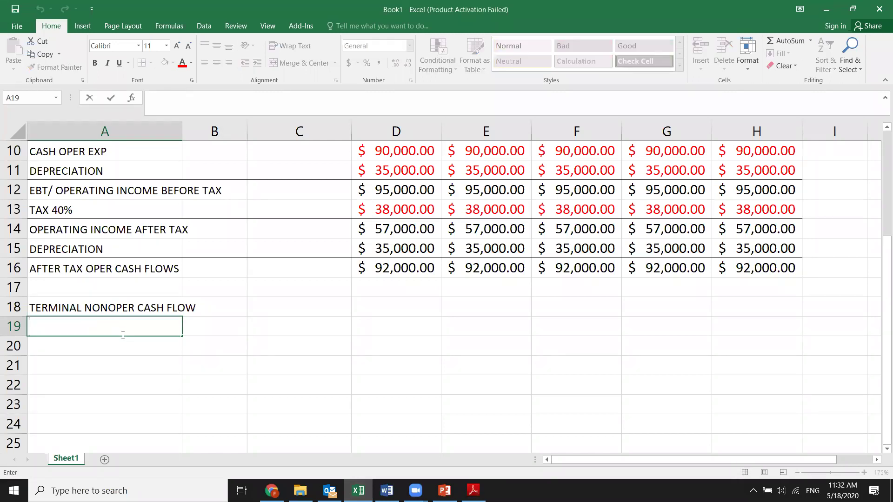
type("salvage va")
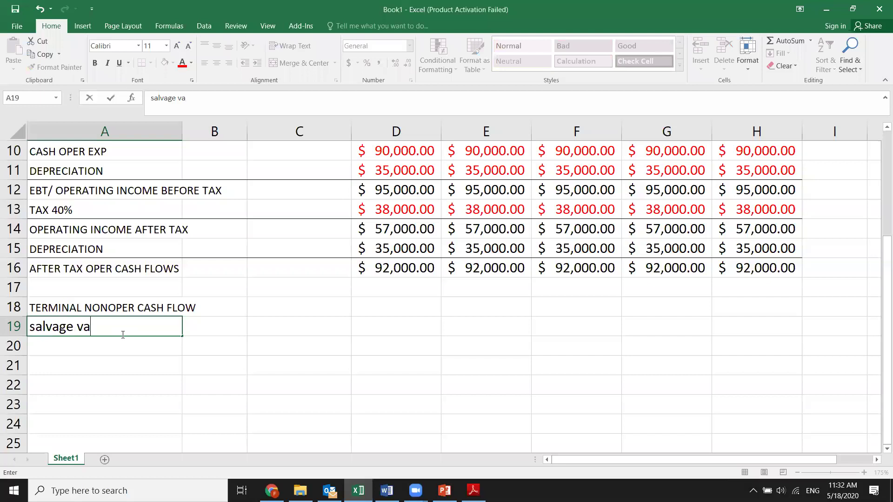
type("lue after")
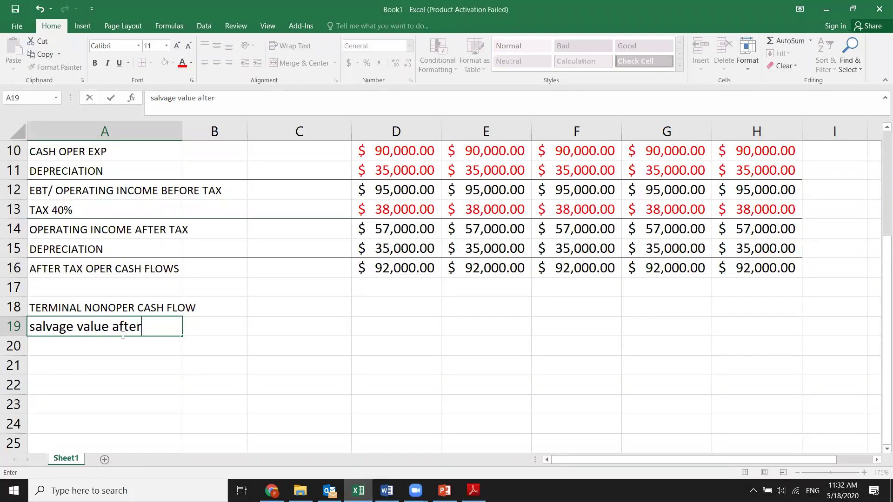
type(" tax")
key("Return")
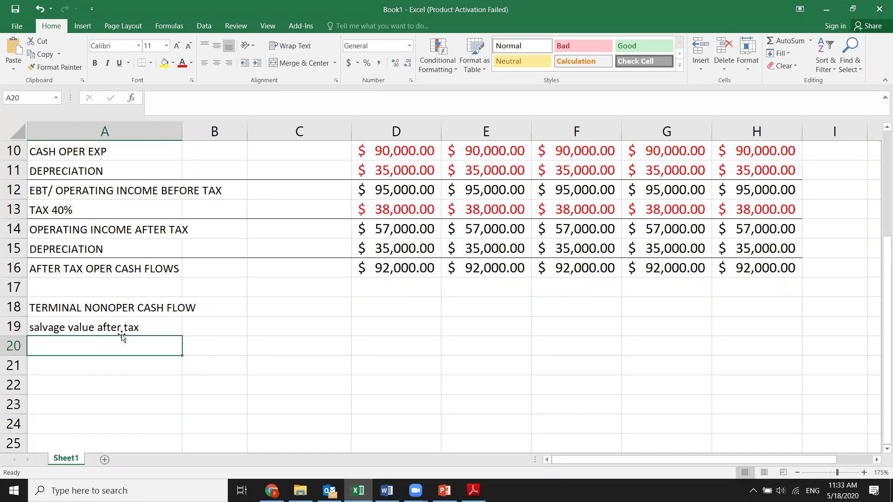
- Enter the row label "return on NWC" in A20
type("retur")
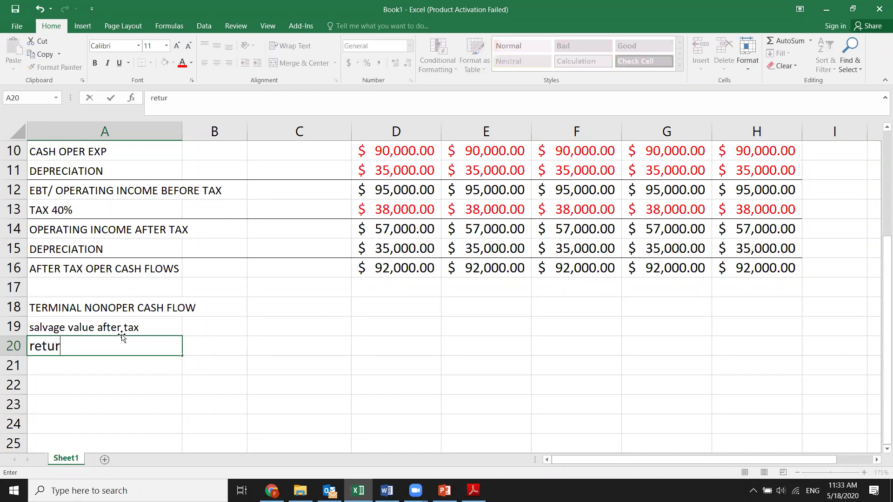
type("n on NWC")
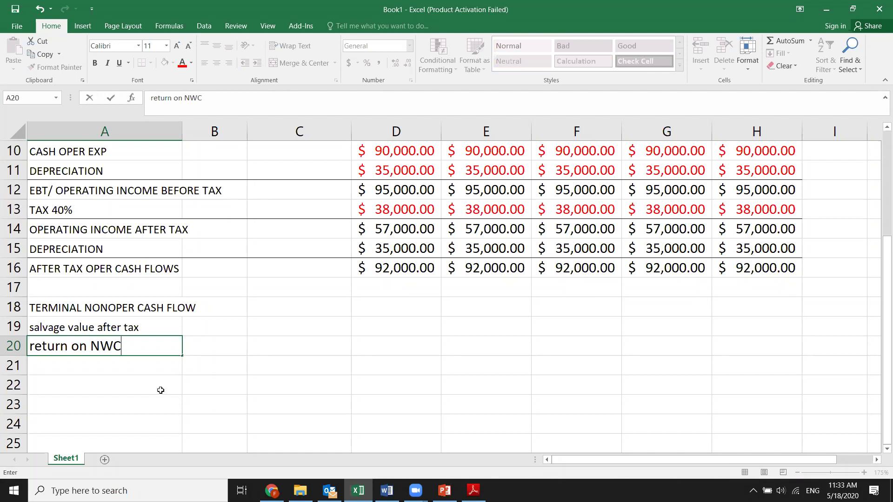
left_click(158, 388)
- Enter 40000 as the year 5 after-tax salvage value in H19 and apply the dollar accounting format
left_click(143, 334)
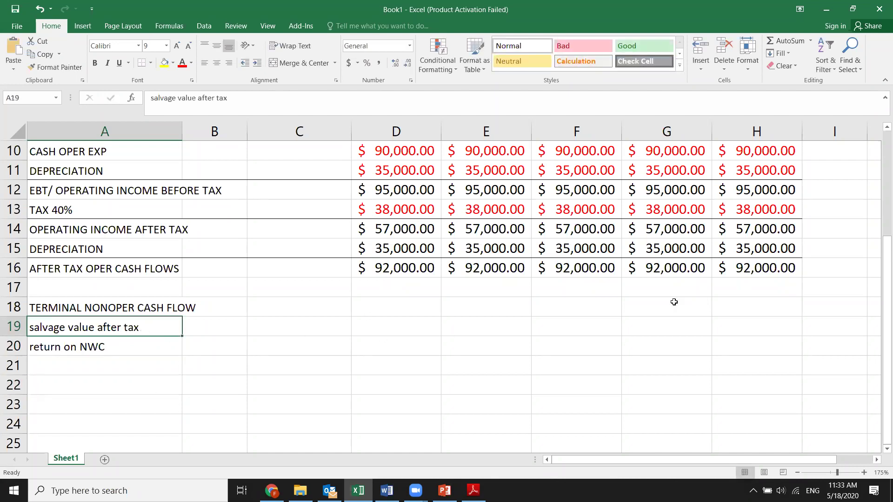
left_click(759, 339)
left_click(758, 326)
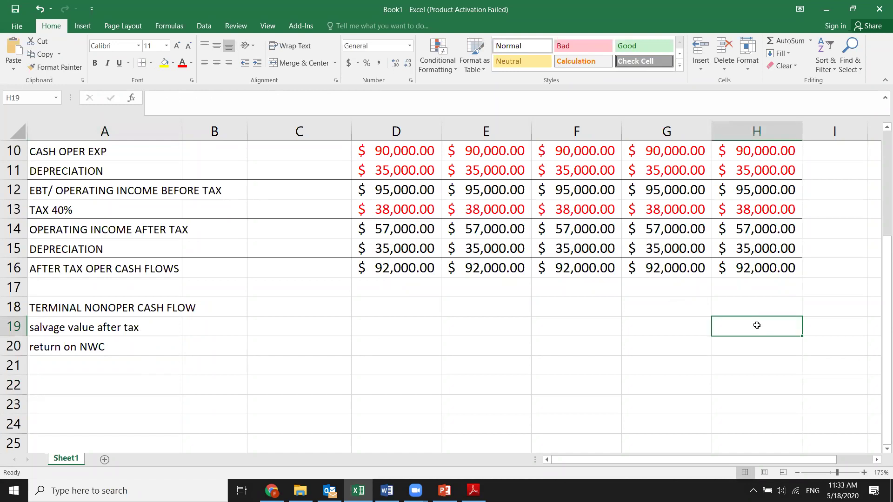
type("40000")
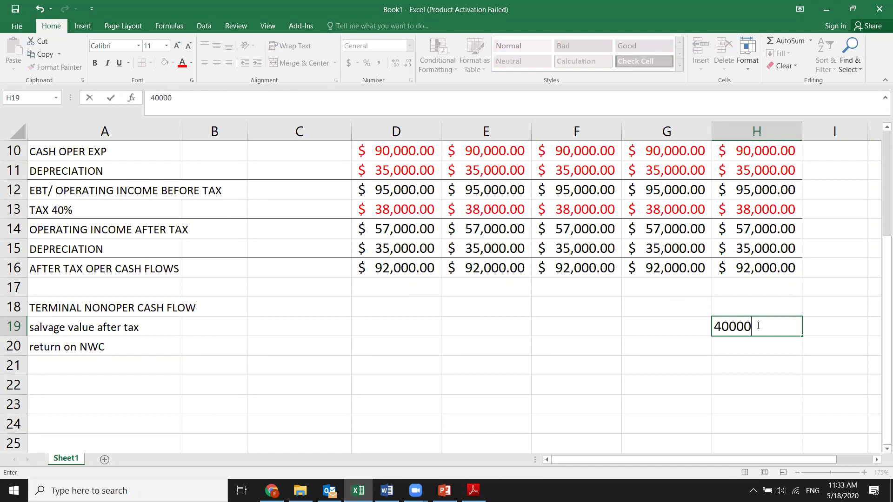
key("Return")
key("Up")
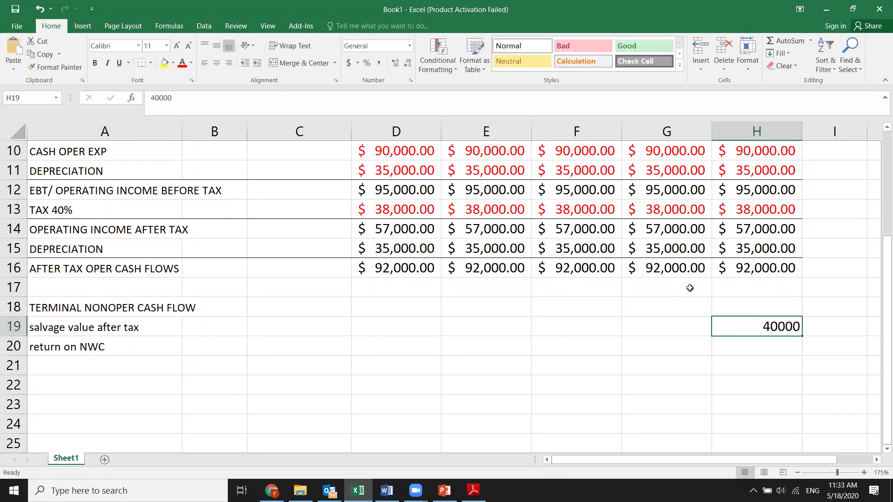
left_click(348, 63)
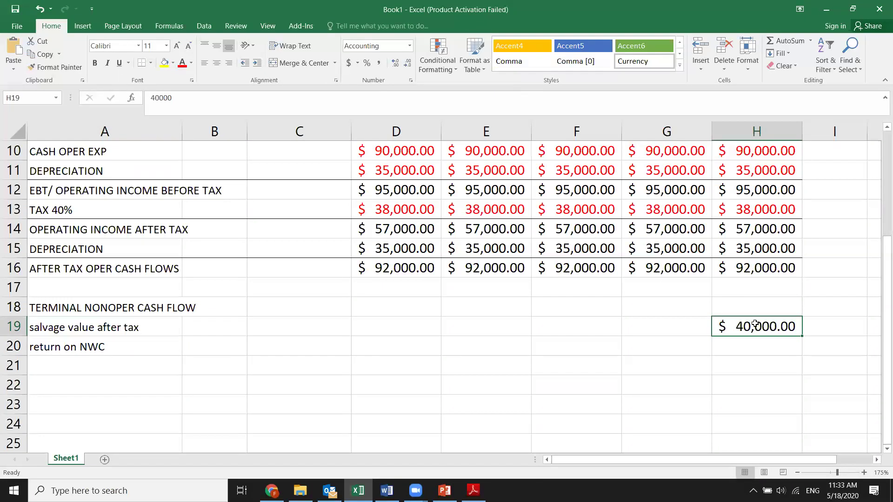
left_click(371, 324)
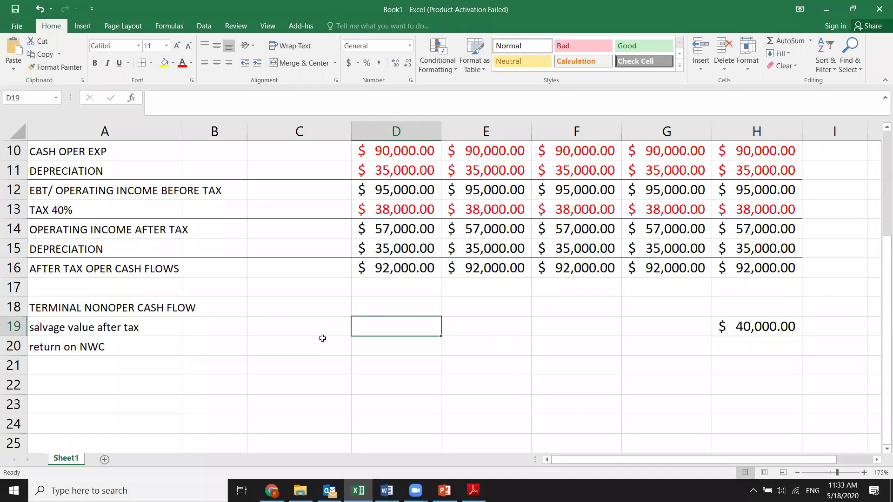
type("50000")
key("BackSpace")
key("BackSpace")
key("BackSpace")
key("BackSpace")
key("BackSpace")
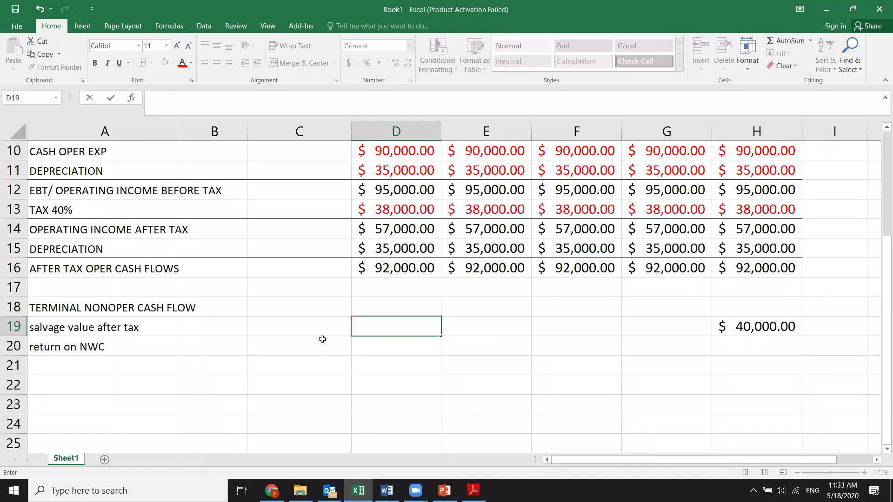
double_click(110, 328)
type("sa")
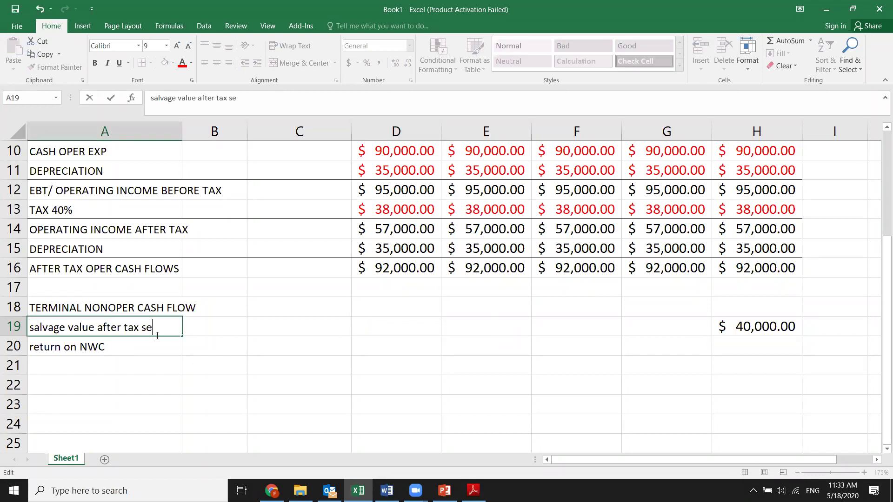
key("BackSpace")
key("BackSpace")
type("-selling for 50 000")
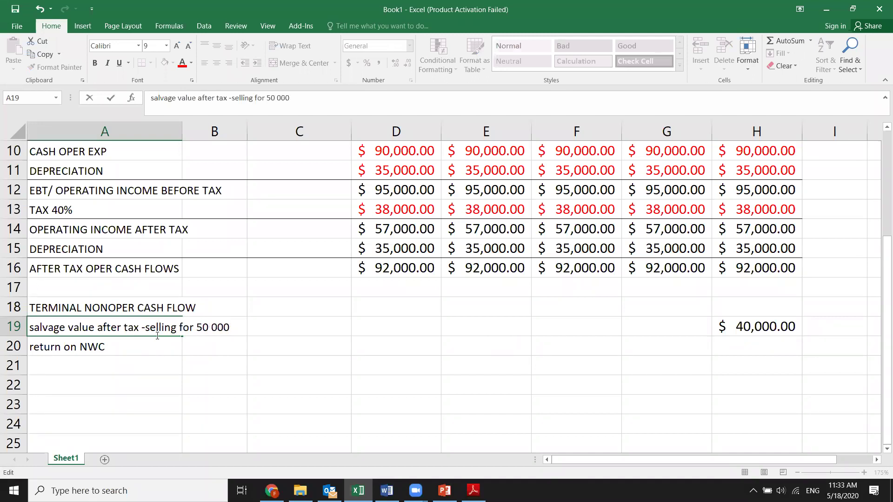
type(", 25000$")
type("and it")
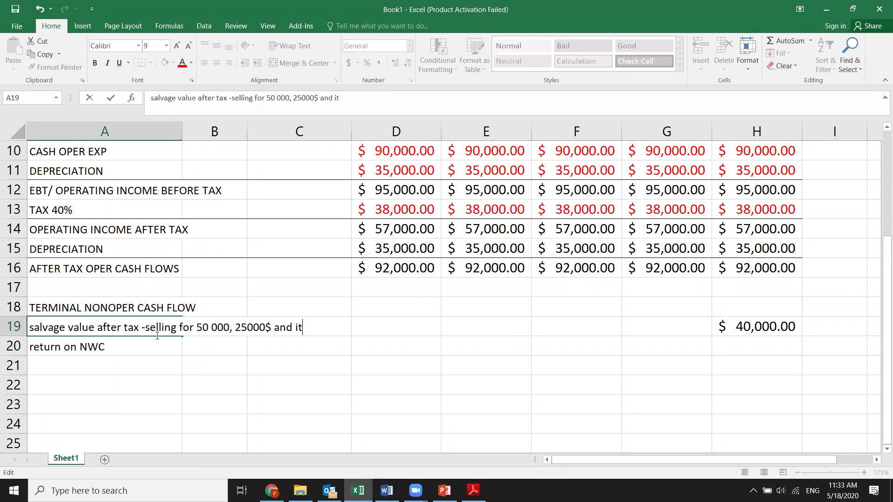
type(" is taxed at 40%")
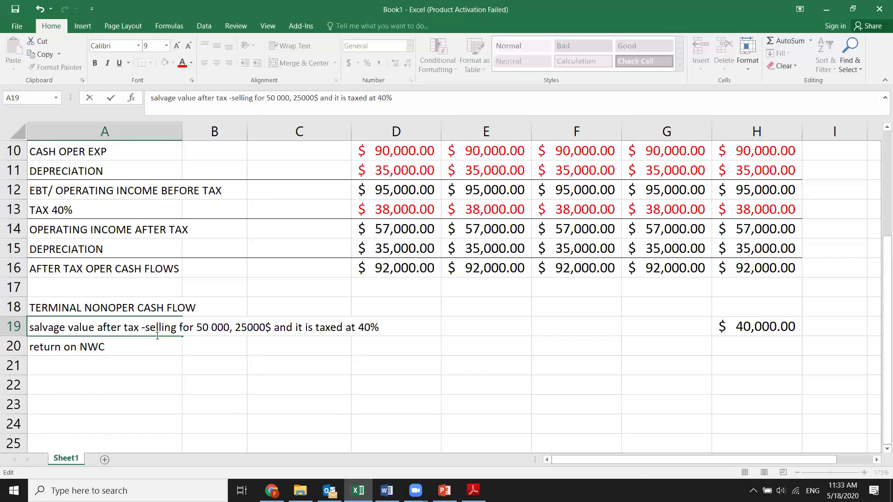
type(", 50 000-10000")
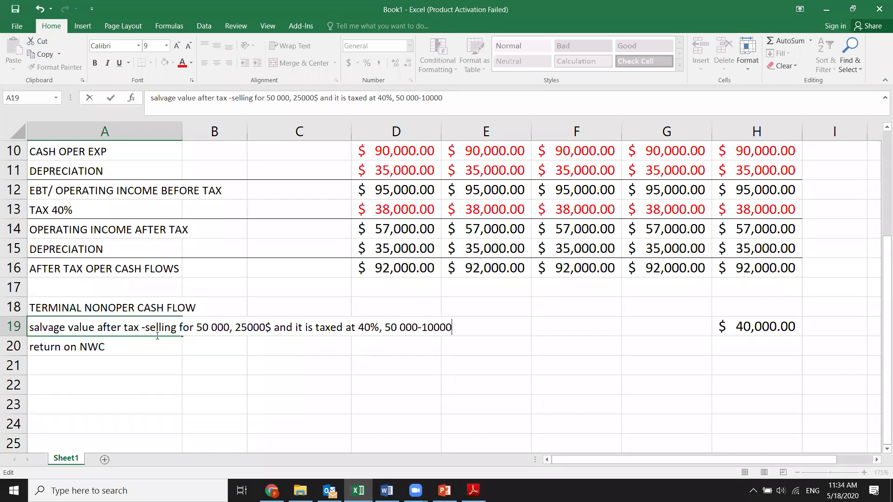
type("=")
left_click(465, 347)
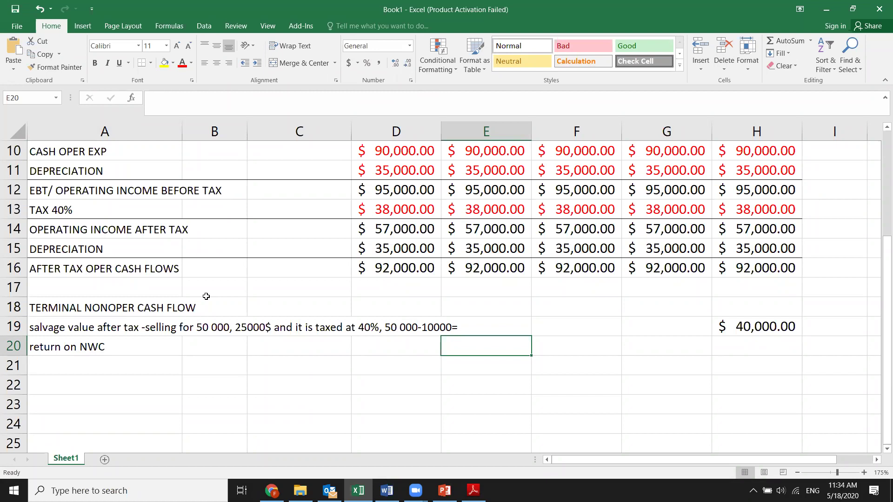
- Check the terminal-year cash flow passage in the Word document and the Corporate Finance PDF, and return to the Excel workbook
left_click(386, 490)
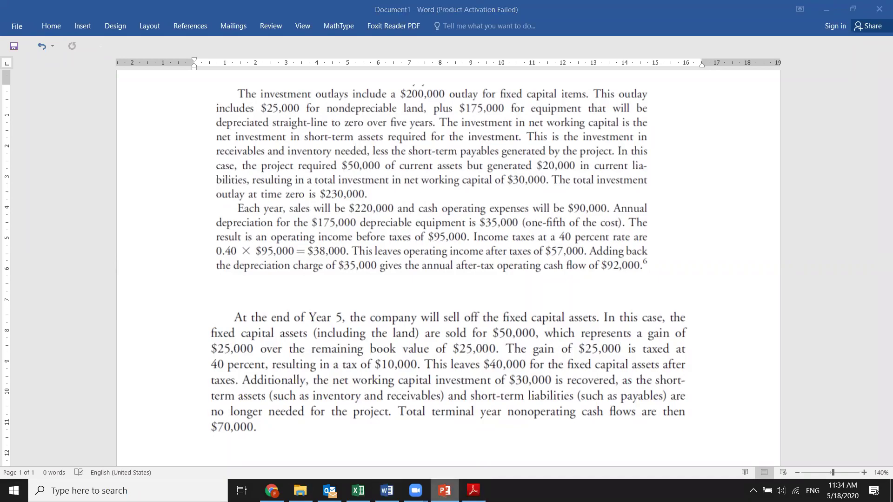
left_click(444, 490)
left_click(473, 490)
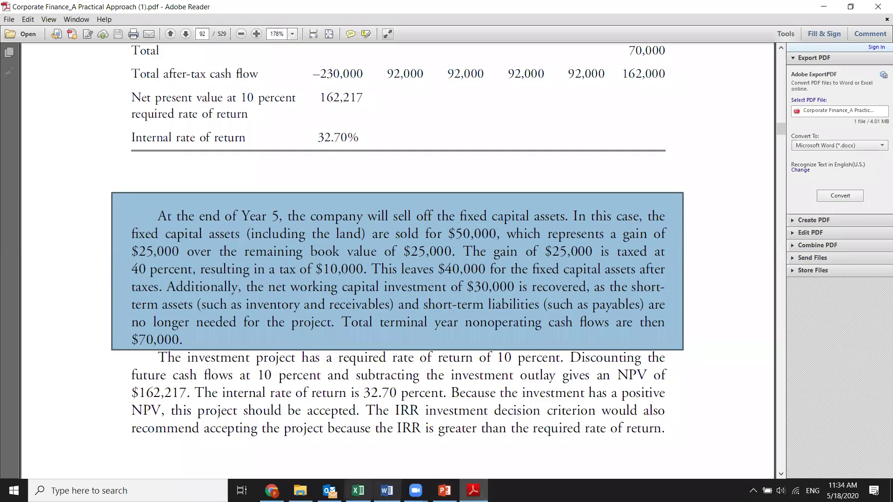
key("alt+Tab")
key("alt+Tab")
key("alt+Tab")
left_click(358, 490)
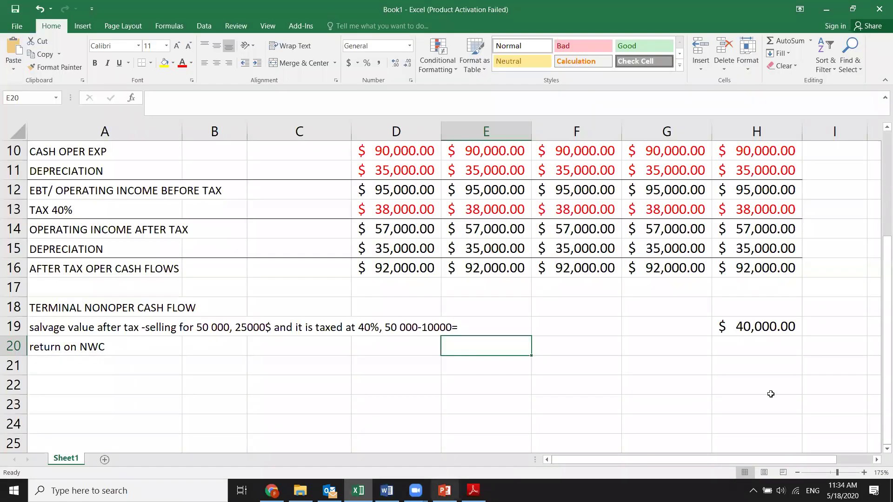
- Enter 30000 as the year 5 return on NWC in H20 and apply the dollar accounting format
left_click(746, 352)
type("30000")
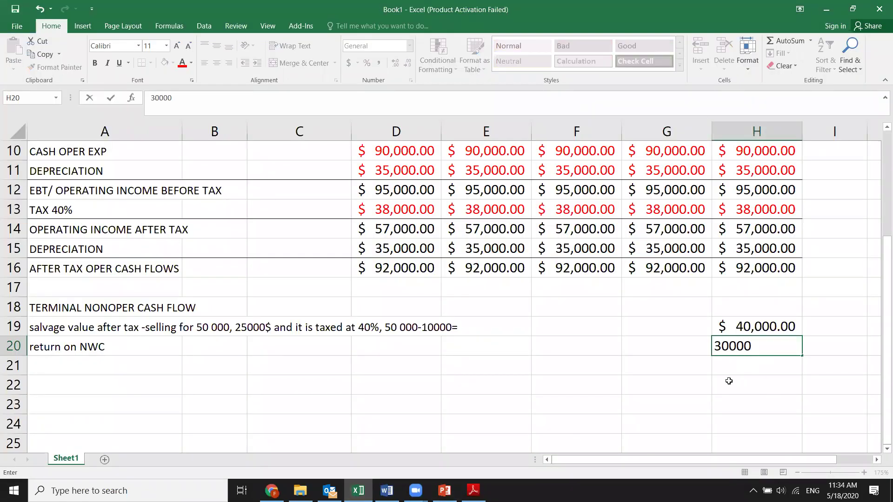
key("Return")
left_click(729, 344)
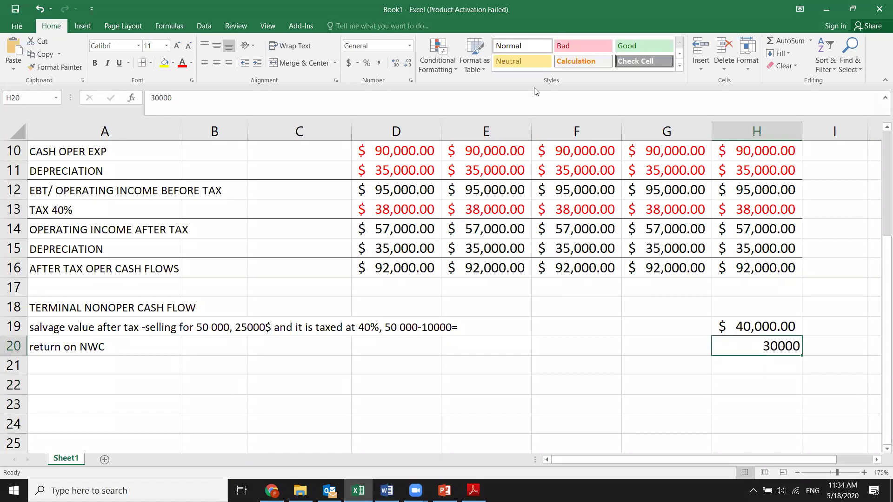
left_click(349, 62)
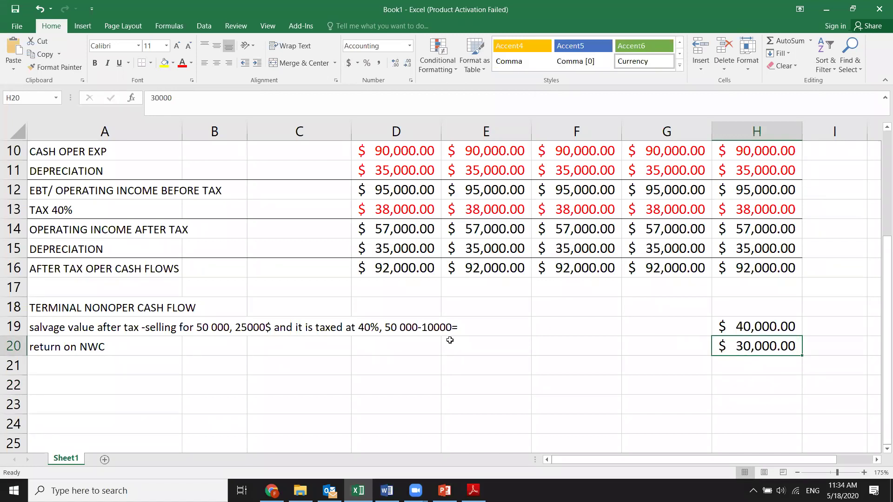
- Label A21 TOTAL and enter 70000 in H21 with the dollar accounting format and a border line above it
left_click(148, 367)
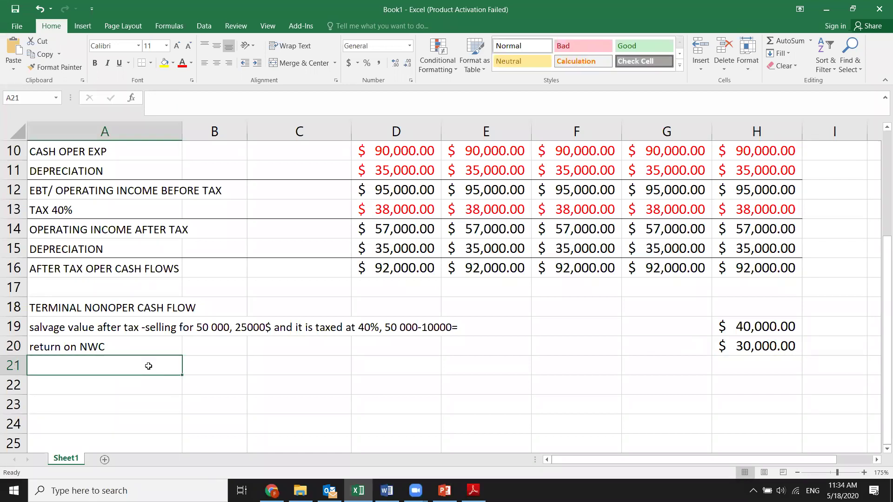
type("TOTAL")
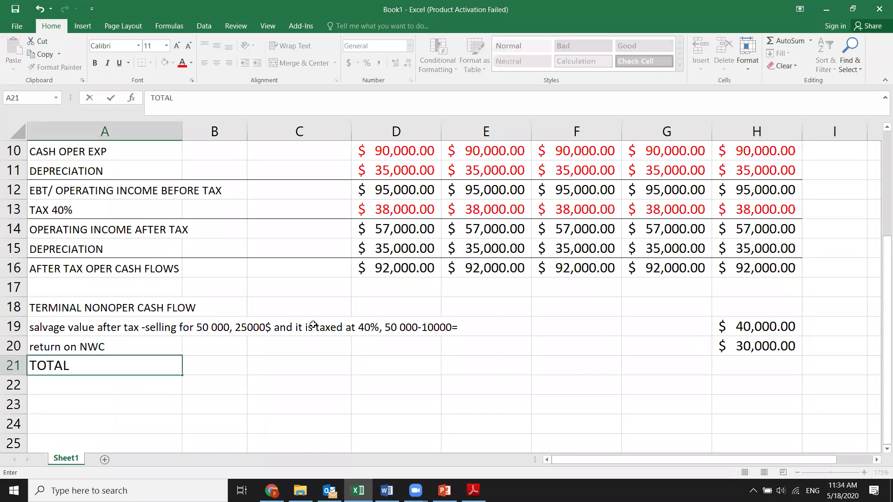
left_click(750, 351)
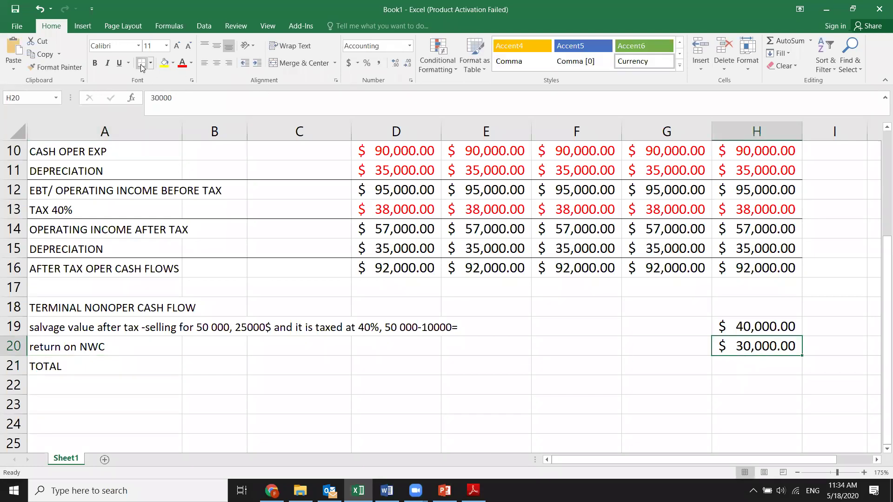
left_click(740, 361)
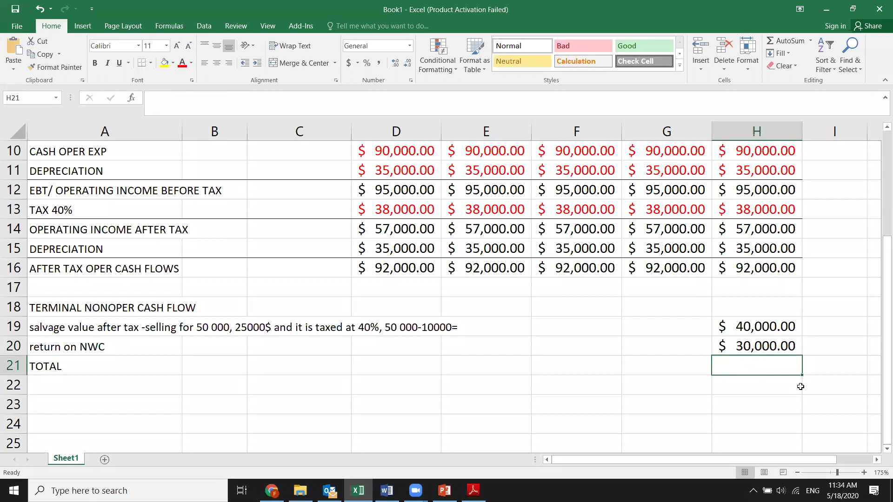
type("700000")
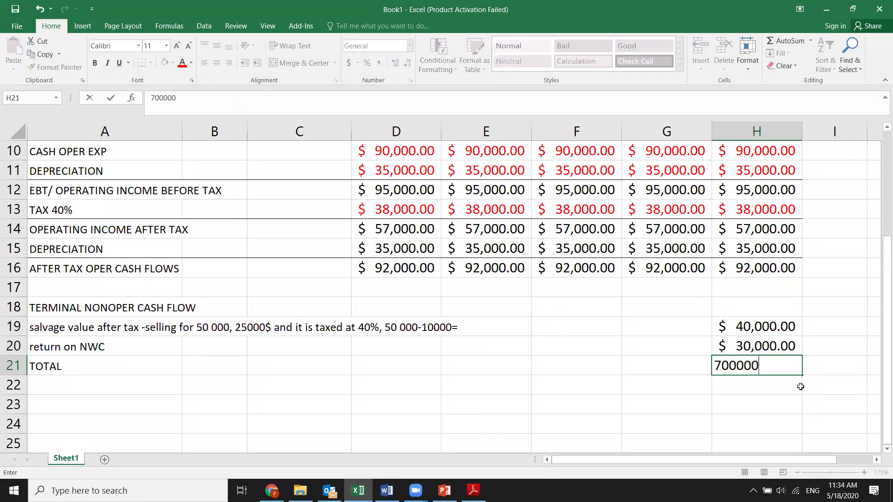
key("BackSpace")
key("Return")
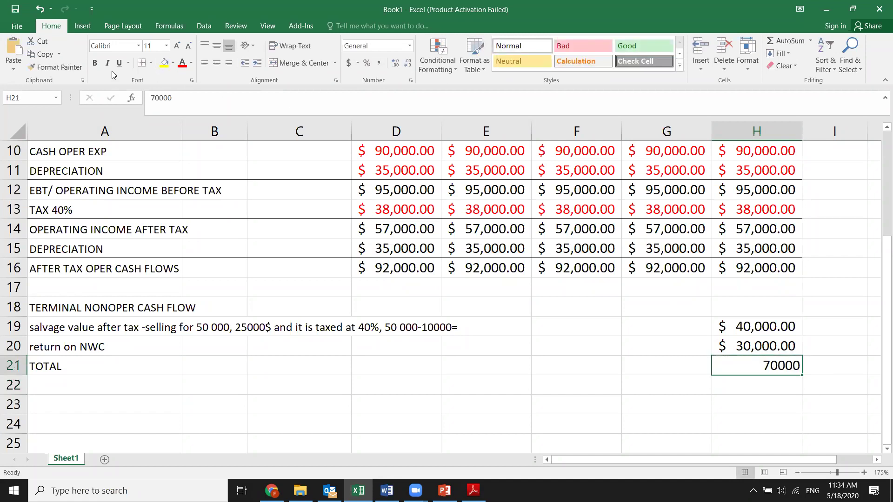
left_click(348, 62)
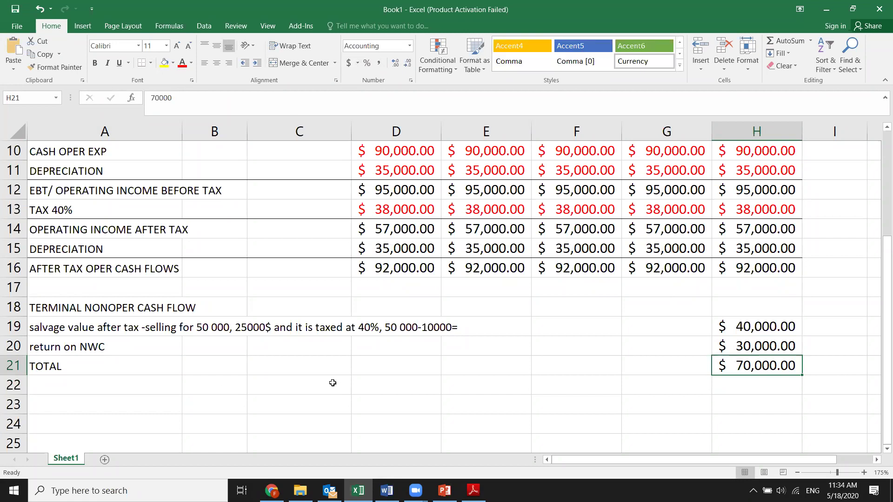
left_click(302, 389)
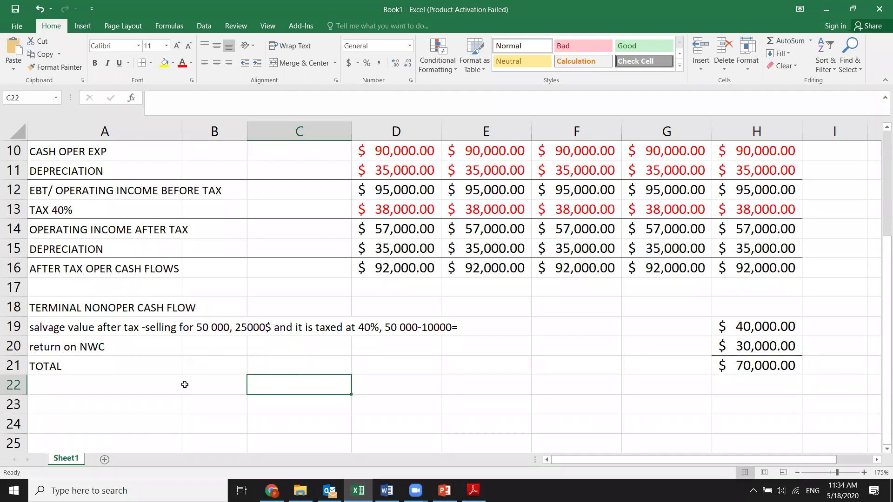
- Enter the row label "cash flows after tax" in A23
left_click(138, 385)
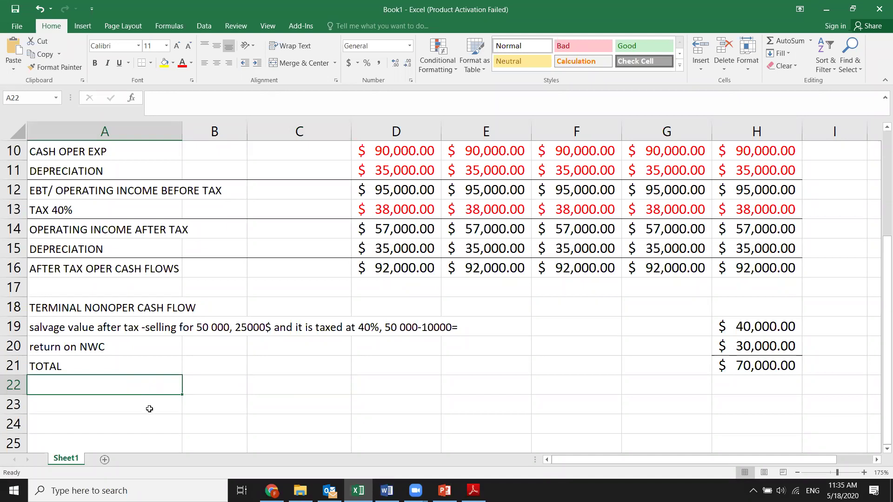
left_click(150, 409)
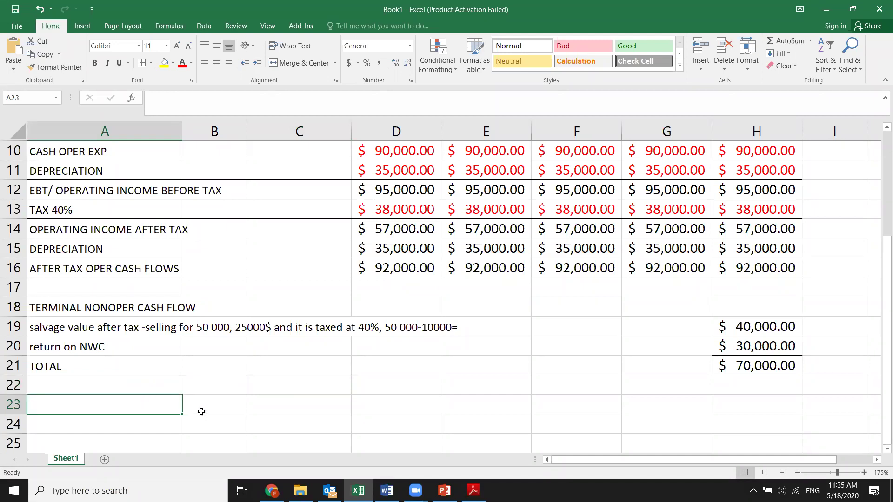
type("TOT")
key("BackSpace")
key("BackSpace")
key("BackSpace")
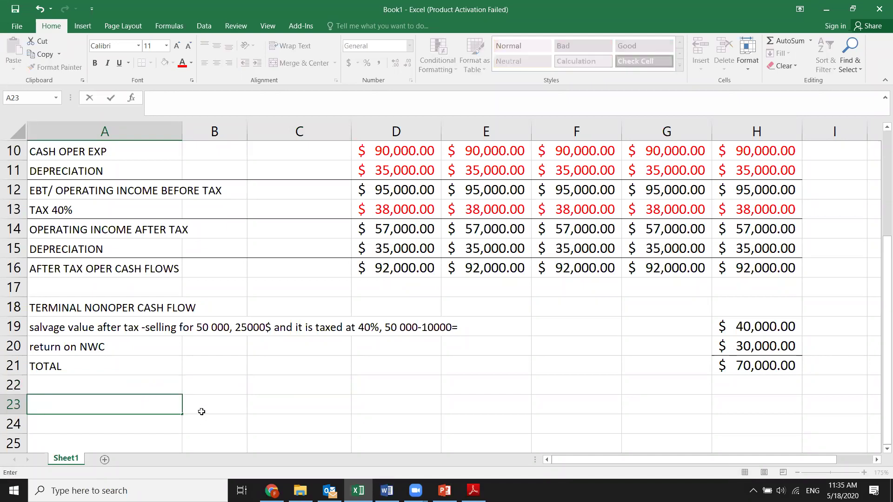
type("cash flows after tax")
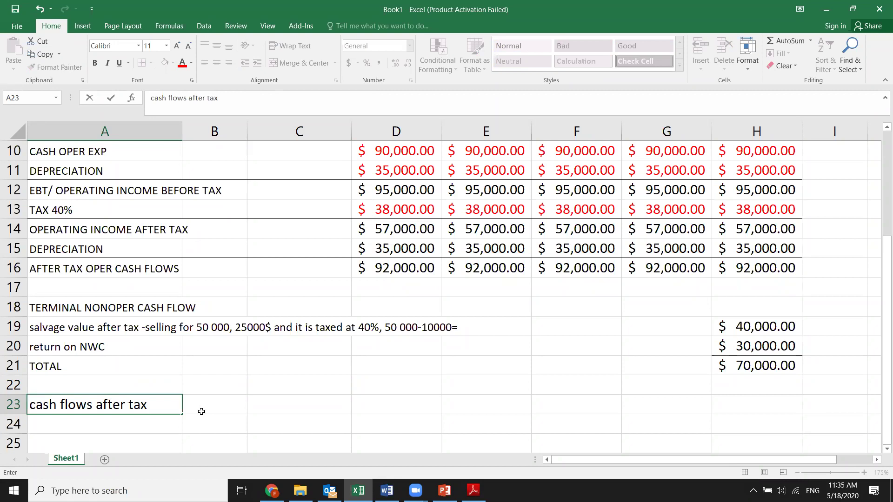
left_click(289, 406)
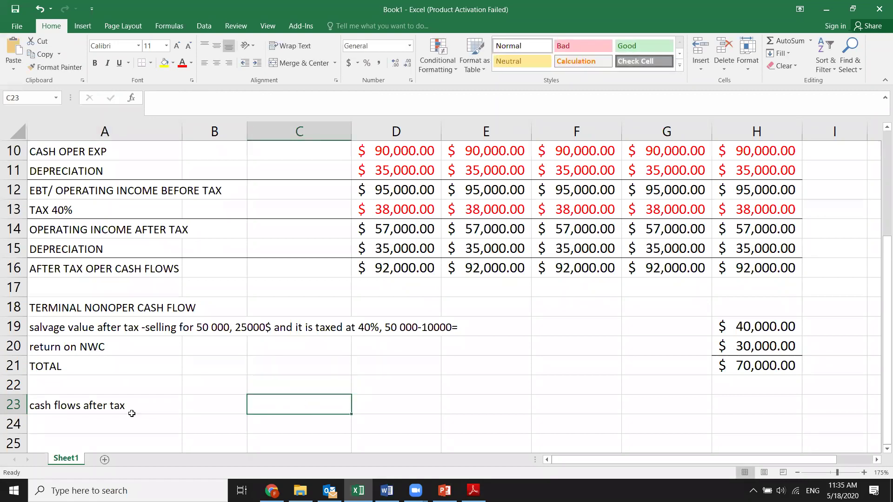
- Fill the cash flows after tax row A23:H23 with yellow and make it bold
left_click(82, 408)
left_click_drag(134, 397, 751, 408)
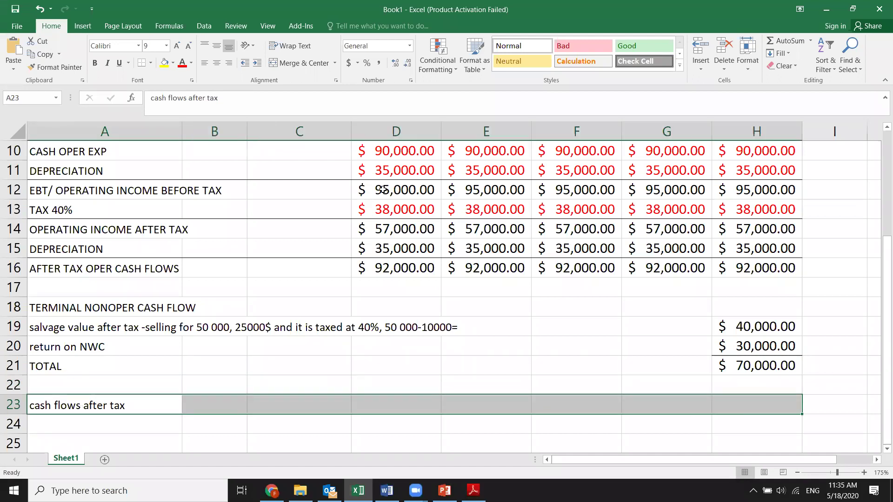
left_click(163, 65)
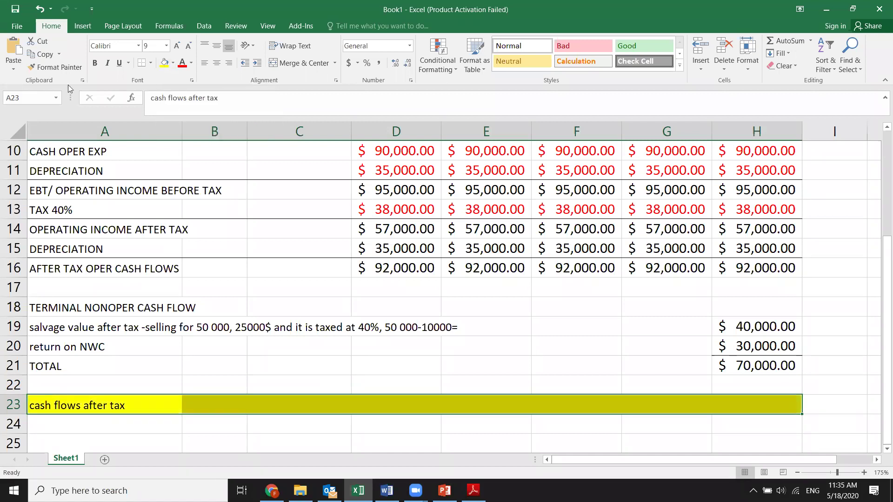
left_click(95, 61)
- Link C23 to the initial outlay total in C6 with a cell-reference formula
left_click(297, 404)
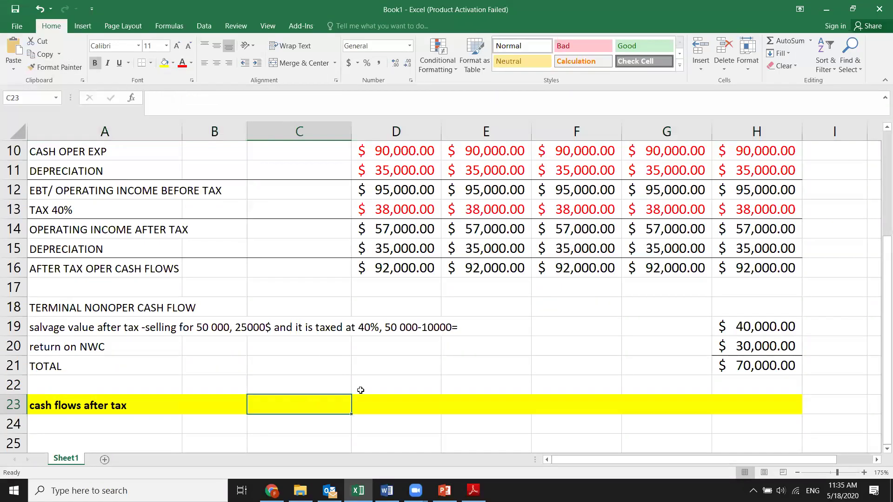
scroll(324, 353, "up", 3)
scroll(330, 348, "down", 4)
type("=")
scroll(371, 293, "up", 3)
left_click(287, 192)
key("Return")
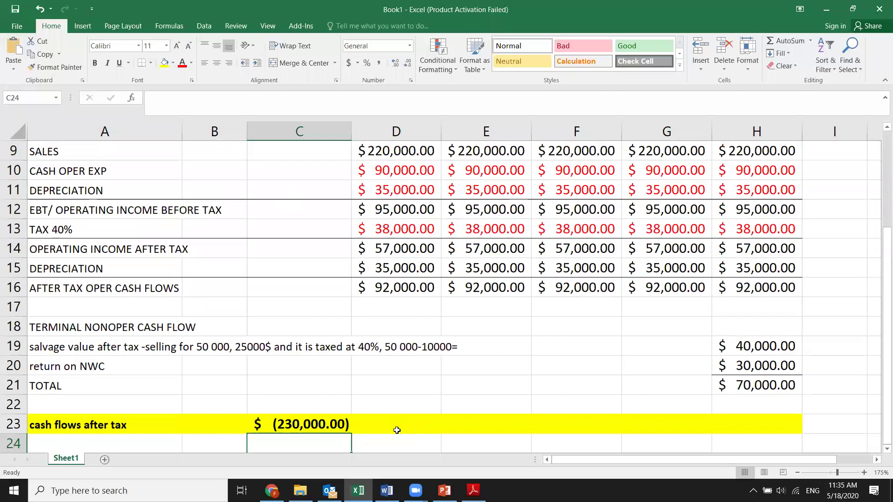
- Enter =D16 in D23 for the year 1 cash flow after tax and fill the formula across to G23
left_click(396, 430)
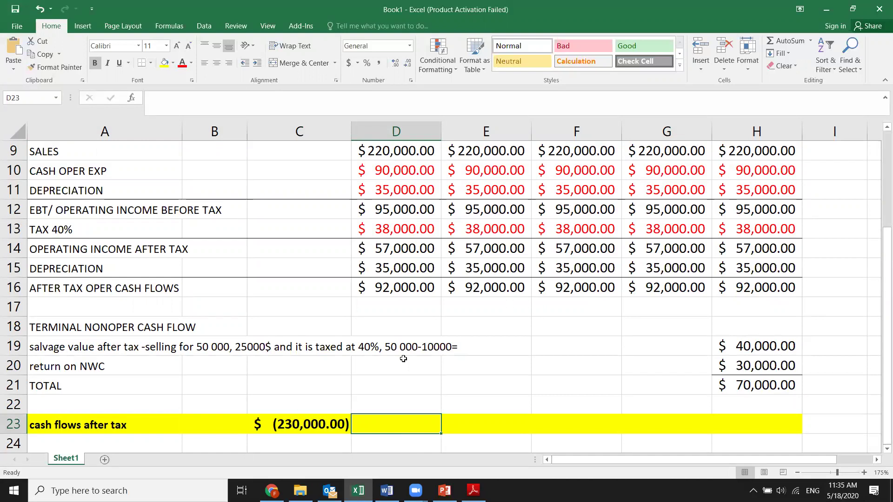
type("=")
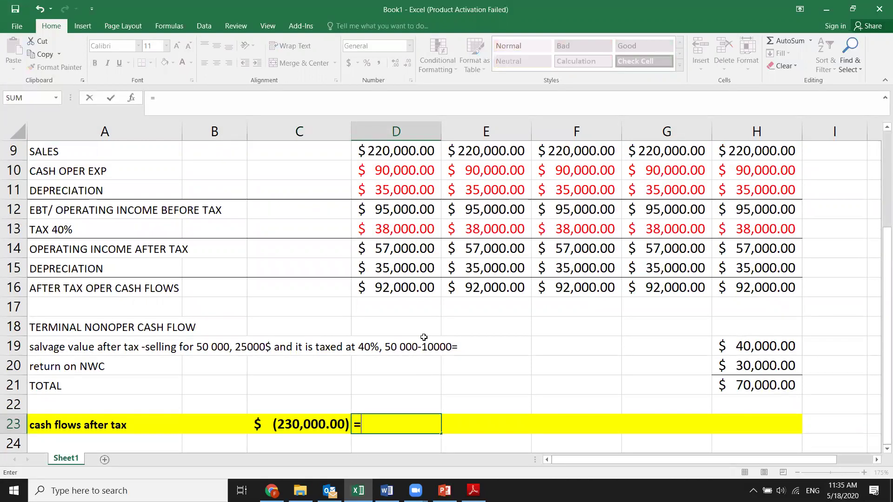
left_click(418, 288)
key("Return")
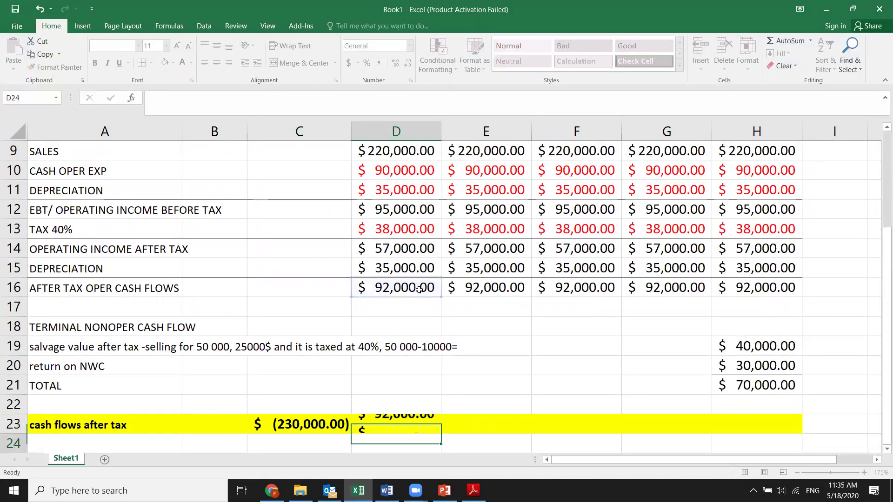
left_click(419, 423)
left_click_drag(506, 434, 697, 434)
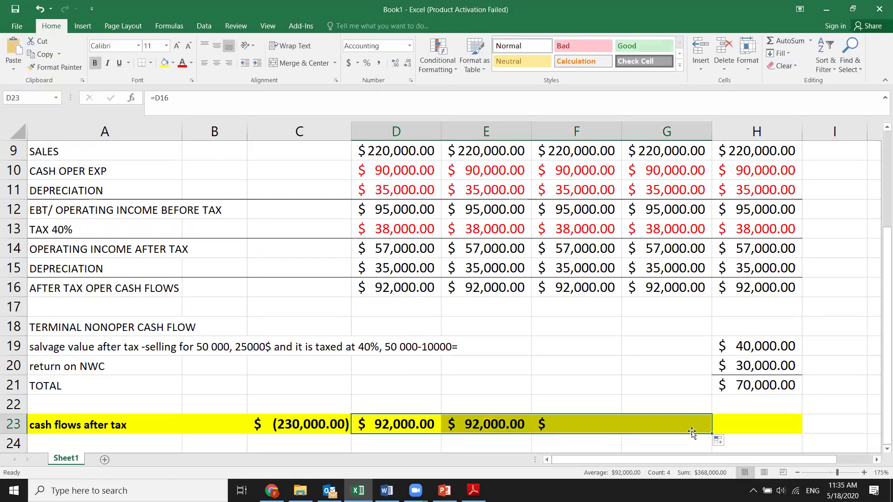
- Calculate the year 5 cash flow after tax in H23 with the formula =H16+H21
left_click(757, 428)
type("=")
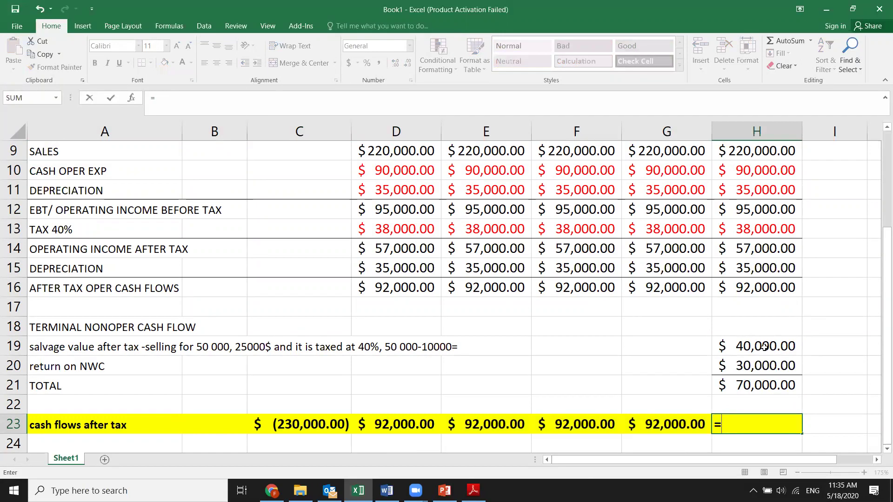
left_click(764, 287)
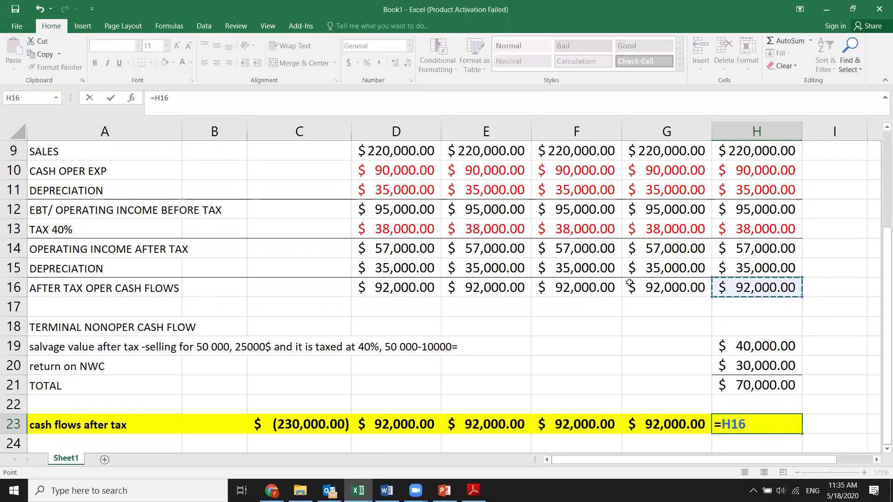
type("+")
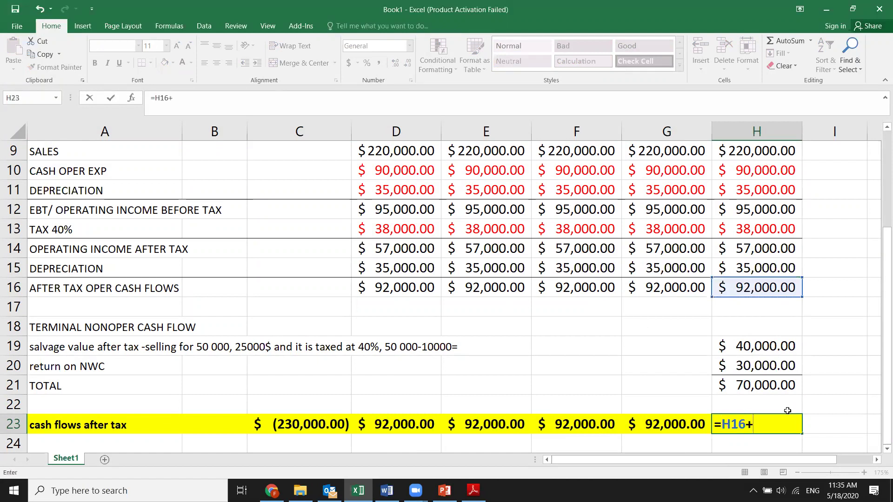
left_click(745, 387)
key("Return")
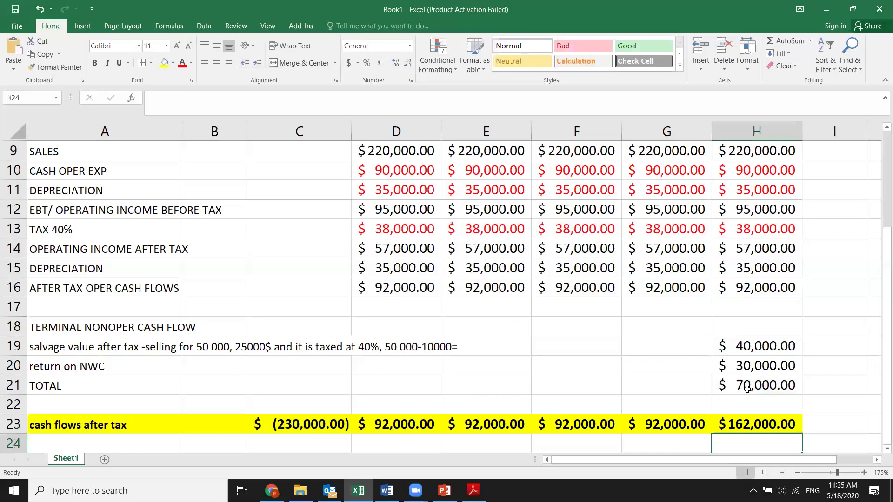
- Add the labels NPV in A25 and IRR in A26 below the cash flows after tax row
scroll(502, 398, "down", 1)
scroll(501, 399, "down", 1)
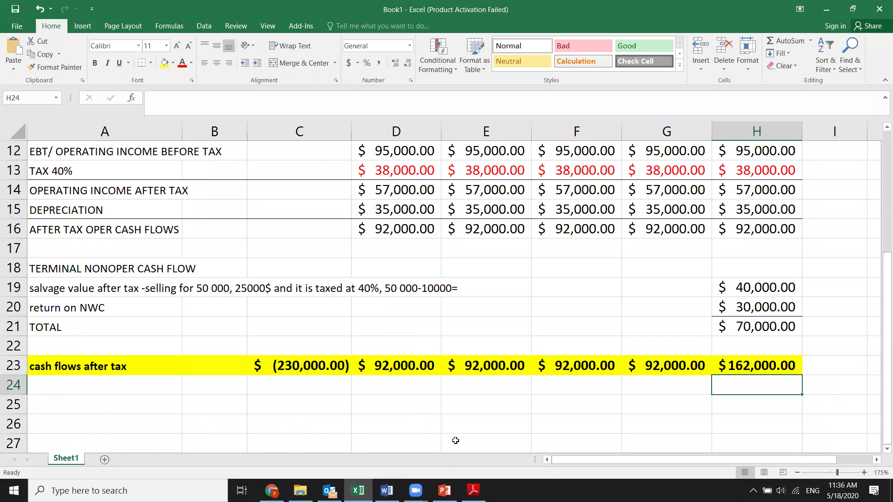
scroll(449, 429, "up", 2)
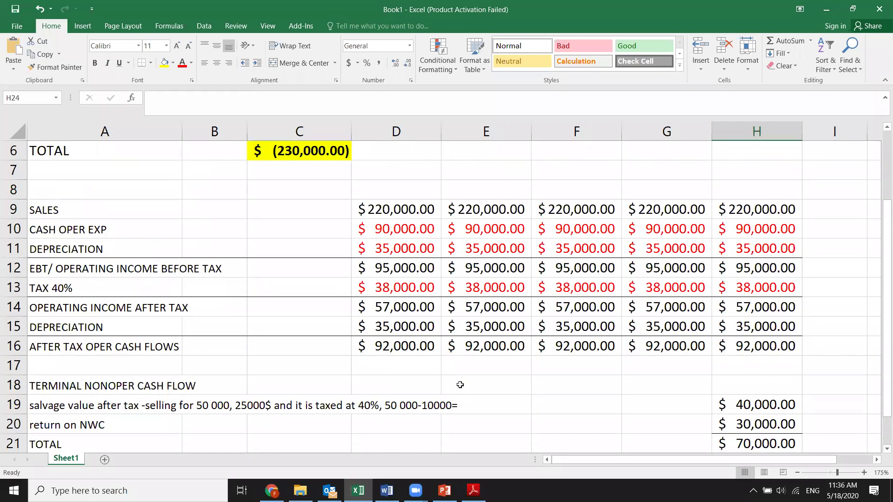
scroll(464, 354, "down", 3)
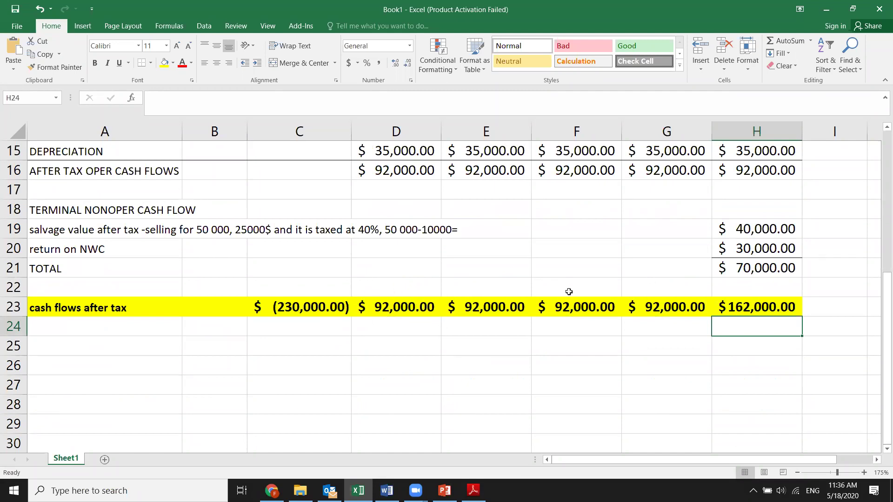
left_click(89, 332)
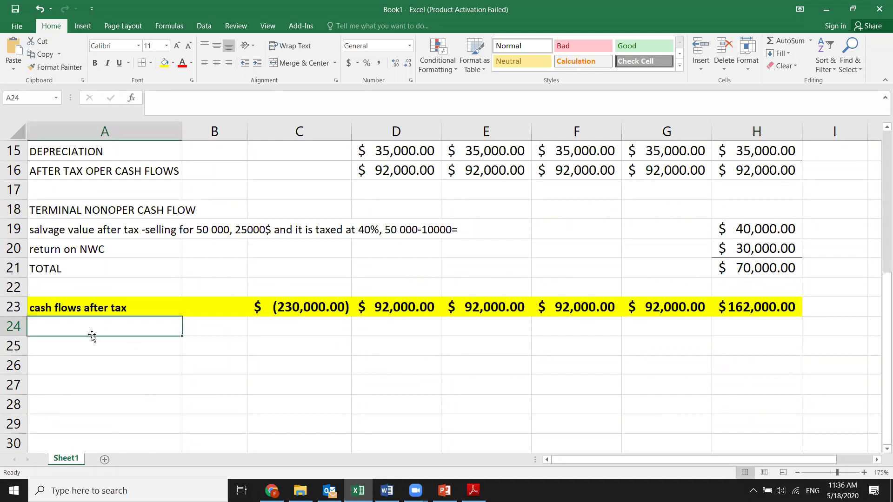
left_click(110, 352)
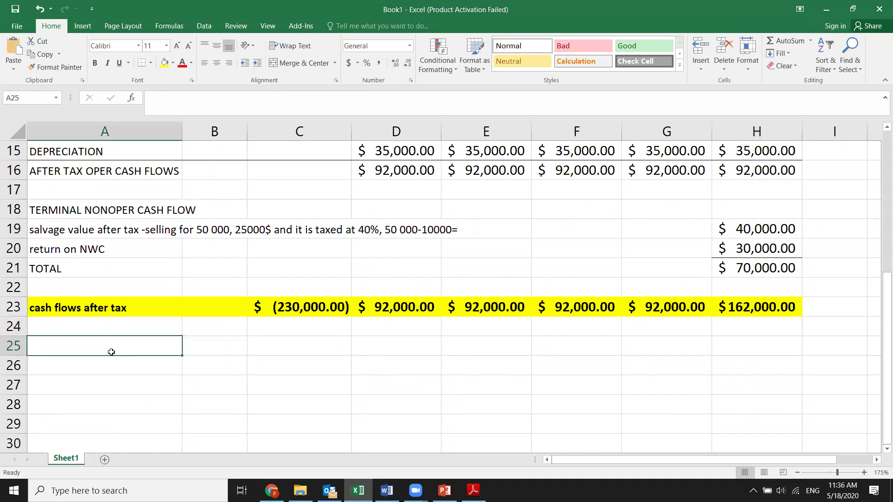
type("NPV")
key("Return")
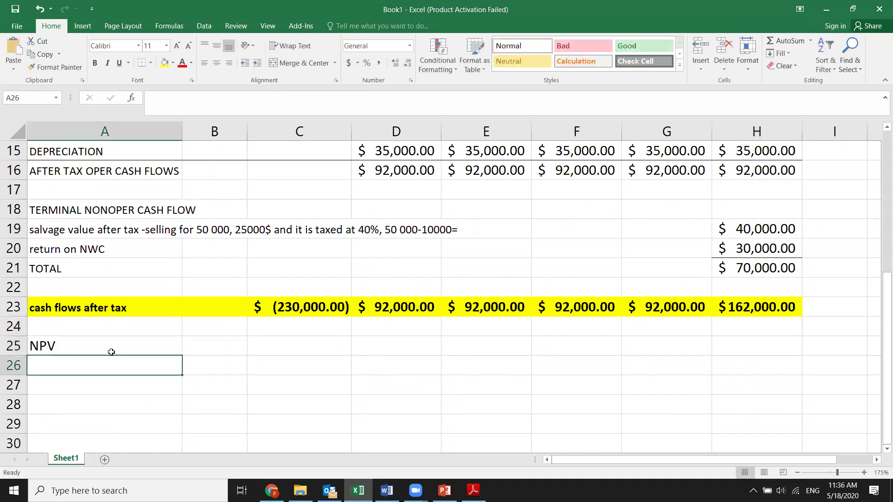
type("IRR")
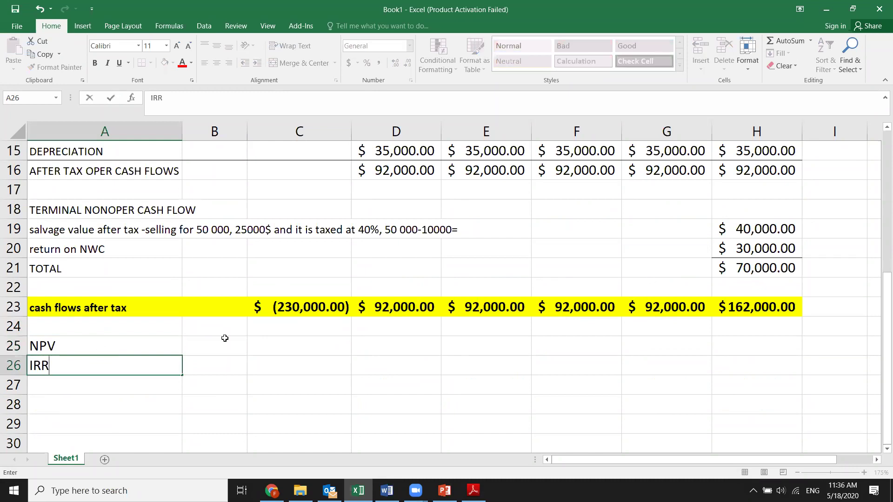
left_click(222, 345)
type("=")
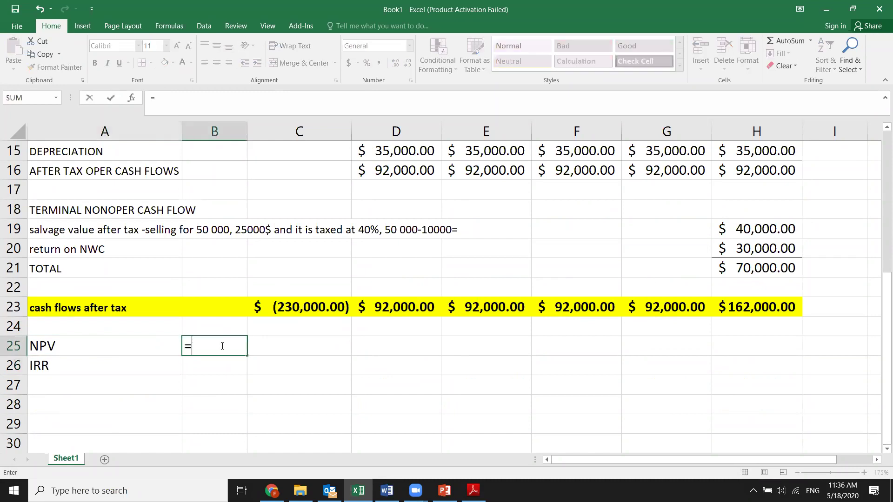
type("npv")
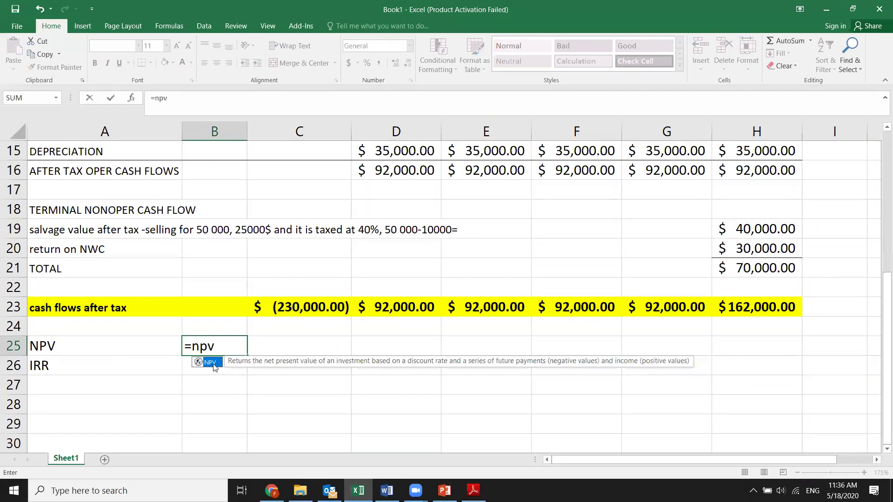
double_click(210, 362)
left_click_drag(375, 308, 770, 314)
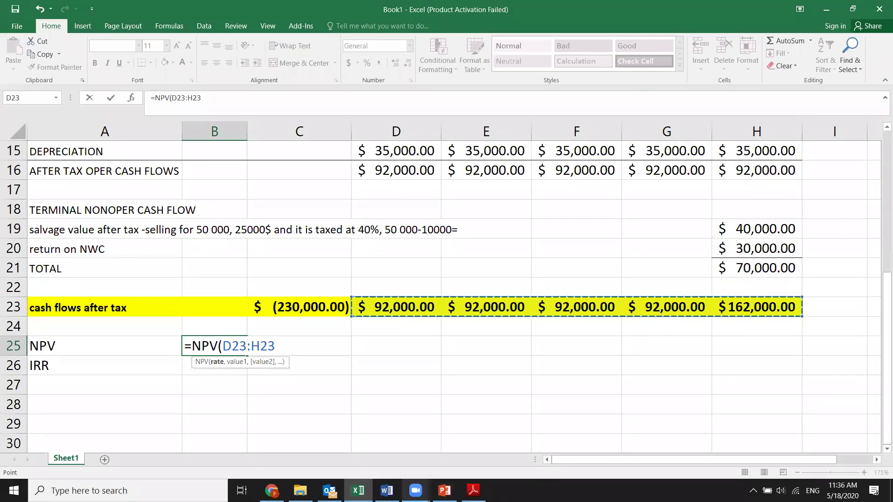
left_click(386, 490)
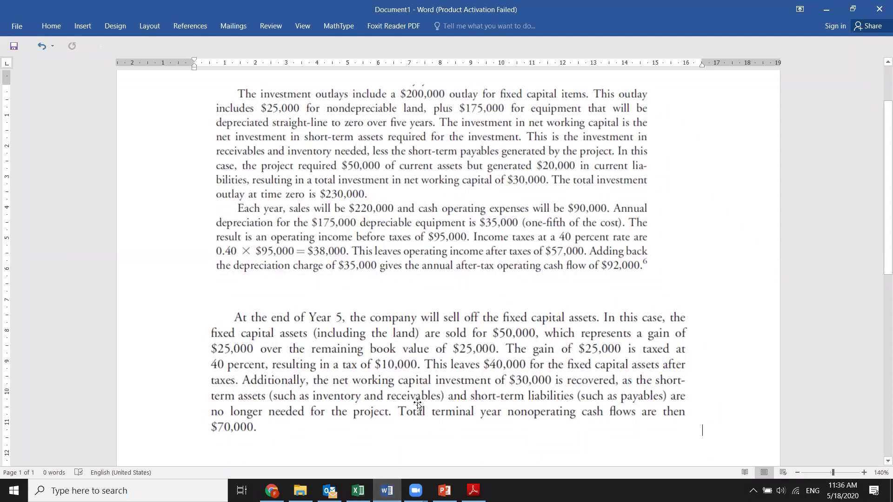
left_click(358, 490)
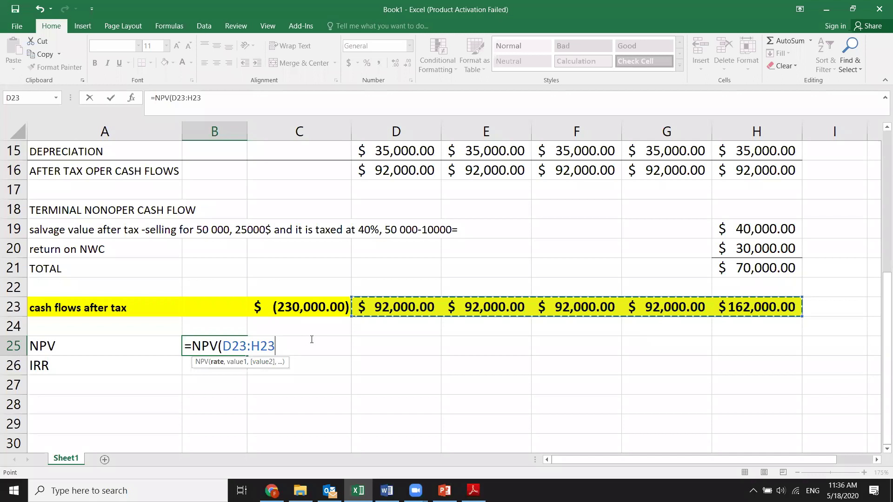
key("BackSpace")
key("BackSpace")
key("BackSpace")
key("BackSpace")
key("BackSpace")
key("BackSpace")
key("BackSpace")
key("BackSpace")
key("BackSpace")
key("BackSpace")
key("BackSpace")
key("BackSpace")
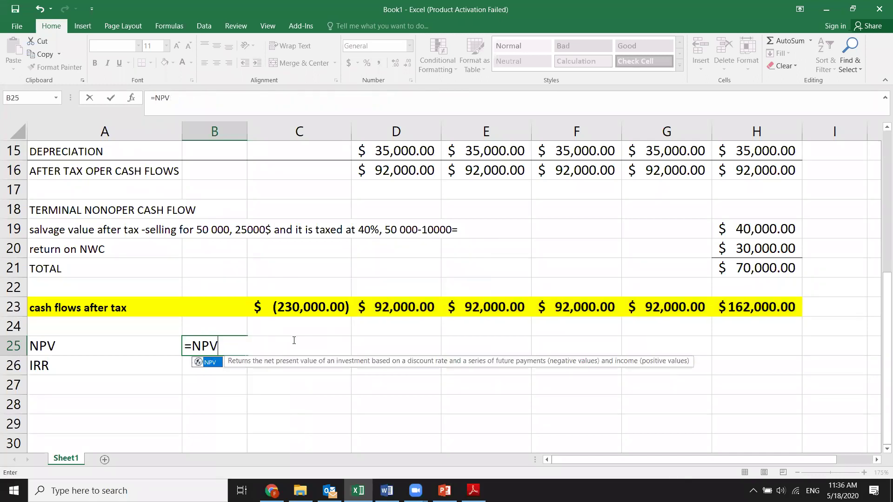
- Add the label "required rate 8%" in A24 above the NPV label
left_click(42, 329)
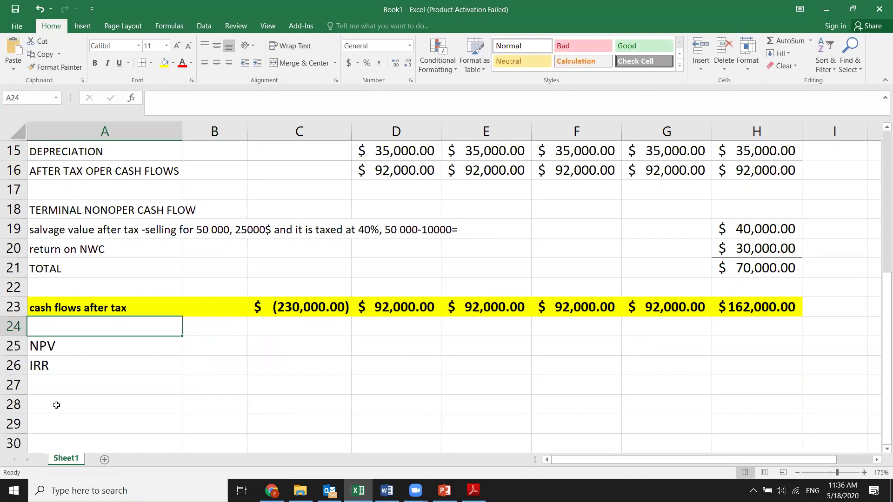
type("re")
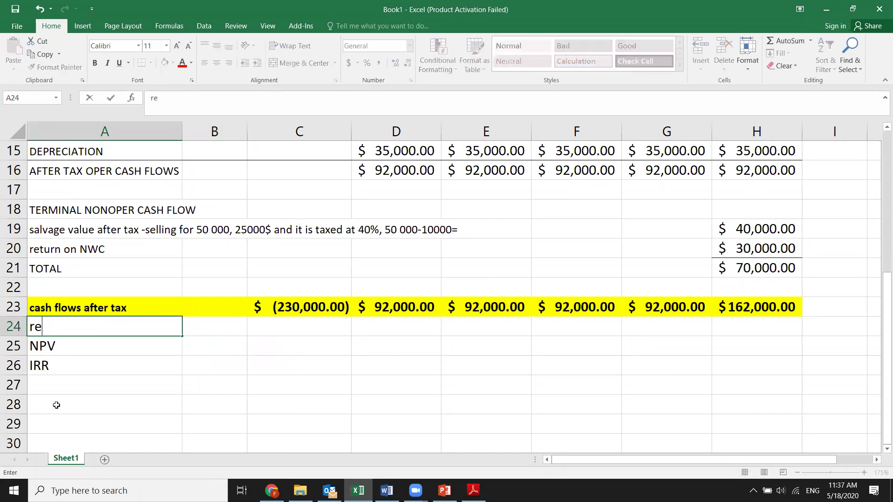
type("quired rate")
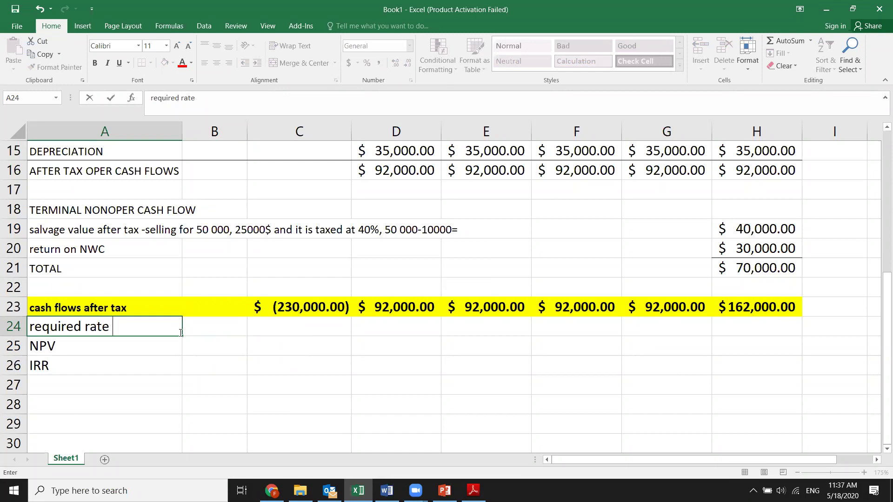
type(" 8%")
left_click(145, 373)
- Calculate the project's net present value at the 8% required rate in B25 with the formula =NPV(0.08,D23:H23)+C23
left_click(208, 351)
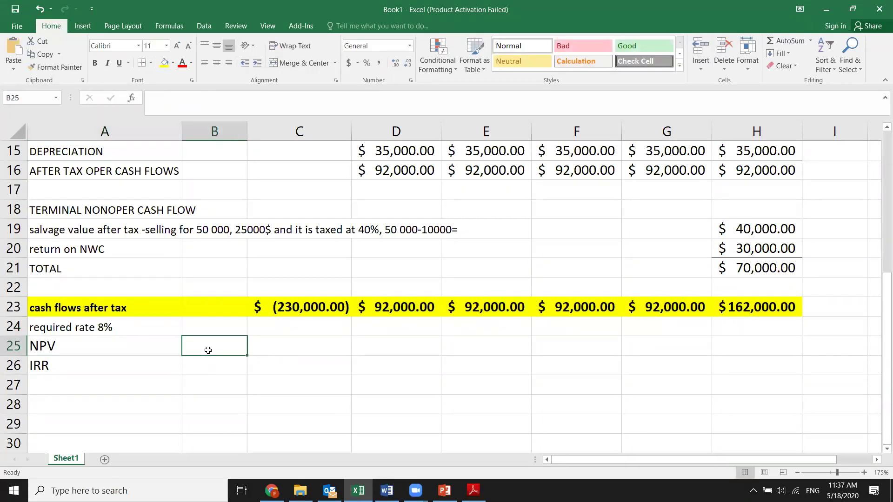
type("=")
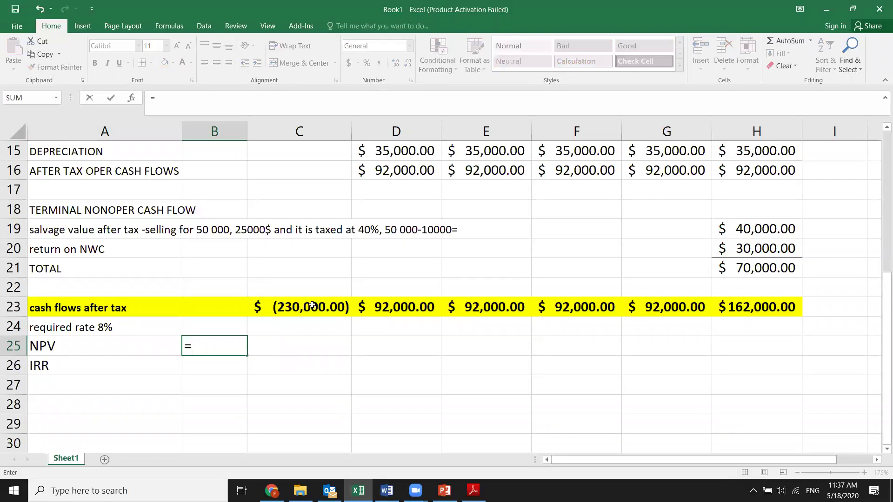
left_click_drag(394, 304, 502, 307)
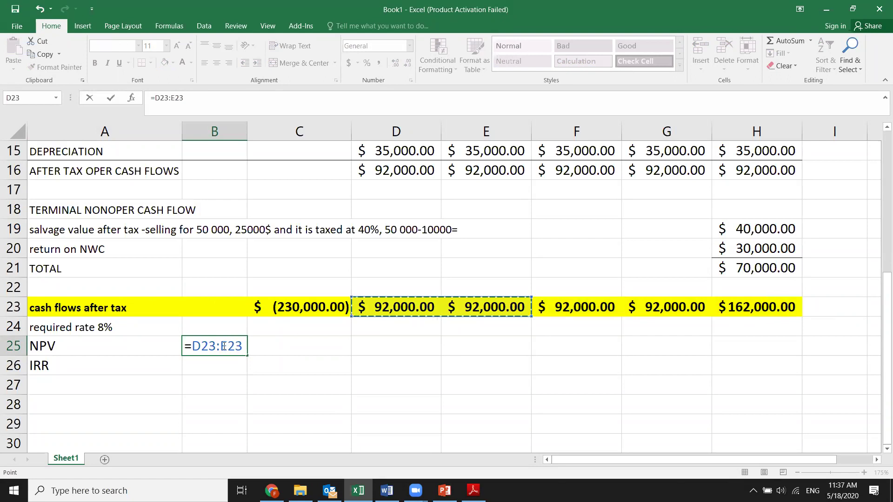
key("BackSpace")
key("BackSpace")
key("BackSpace")
key("BackSpace")
key("BackSpace")
key("BackSpace")
key("BackSpace")
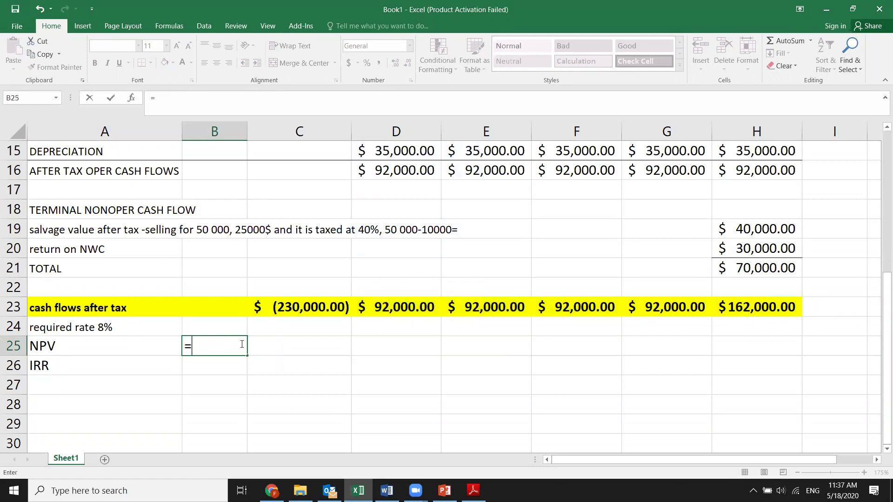
type("npv(")
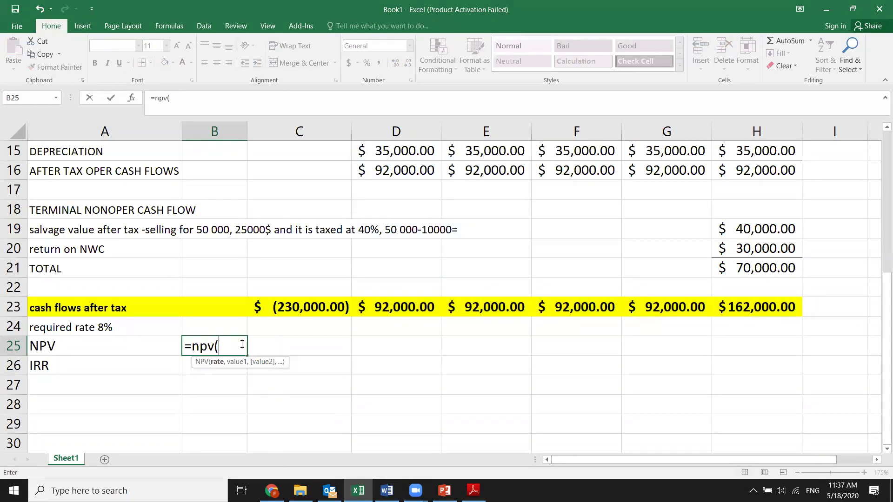
left_click_drag(399, 303, 427, 302)
key("BackSpace")
key("BackSpace")
key("BackSpace")
type("0.08,")
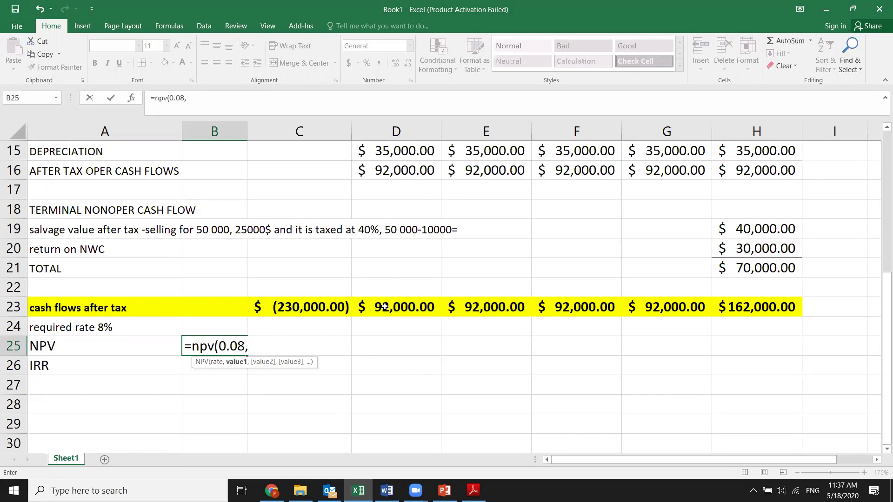
left_click_drag(380, 306, 763, 305)
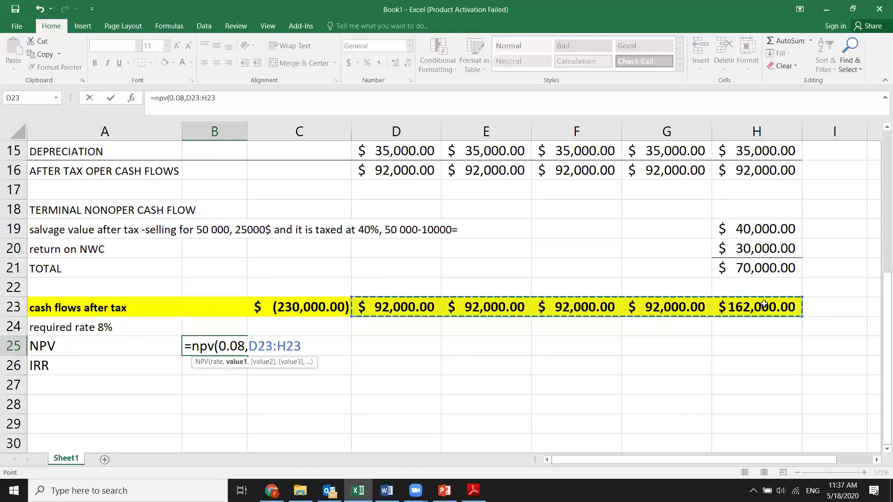
type(")+")
left_click(332, 310)
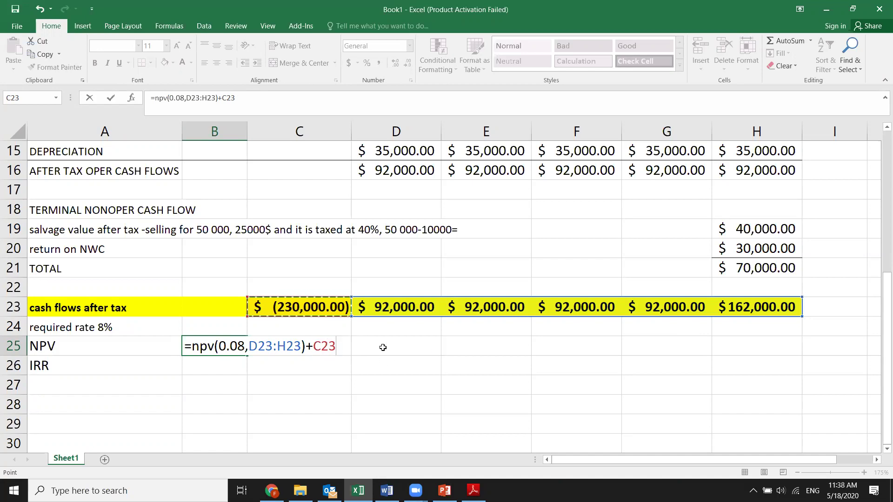
left_click(307, 346)
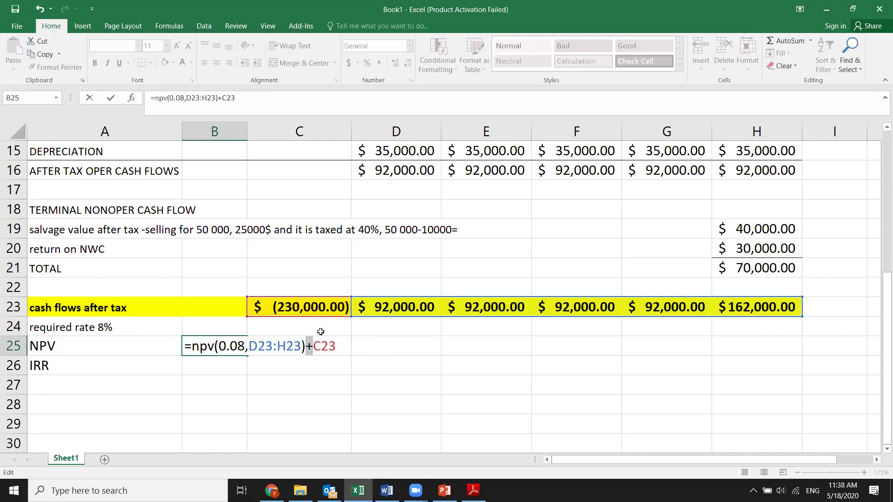
left_click(343, 344)
key("Return")
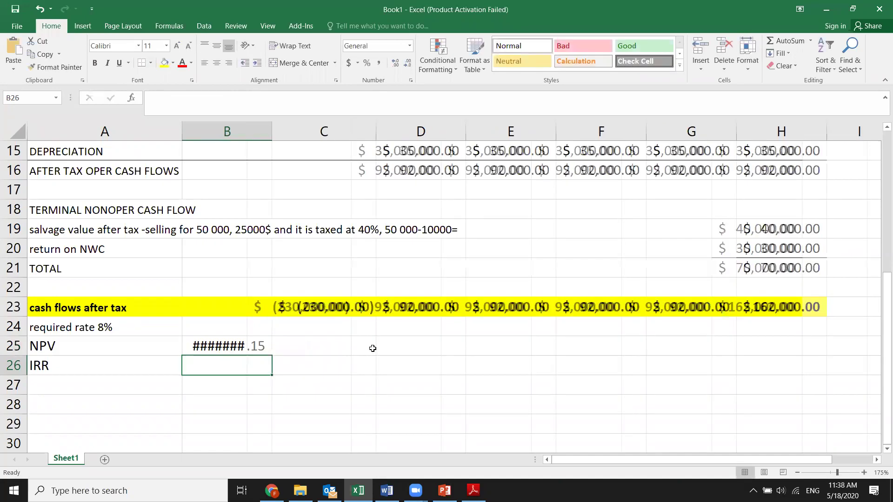
left_click(251, 346)
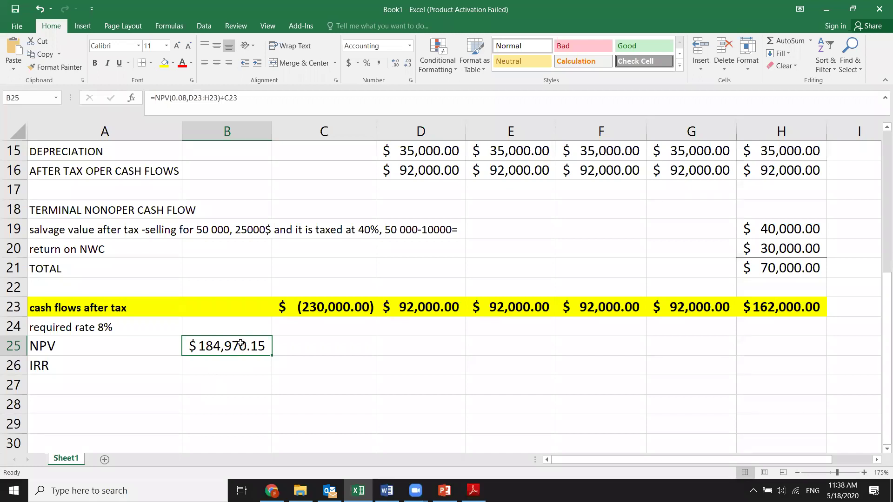
- Calculate the internal rate of return in B26 with the formula =IRR(C23:H23)
left_click(209, 362)
type("=")
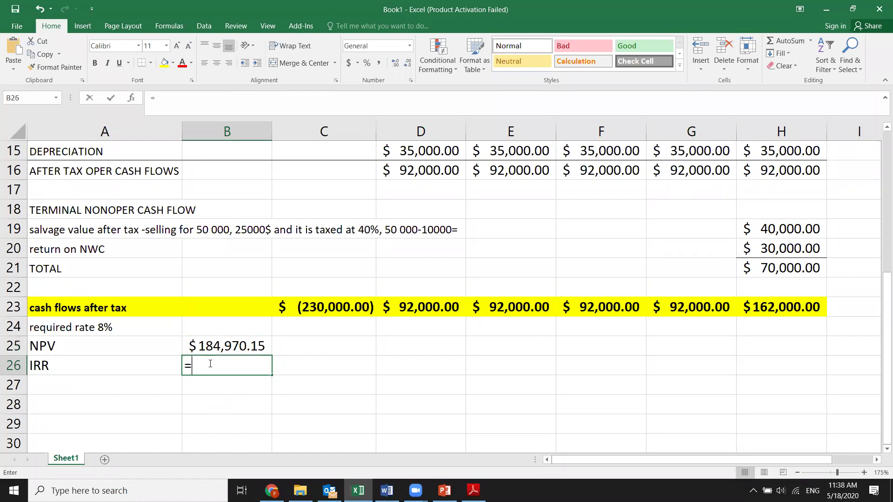
type("irr")
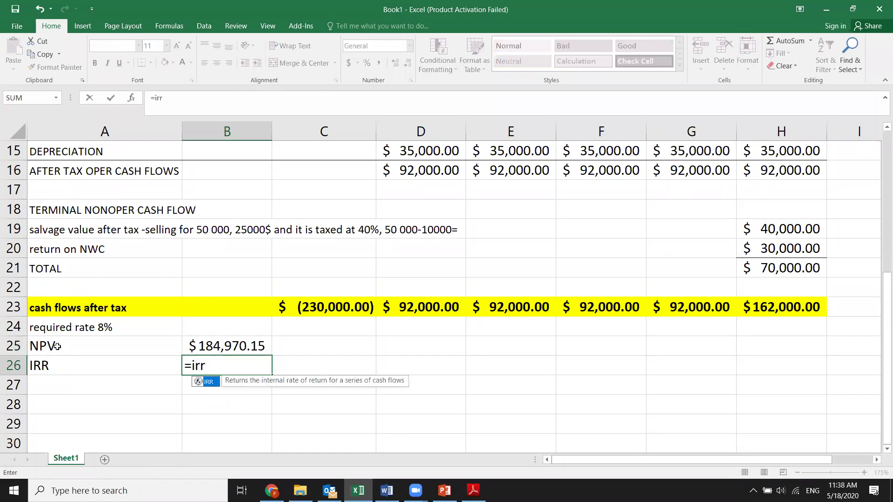
double_click(210, 383)
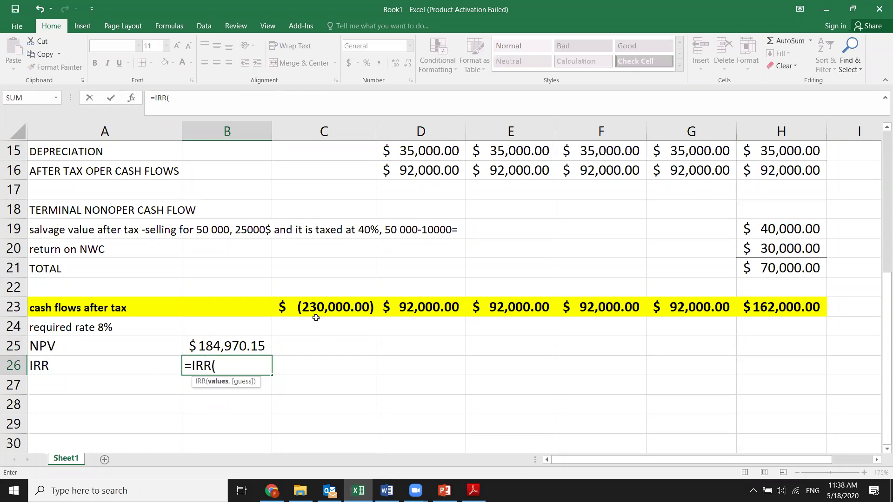
left_click_drag(302, 308, 789, 304)
type(")")
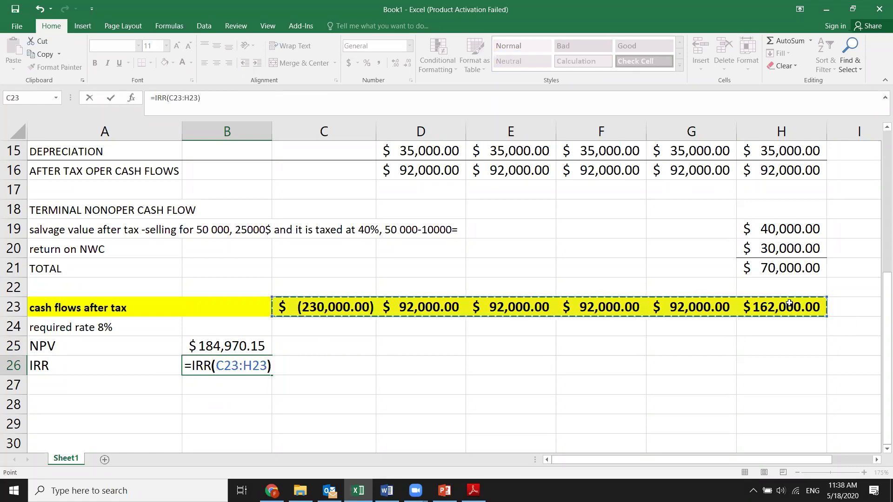
key("Return")
- Format the IRR percentage in B26 to show three decimal places
left_click(233, 368)
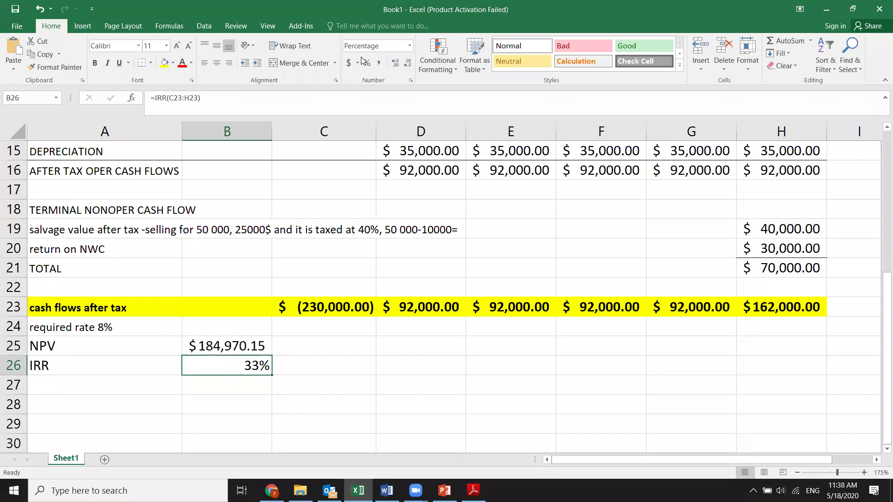
left_click(394, 65)
left_click(394, 64)
left_click(394, 64)
left_click(232, 345)
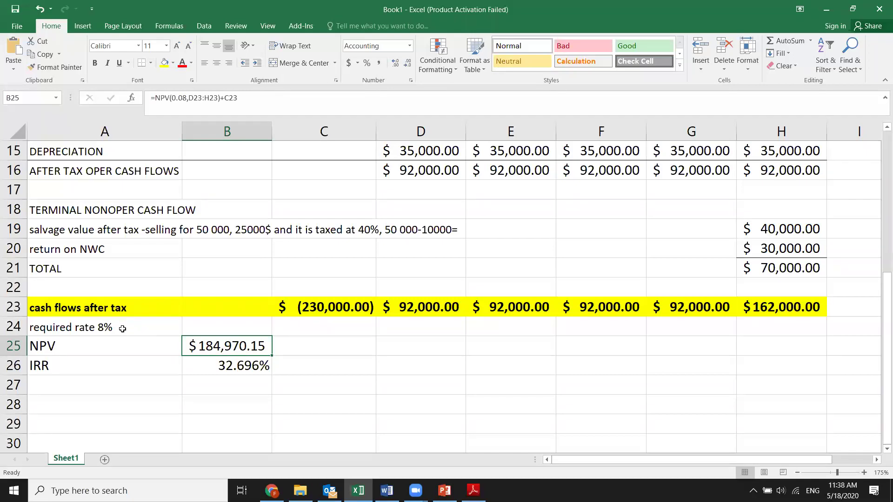
left_click(224, 378)
left_click(79, 384)
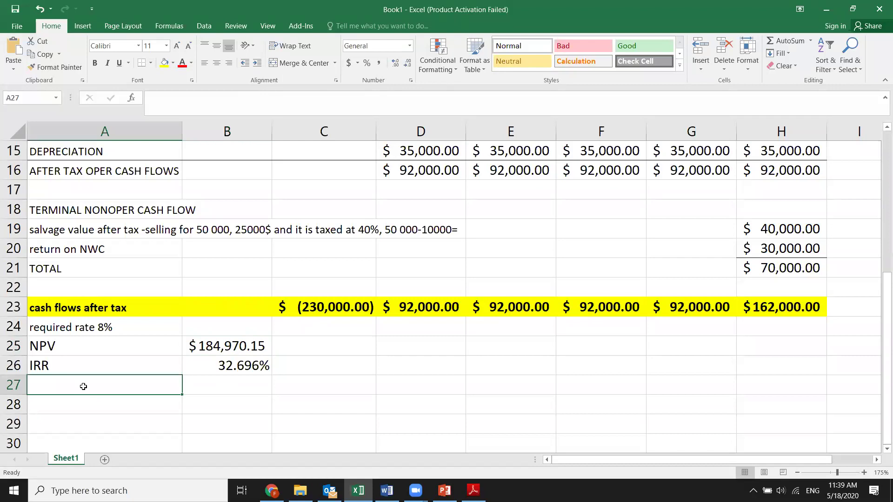
left_click(308, 366)
- Calculate the net present value at the IRR in C25 with the formula =NPV(B26,D23:H23)+C23
left_click(323, 349)
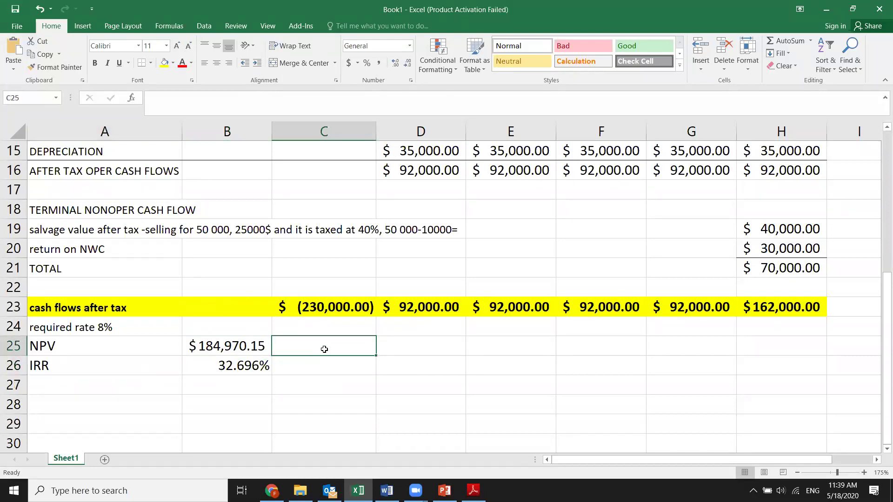
type("=")
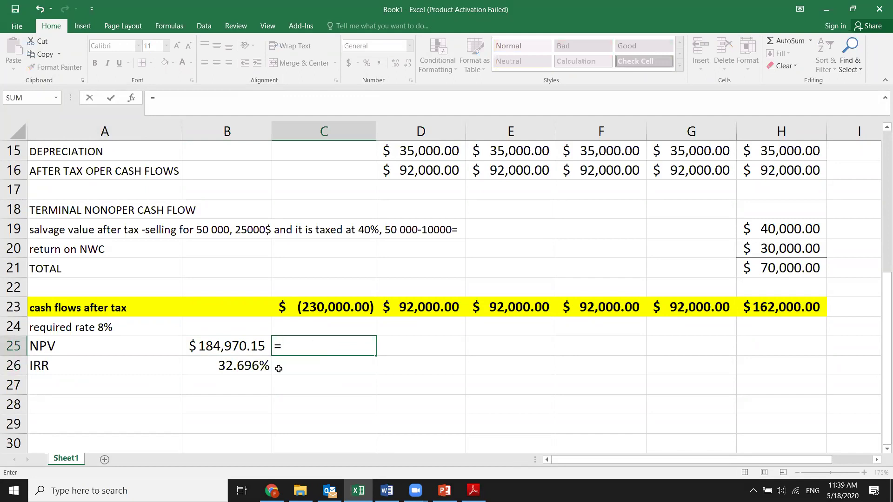
type("n")
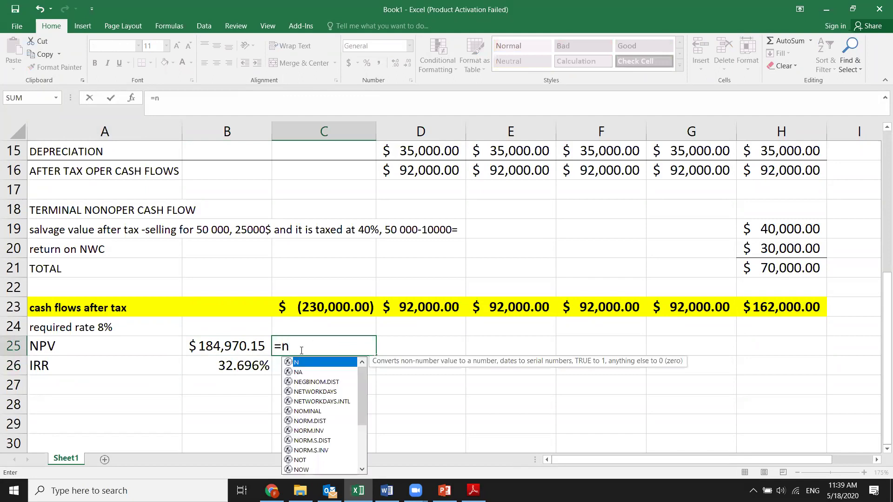
key("BackSpace")
type("npv")
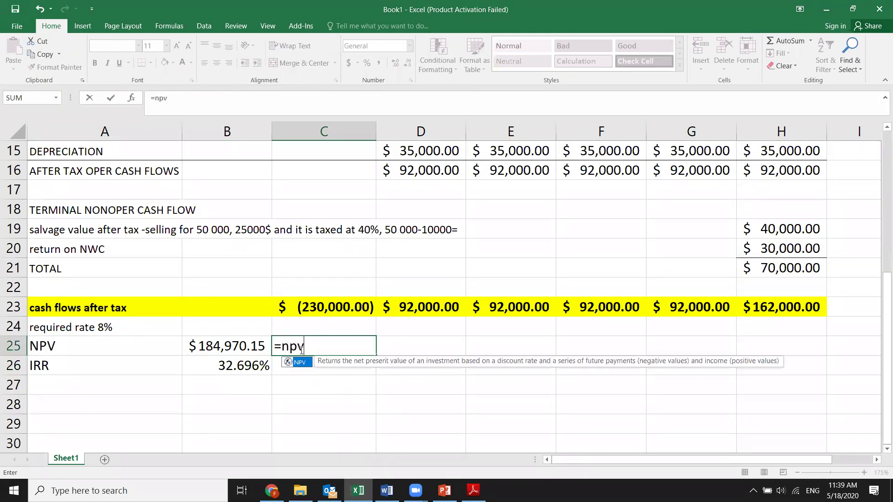
type("(")
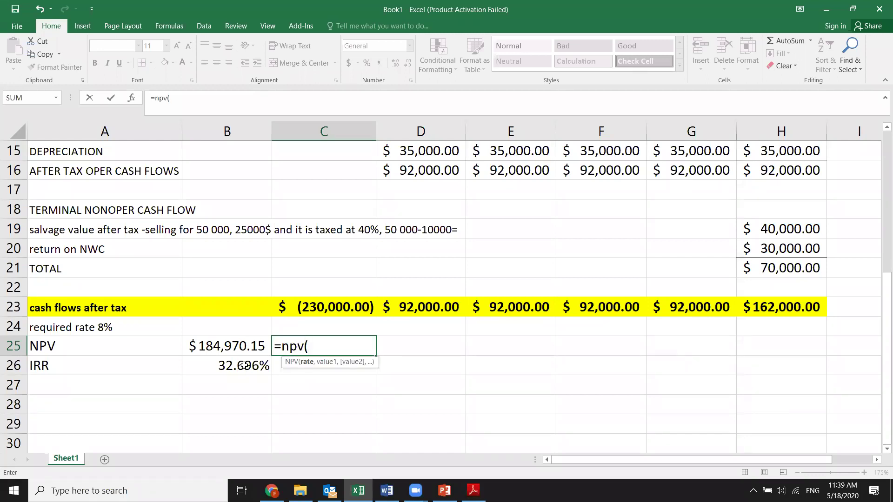
left_click(244, 365)
type(",")
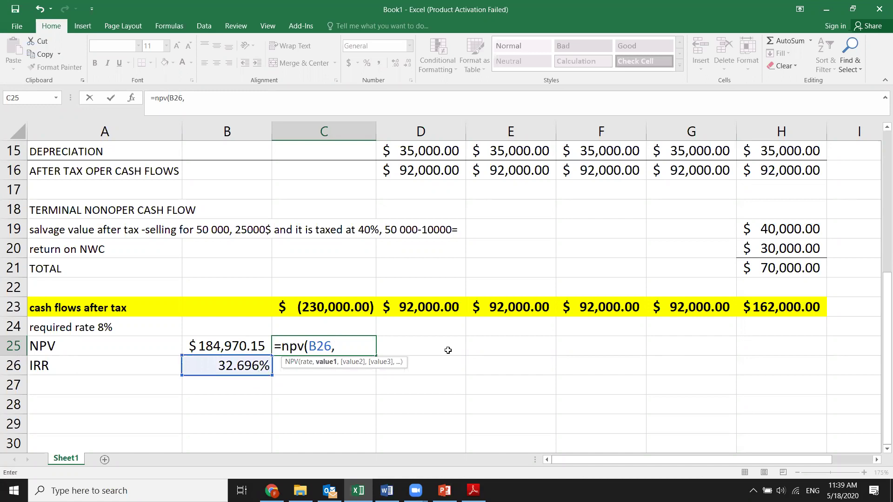
left_click_drag(395, 308, 770, 310)
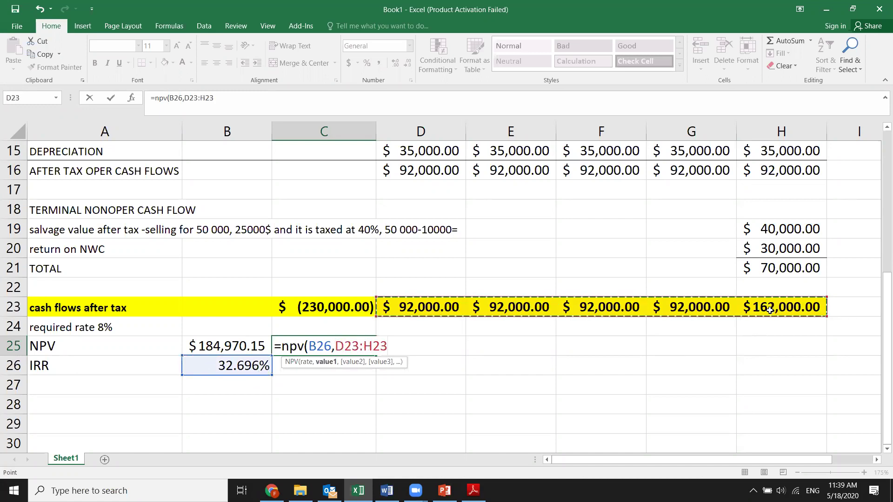
type(")+")
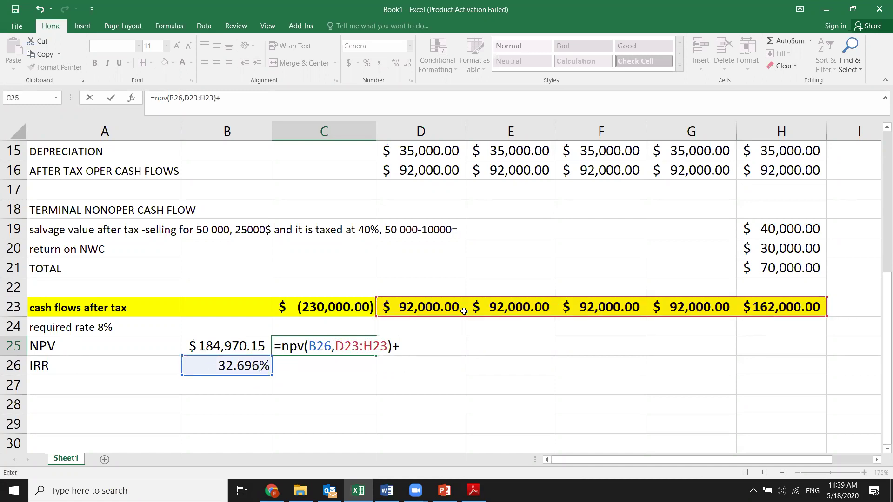
left_click(351, 303)
key("Return")
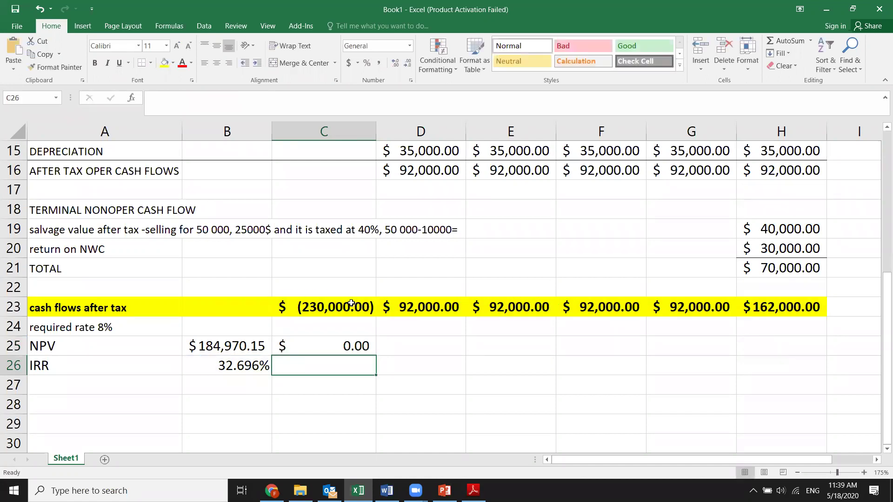
- Highlight the two NPV results in B25:C25 with yellow fill and make them bold
left_click(298, 341)
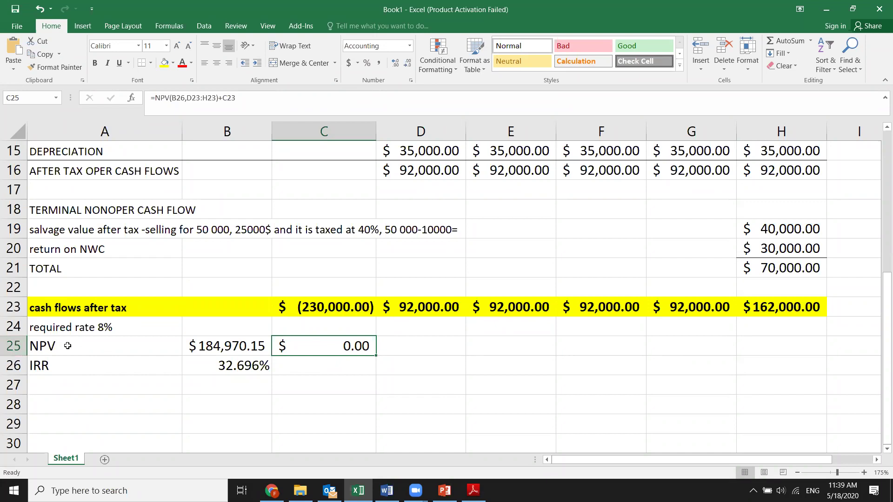
left_click_drag(218, 344, 291, 345)
left_click(164, 62)
left_click(95, 63)
left_click(289, 372)
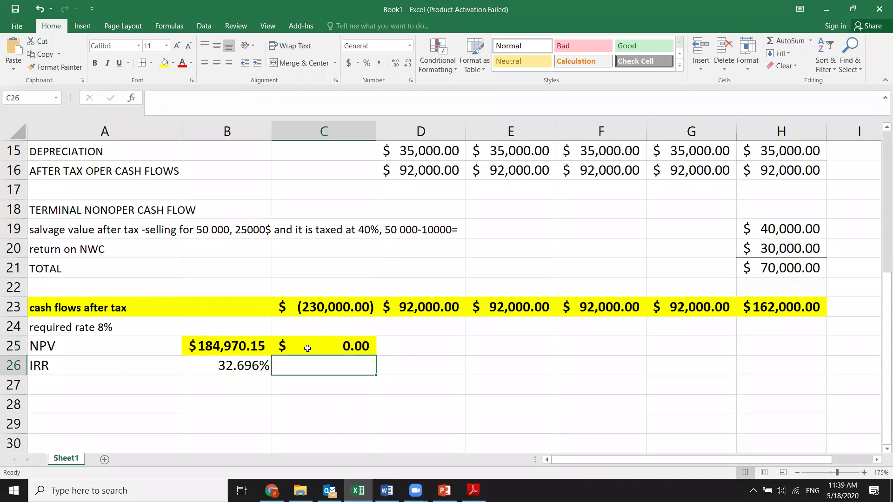
- Move the NPV-at-IRR result from C25 to B27 and label it "NPV with IRR" in A27
left_click(308, 348)
left_click_drag(308, 355, 230, 389)
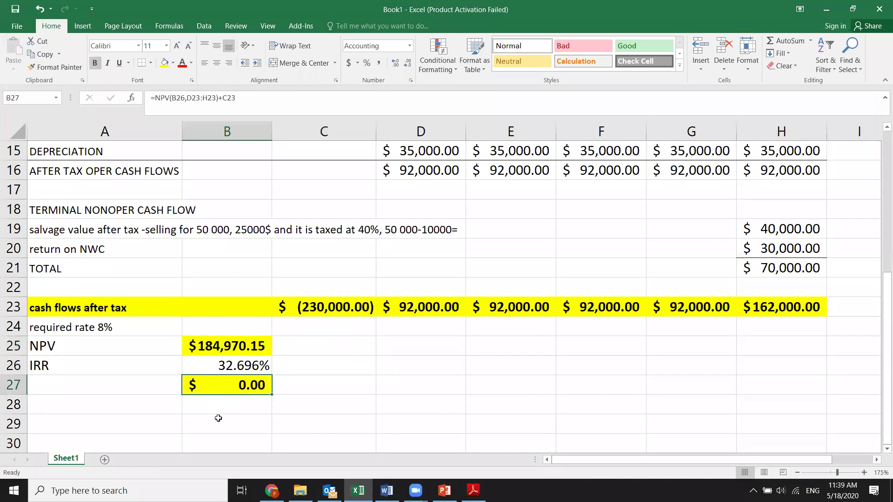
left_click(118, 386)
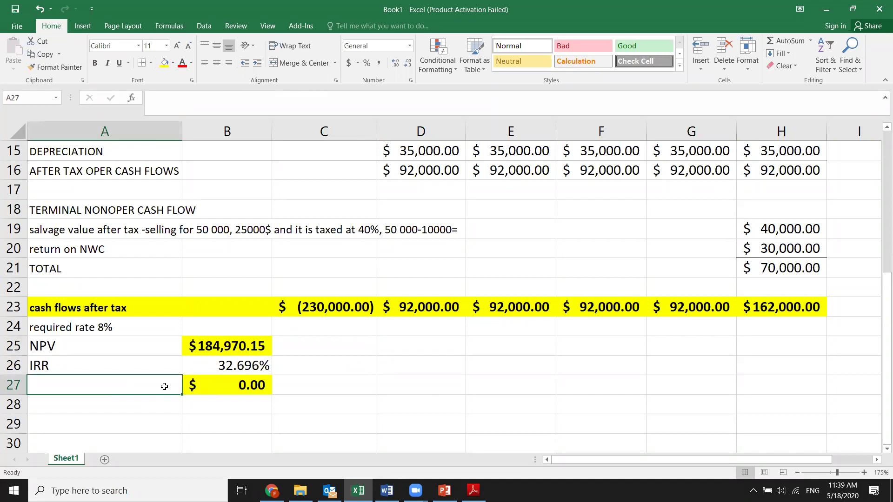
type("NPV W")
key("BackSpace")
key("BackSpace")
type("with ")
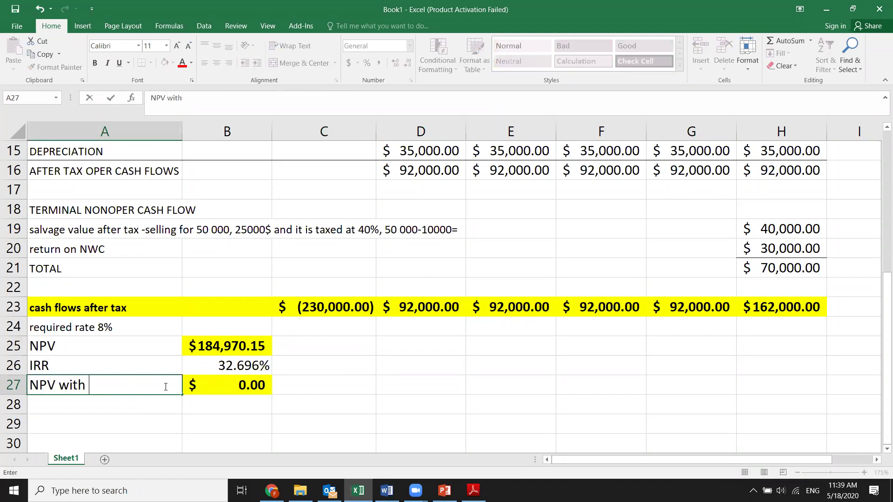
type("IRR")
left_click(138, 431)
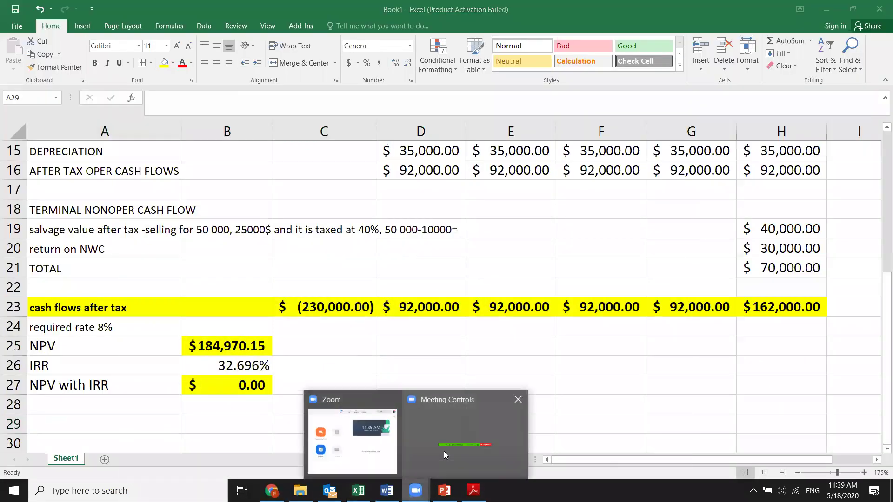
left_click(443, 451)
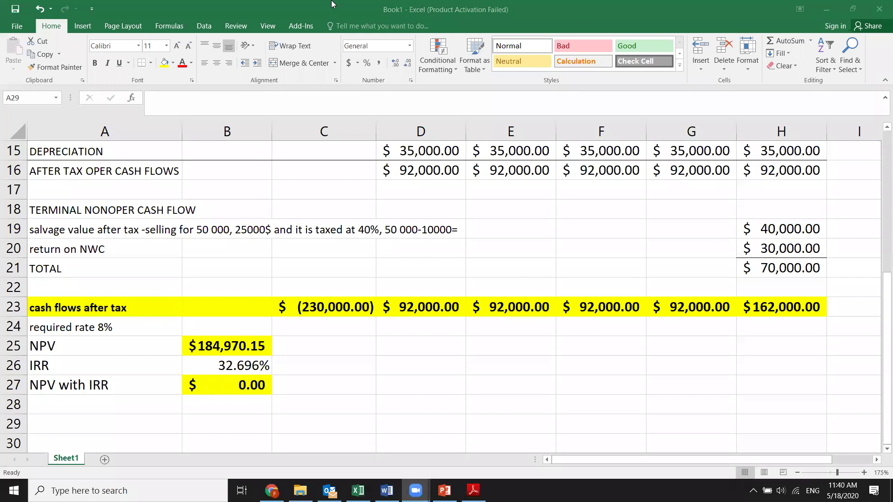
left_click(354, 386)
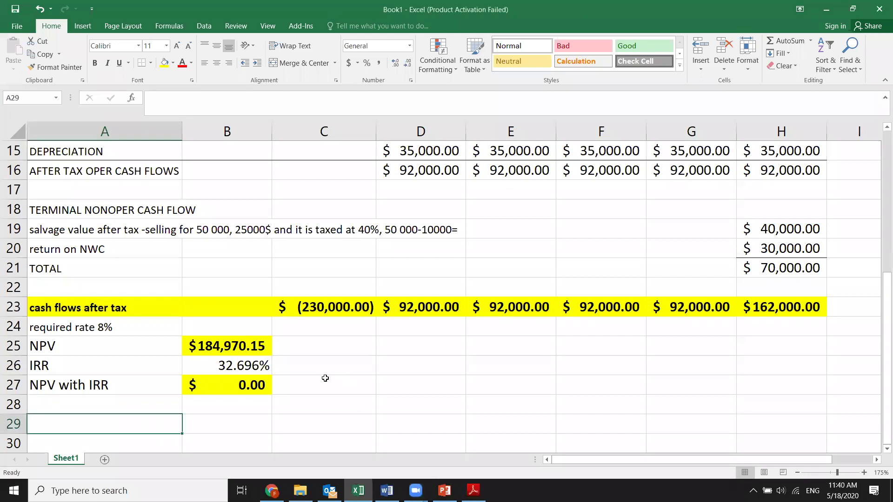
left_click(303, 385)
- Review the cash flow table from the investment outlays and operating cash flows down to the NPV and IRR results
scroll(354, 349, "up", 5)
scroll(285, 235, "down", 5)
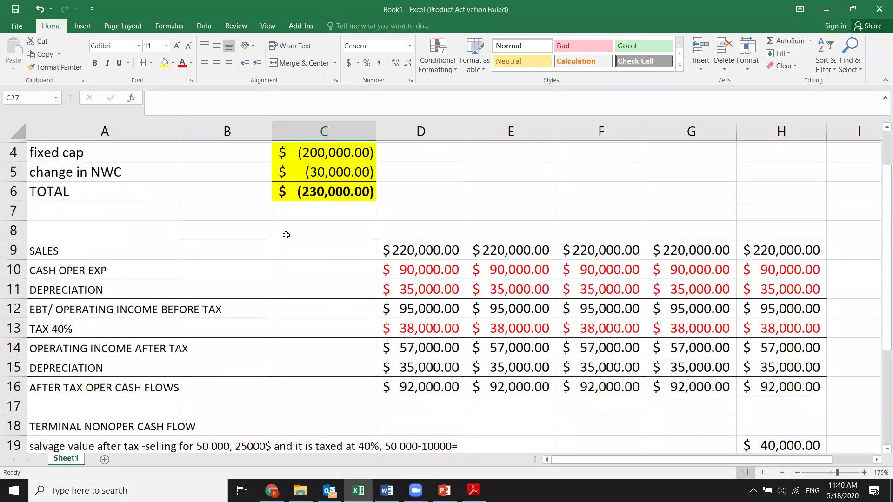
scroll(289, 237, "up", 3)
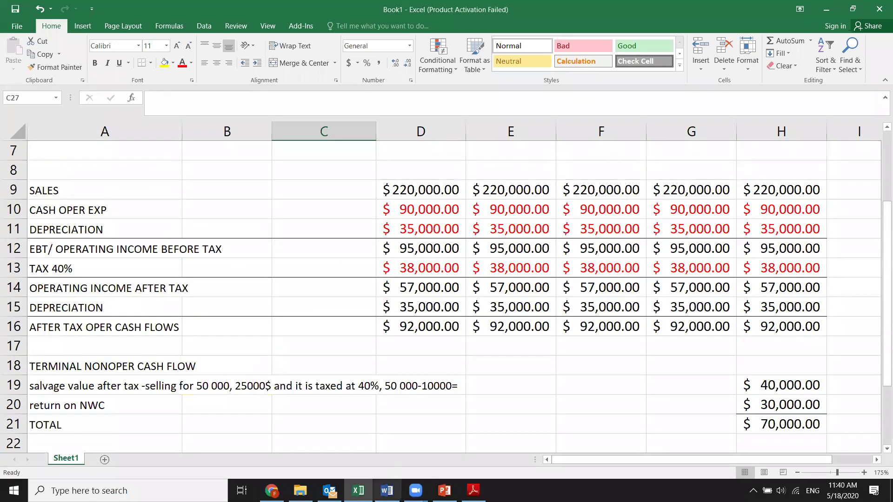
left_click(444, 490)
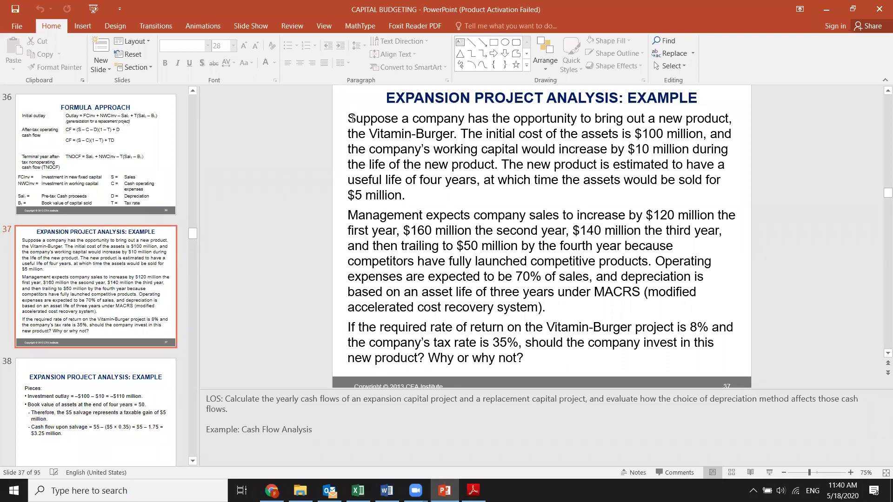
left_click(358, 490)
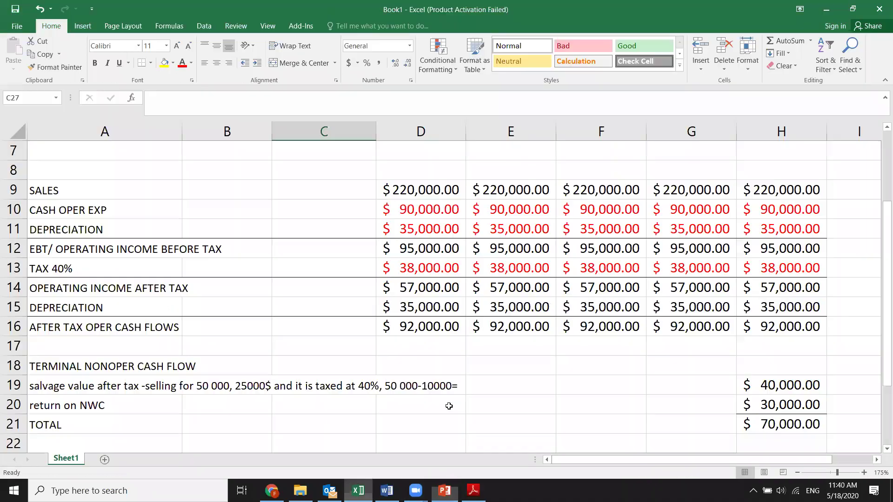
scroll(259, 343, "down", 4)
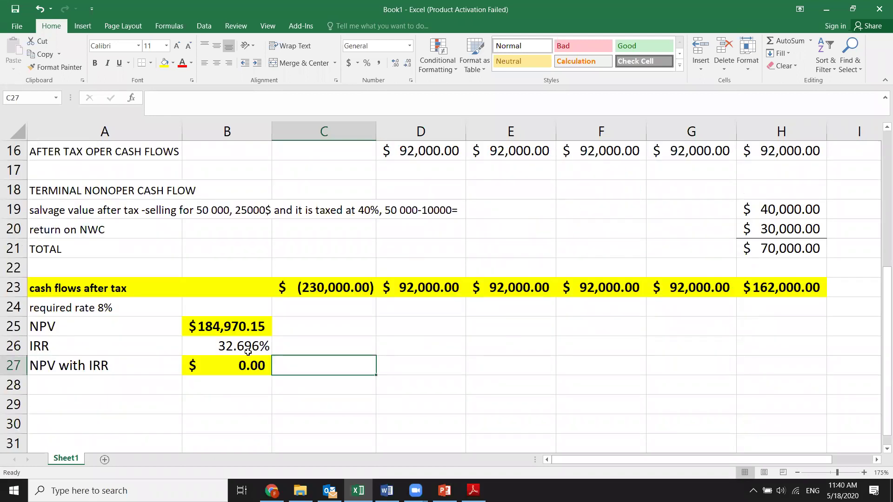
left_click_drag(78, 265, 217, 280)
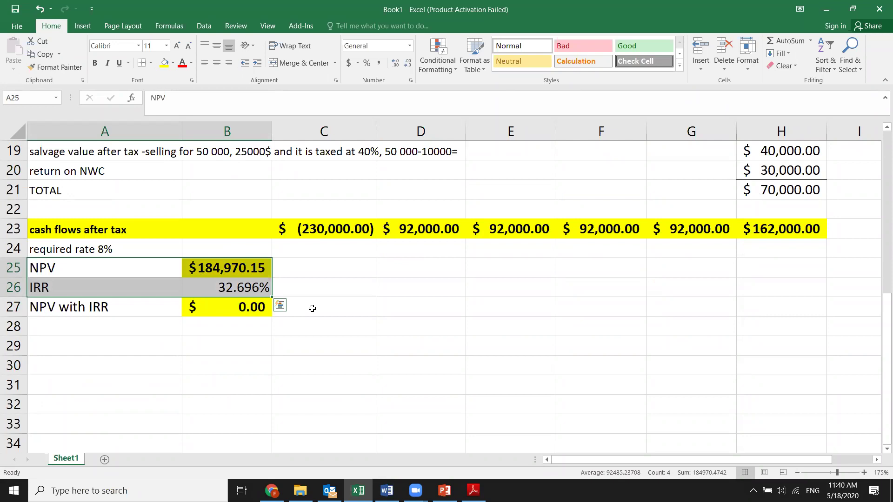
scroll(341, 341, "up", 4)
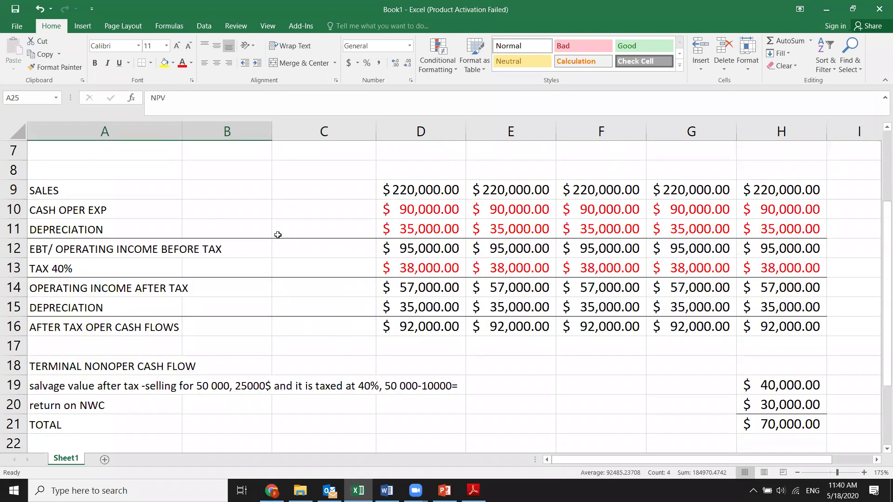
scroll(277, 235, "up", 2)
scroll(279, 237, "down", 7)
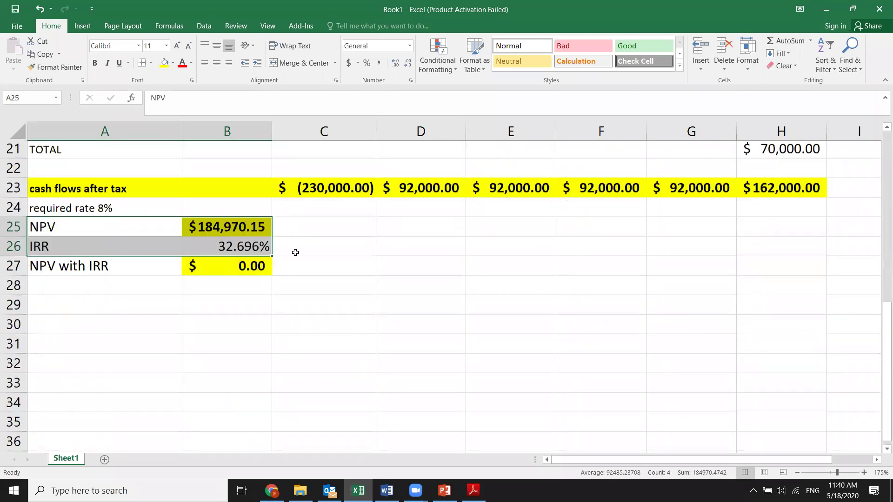
scroll(283, 272, "down", 1)
scroll(283, 326, "up", 2)
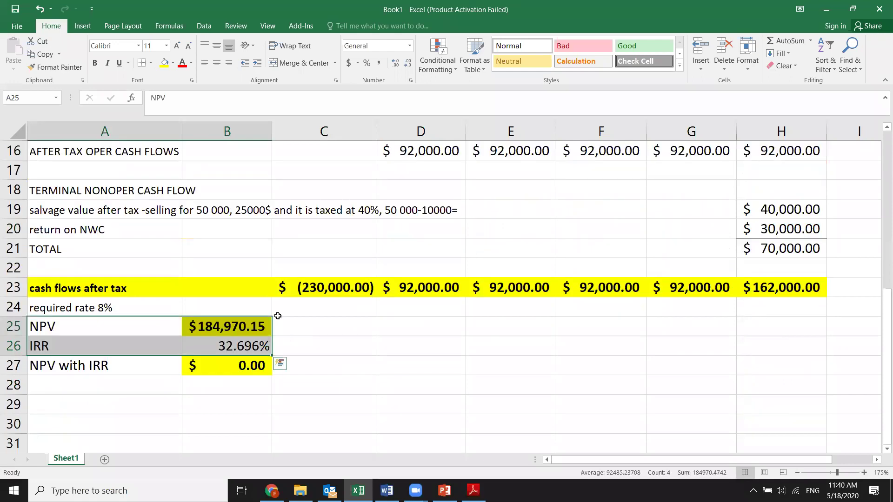
scroll(241, 269, "up", 2)
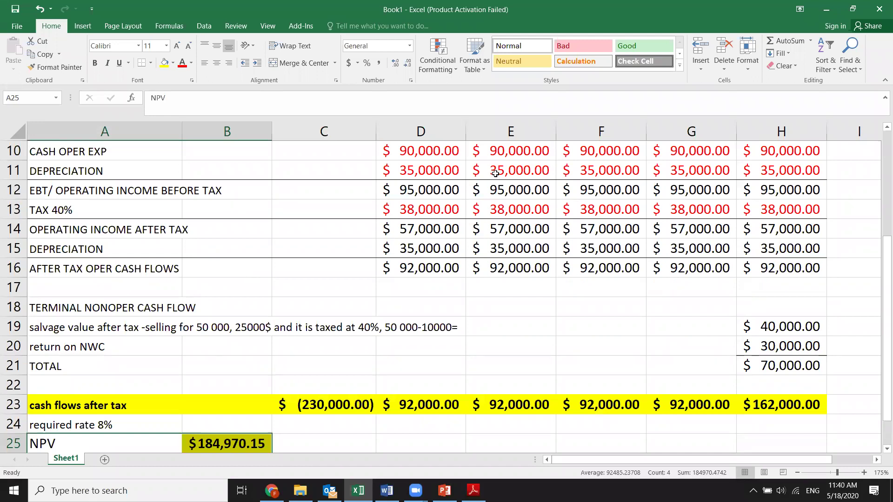
- Switch to the CAPITAL BUDGETING presentation in PowerPoint and open slide 3 on the categories of capital budgeting projects
left_click(445, 490)
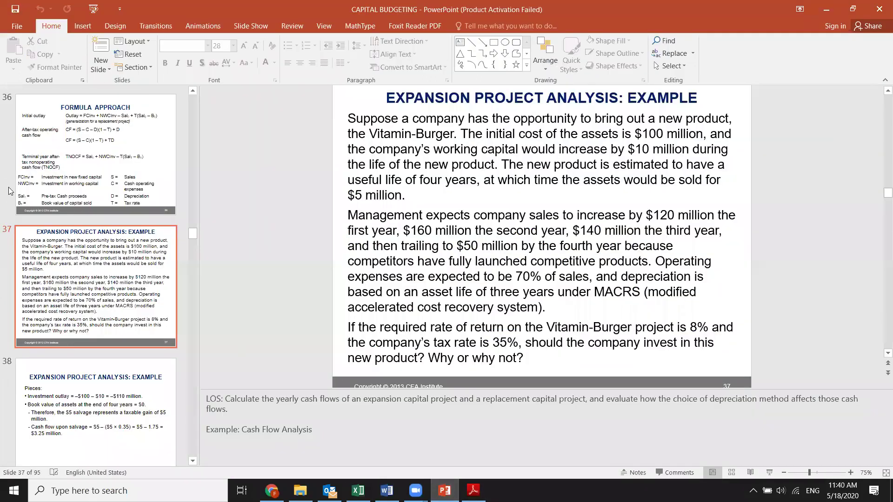
scroll(197, 154, "up", 5)
scroll(198, 121, "up", 12)
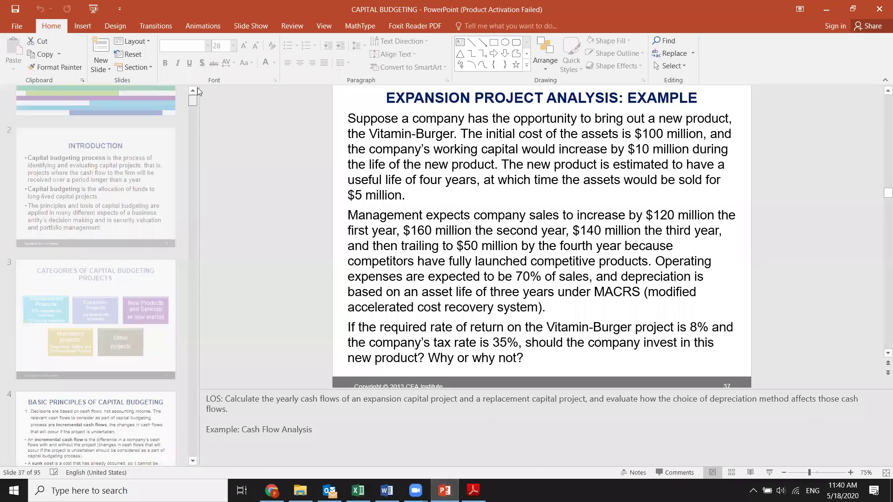
left_click(94, 330)
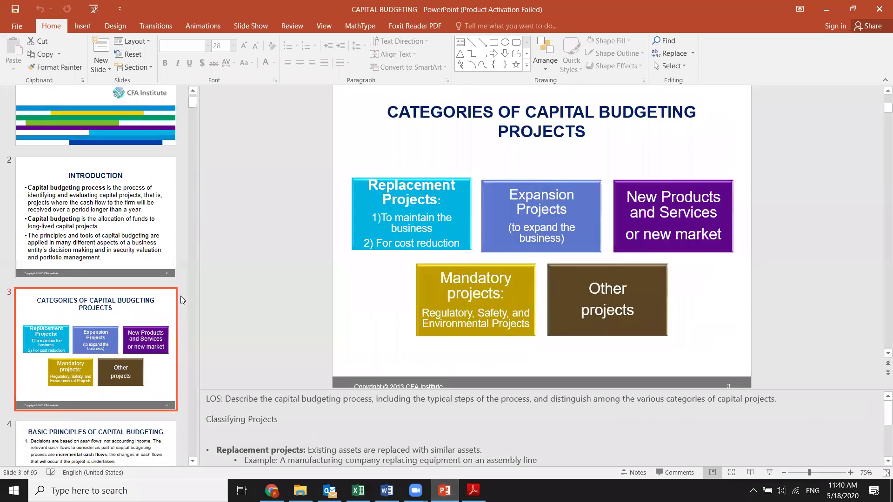
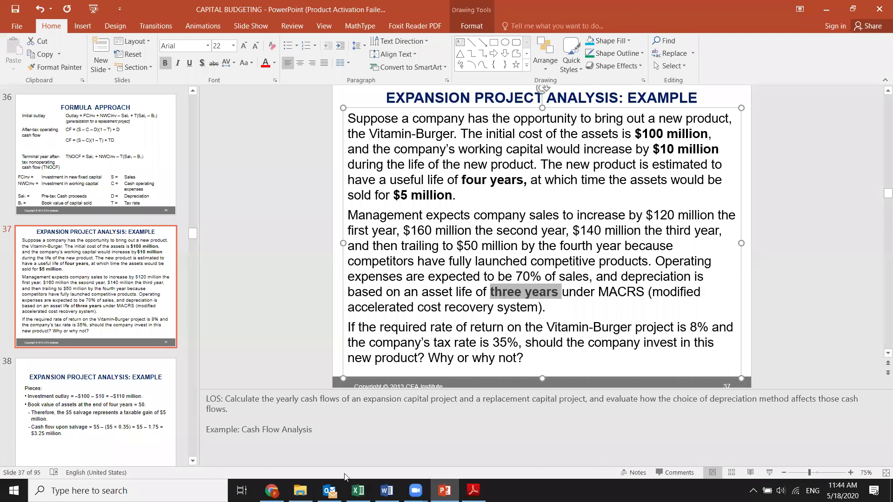
- Switch to the Excel workbook and copy the whole capital budgeting table A1:H27 from Sheet1
left_click(357, 490)
scroll(199, 204, "down", 3)
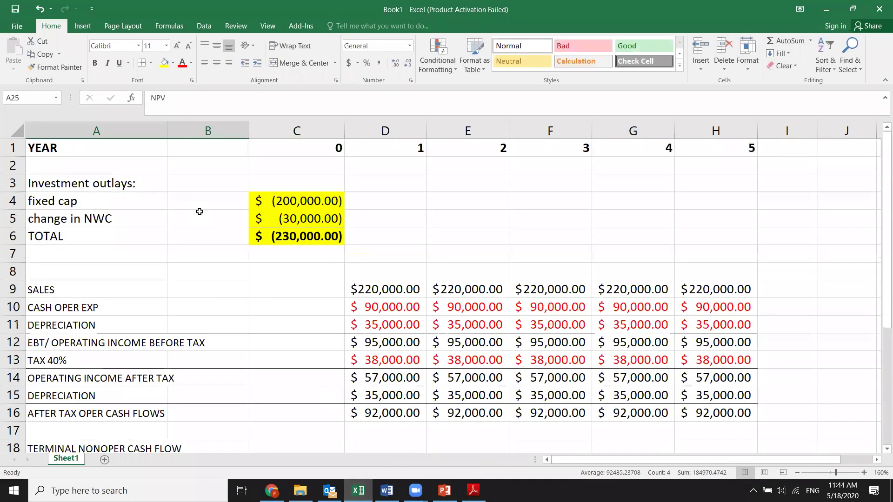
scroll(200, 269, "down", 2)
scroll(201, 270, "up", 2)
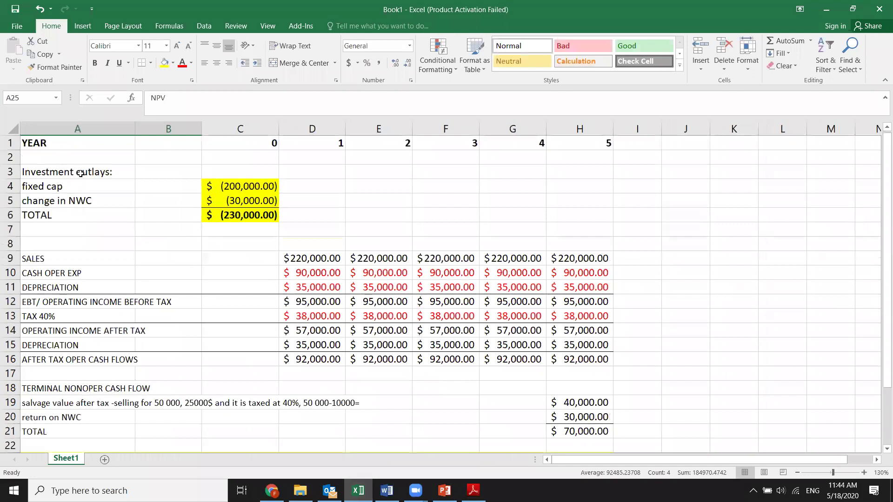
left_click_drag(38, 139, 46, 158)
left_click_drag(287, 323, 567, 424)
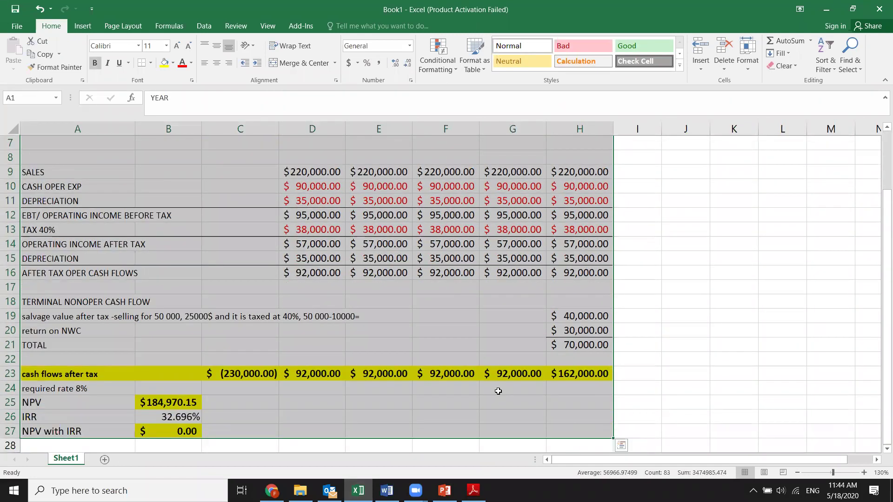
key("ctrl+c")
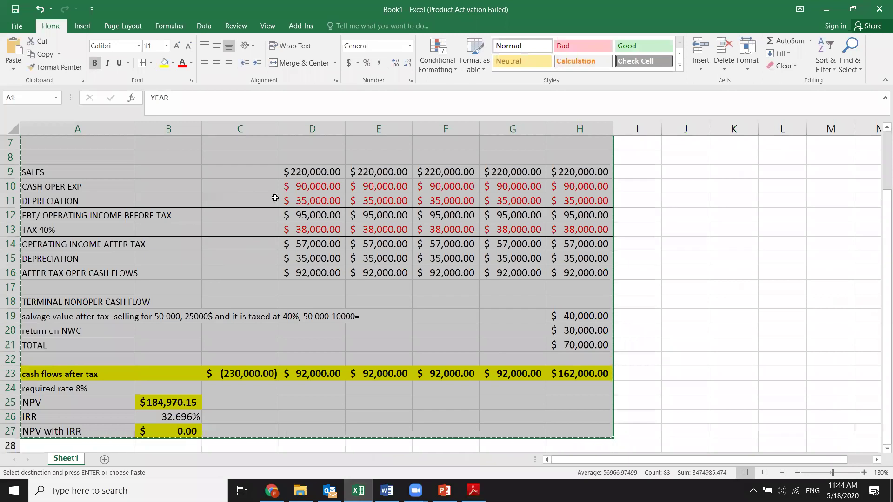
- Add a new worksheet and paste the copied table with its formatting starting at A1
left_click(105, 459)
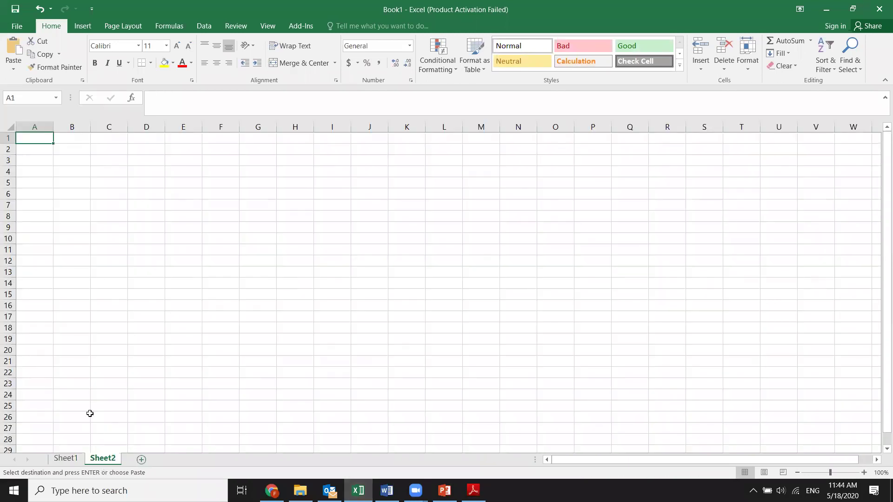
right_click(43, 137)
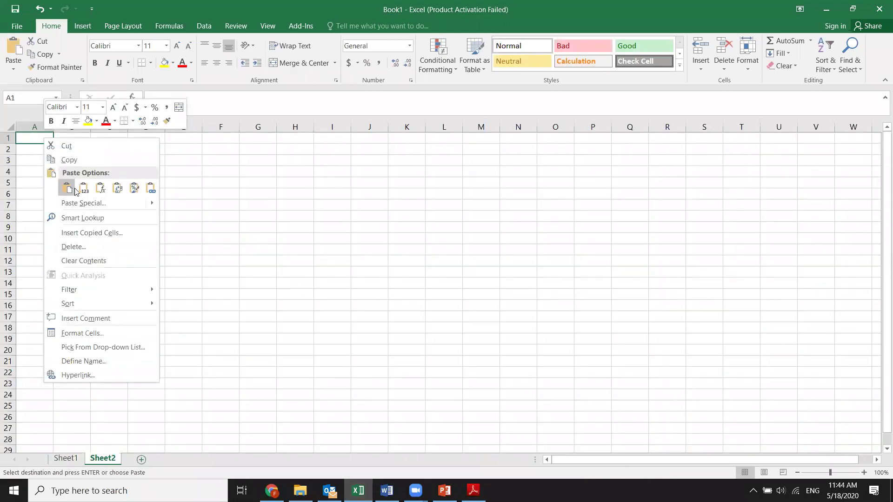
left_click(68, 187)
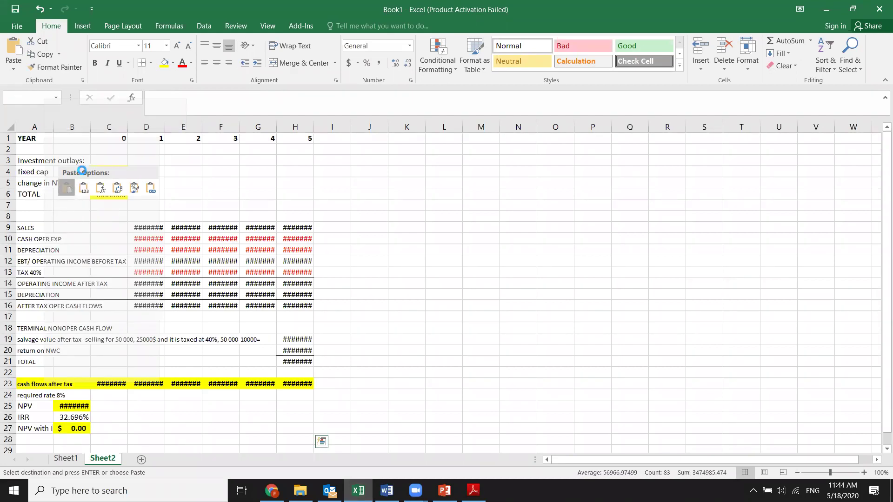
left_click(74, 190)
- Fit the widths of columns C through H to their contents on Sheet2
double_click(127, 126)
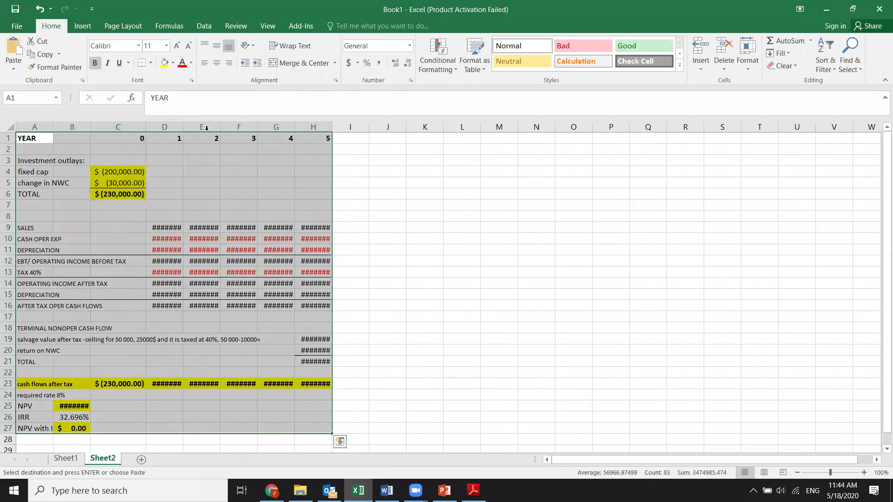
double_click(183, 127)
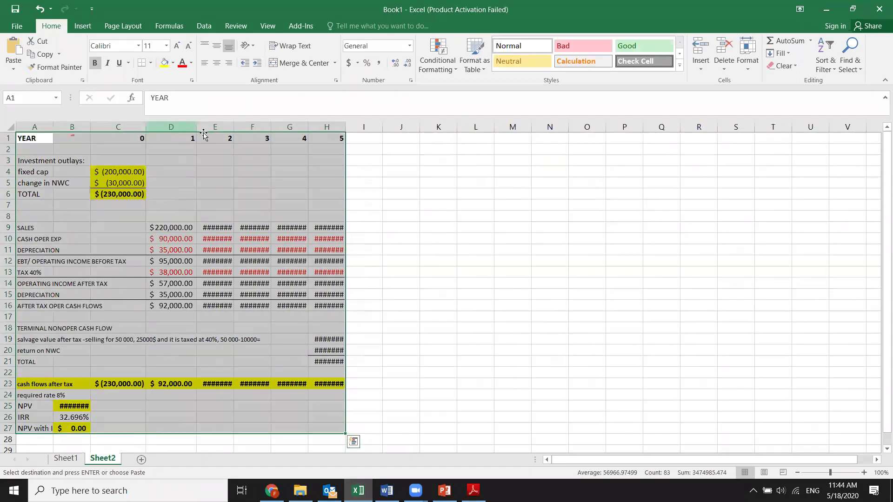
double_click(233, 126)
double_click(283, 127)
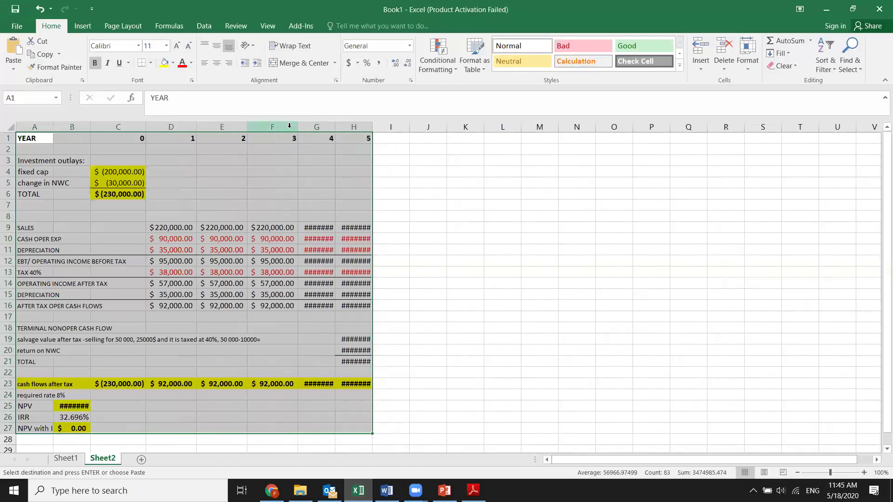
double_click(335, 127)
double_click(383, 127)
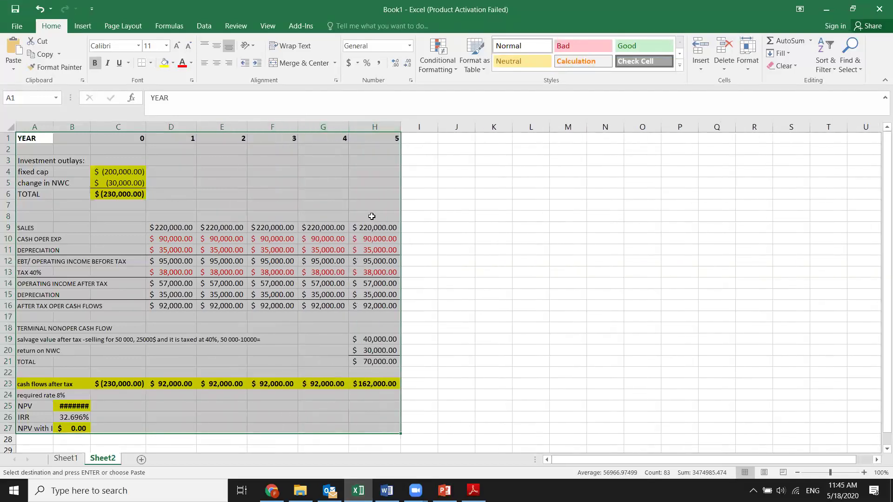
- Delete the year 5 column H from the copied table on Sheet2
scroll(371, 215, "down", 1)
scroll(357, 214, "up", 1)
right_click(385, 127)
left_click(411, 221)
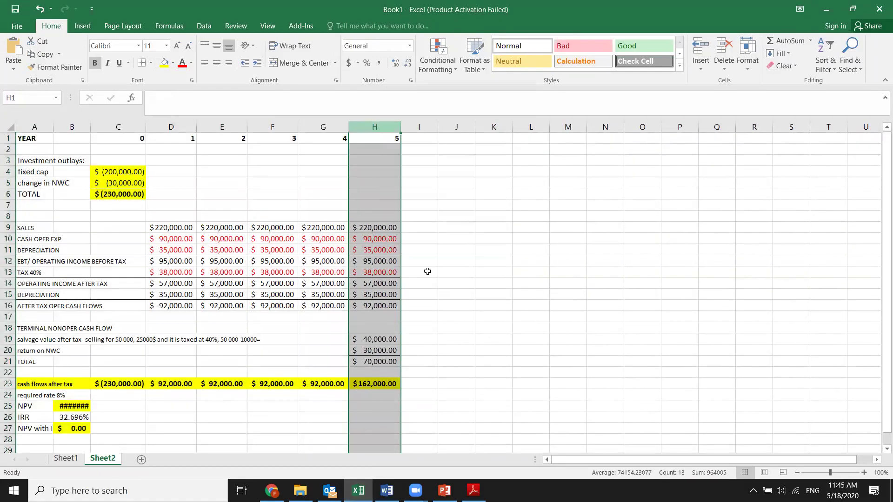
left_click(429, 319)
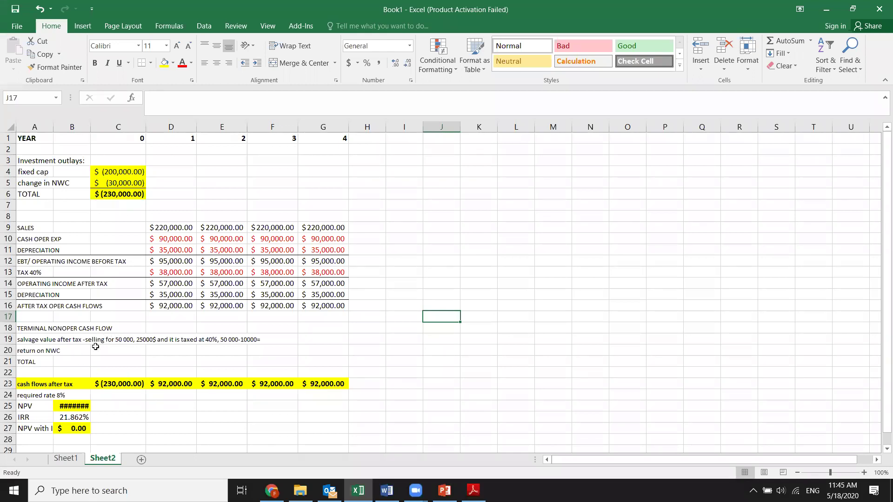
left_click(326, 338)
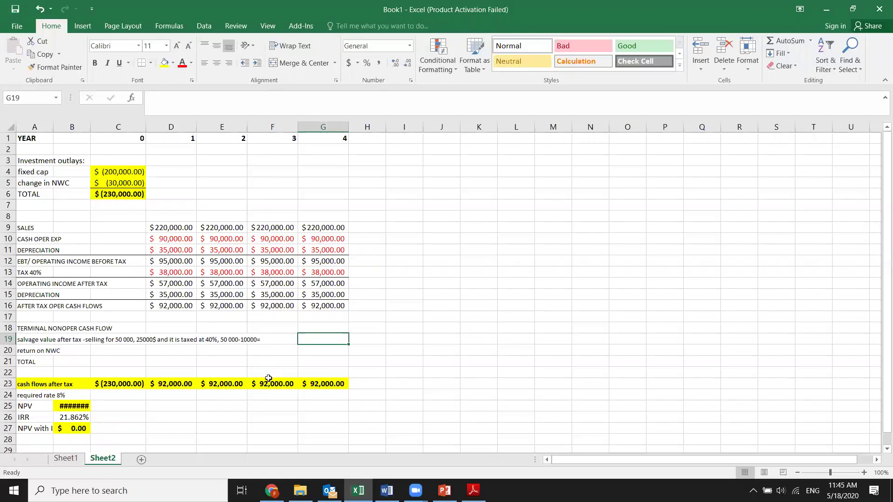
left_click(263, 325)
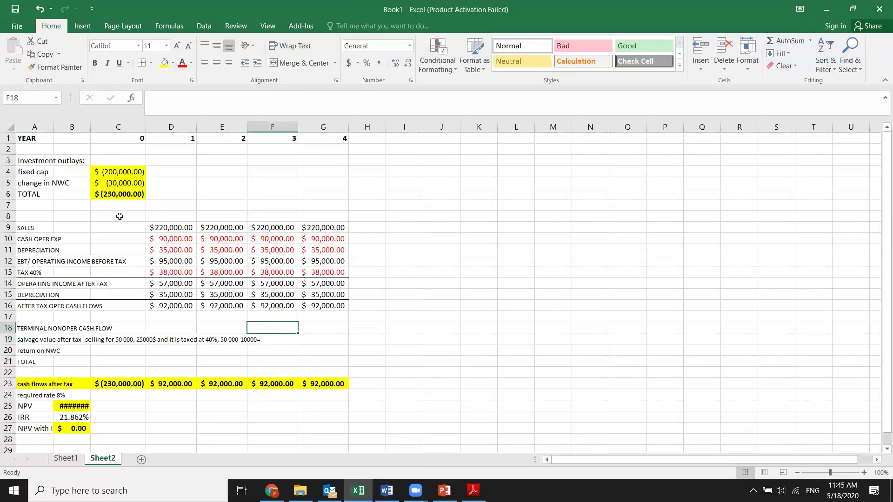
- Switch to PowerPoint and select the $100 million asset cost and $10 million working capital text on slide 37
left_click(128, 171)
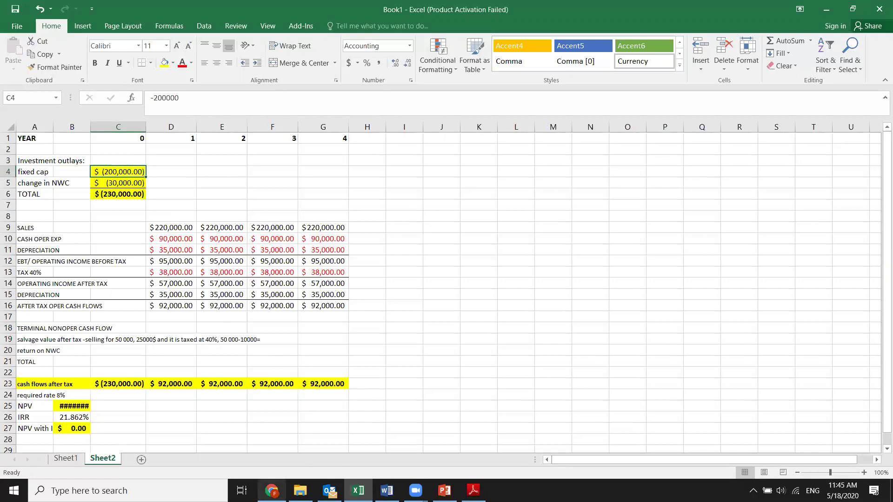
left_click(386, 490)
left_click(880, 9)
left_click(445, 267)
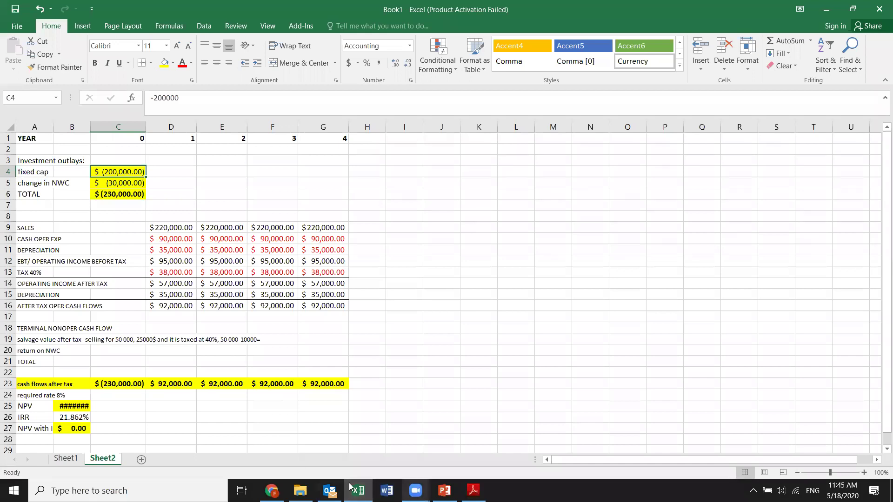
left_click(444, 490)
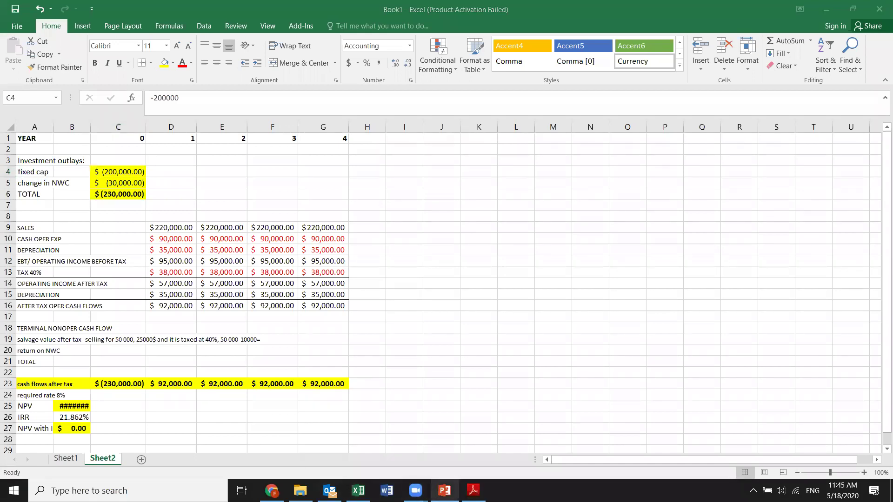
left_click(470, 164)
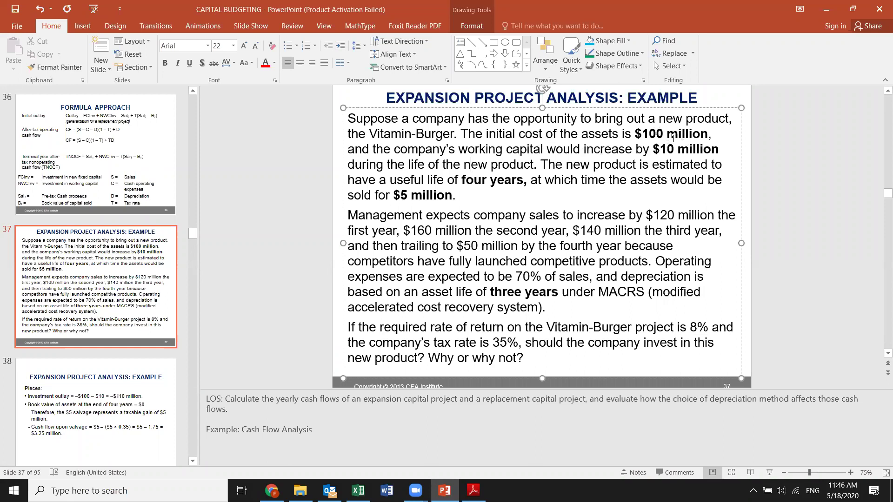
left_click_drag(635, 133, 704, 149)
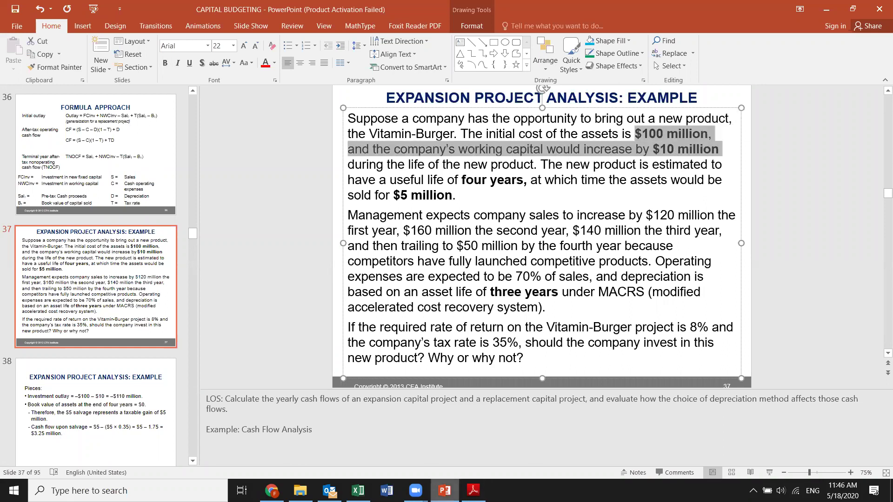
- Switch to Excel and set the fixed cap in C4 to -100000 and the change in NWC in C5 to 10000
left_click(443, 488)
double_click(126, 171)
key("BackSpace")
left_click(150, 174)
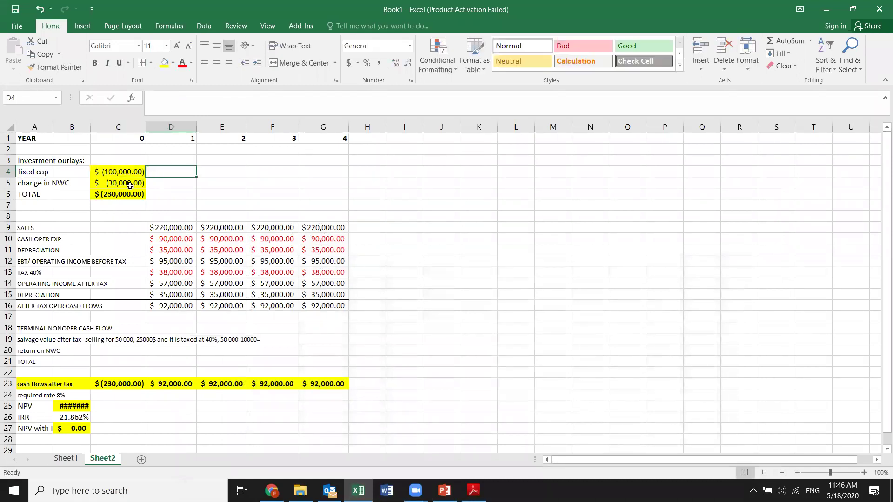
double_click(118, 182)
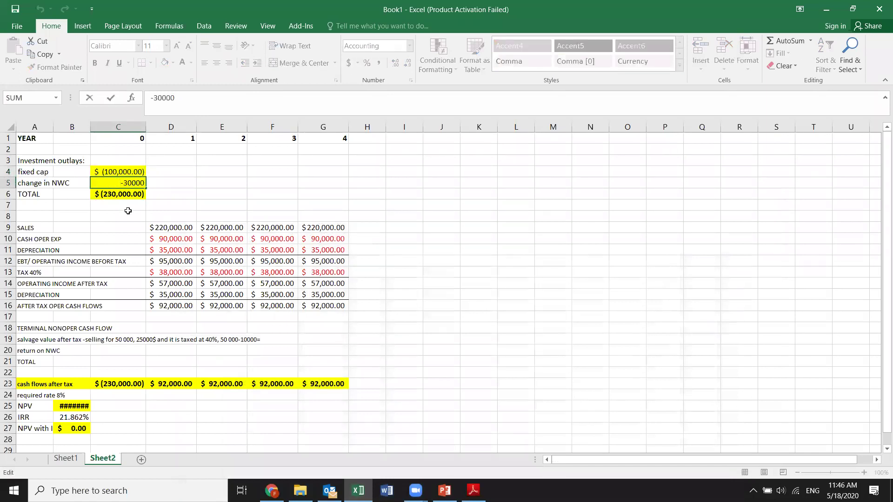
key("BackSpace")
type("1")
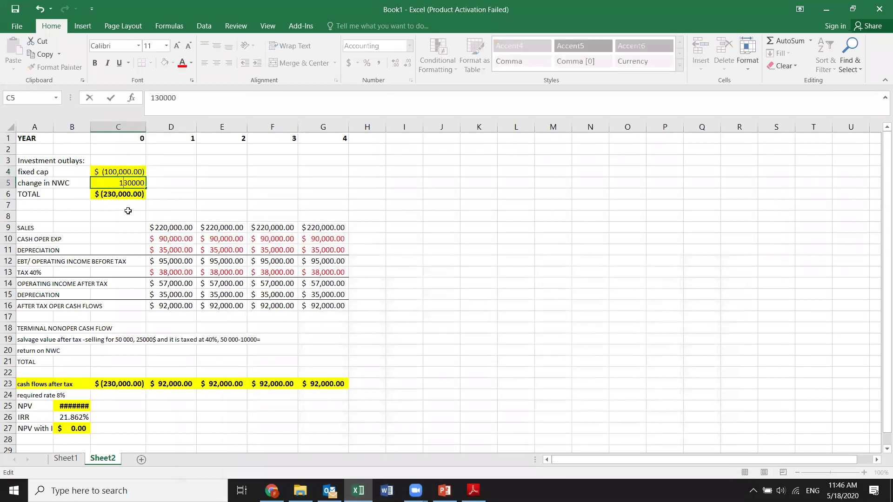
key("Delete")
key("Return")
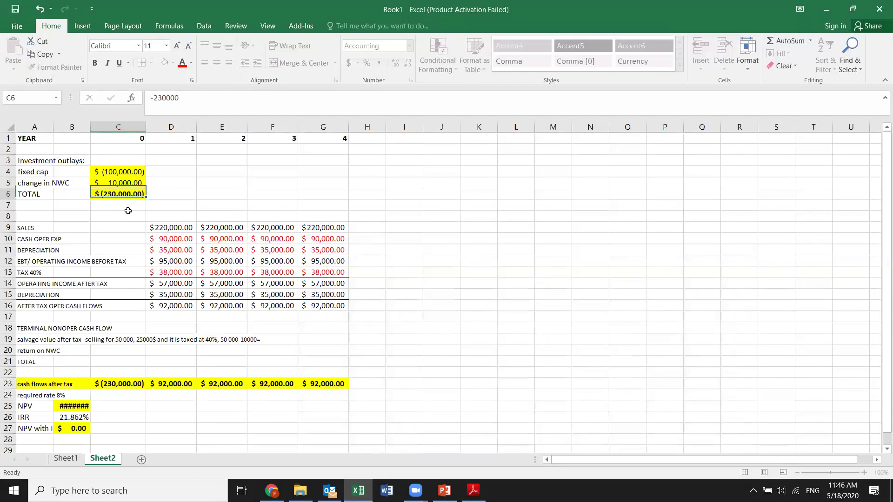
double_click(139, 193)
key("Return")
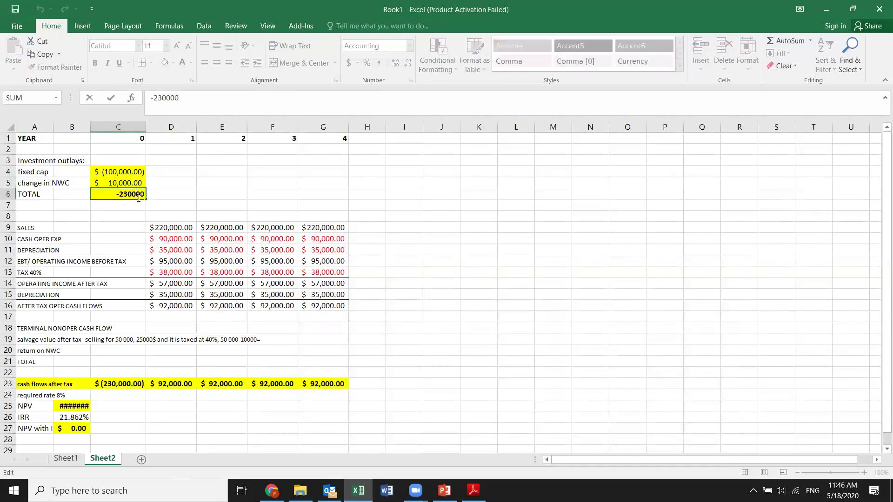
left_click_drag(138, 199, 139, 194)
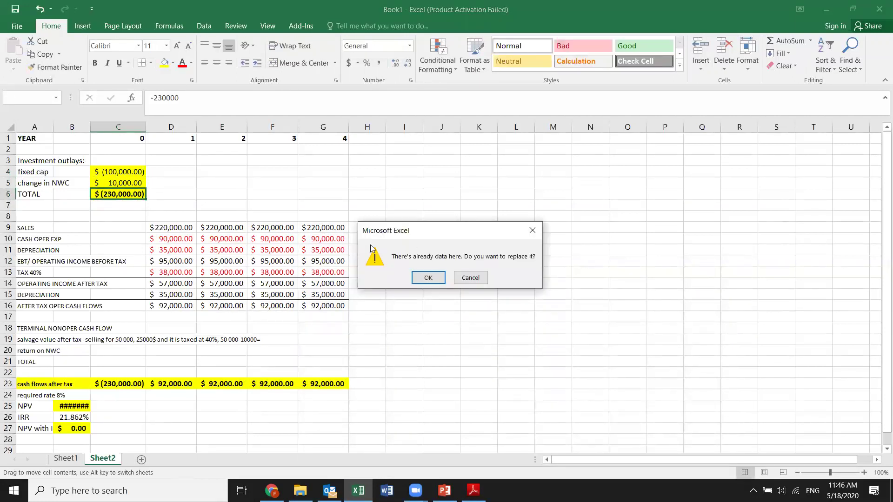
left_click(534, 232)
- Replace the total investment outlay in C6 with the formula =C4+C5
left_click(128, 195)
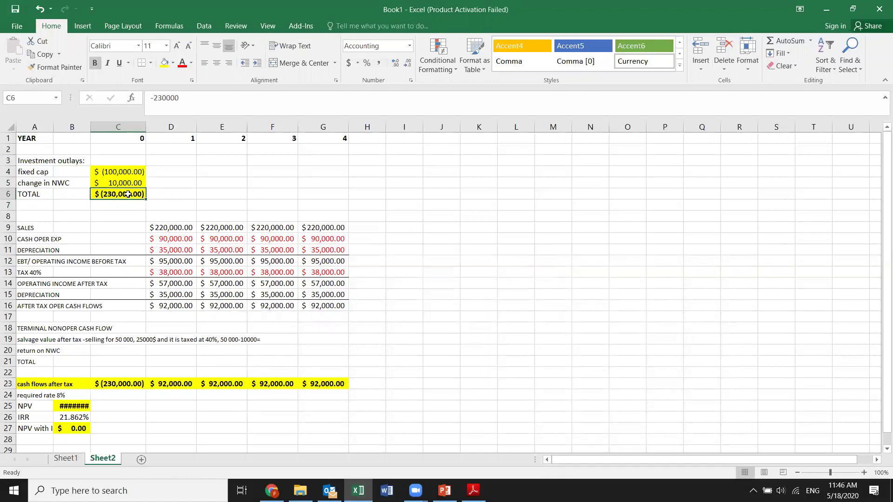
type("=")
left_click(136, 170)
type("+")
left_click(136, 182)
key("Return")
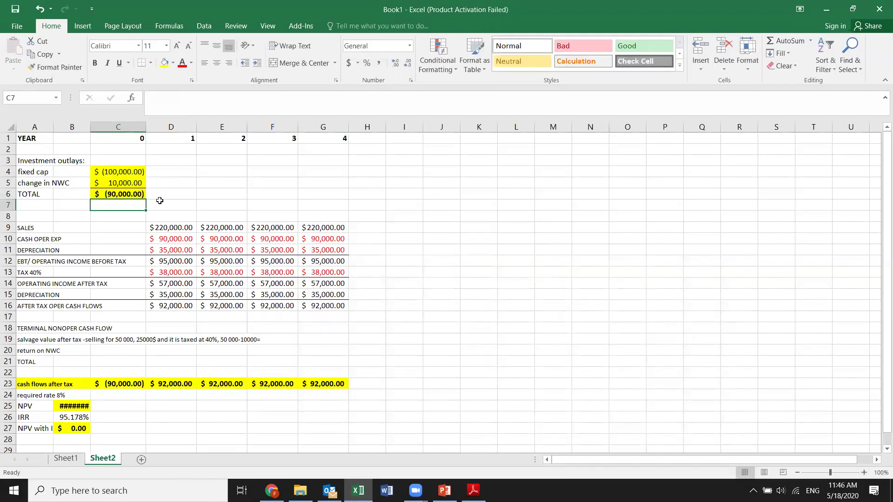
- Change the total outlay formula in C6 to =C4-C5 so the NWC amount is subtracted
double_click(125, 194)
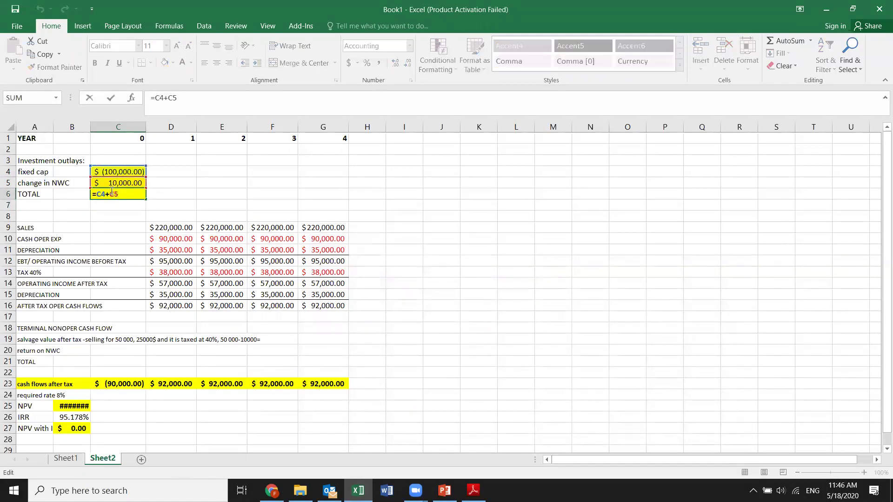
key("Left")
key("Left")
key("BackSpace")
type("-")
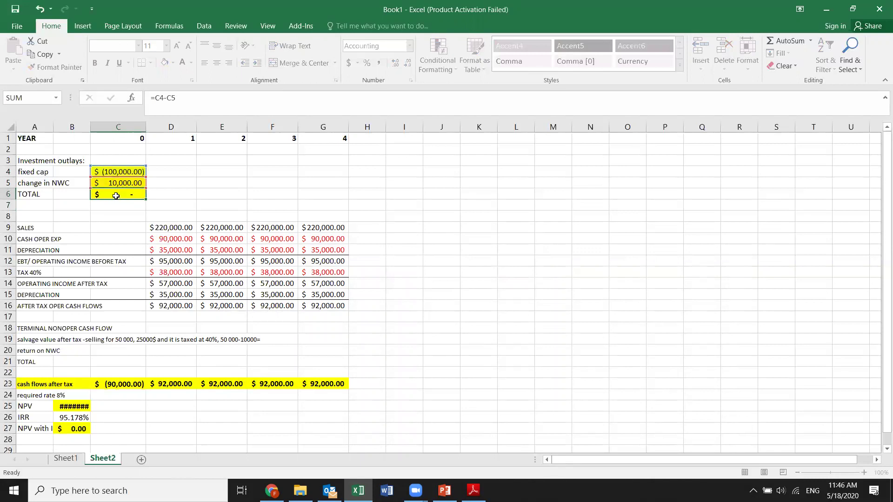
key("Return")
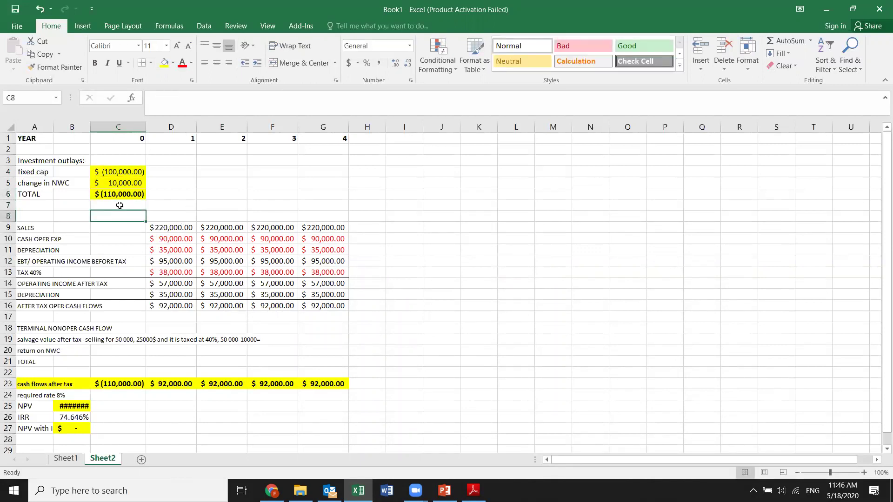
left_click(120, 193)
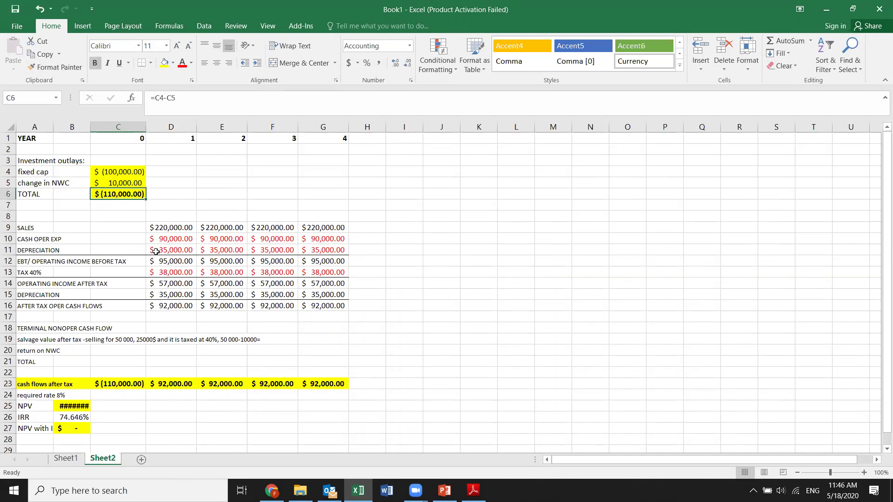
- Check the sales forecast on slide 37 in PowerPoint, then return to Excel and set year 1 sales in D9 to 120000
left_click(170, 228)
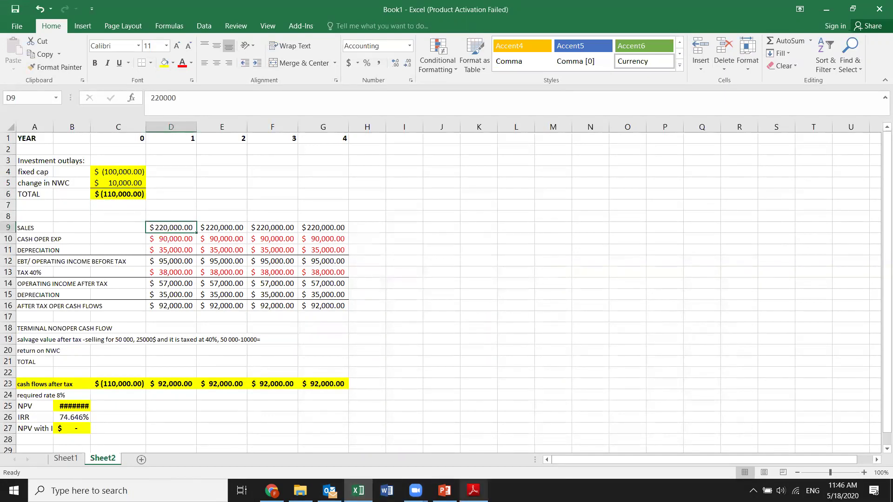
left_click(444, 490)
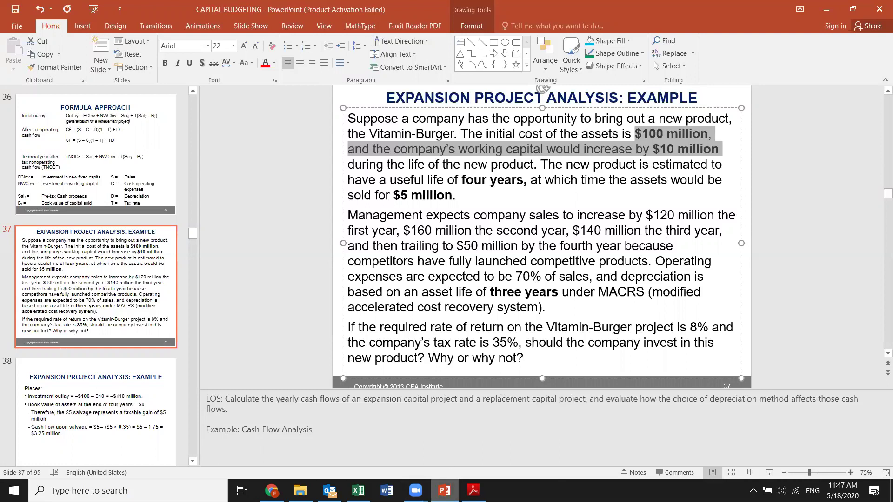
left_click(358, 490)
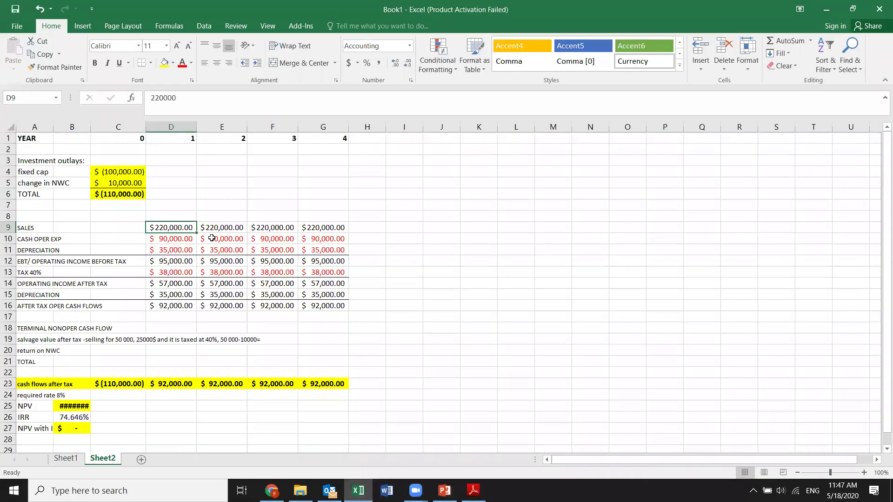
type("16")
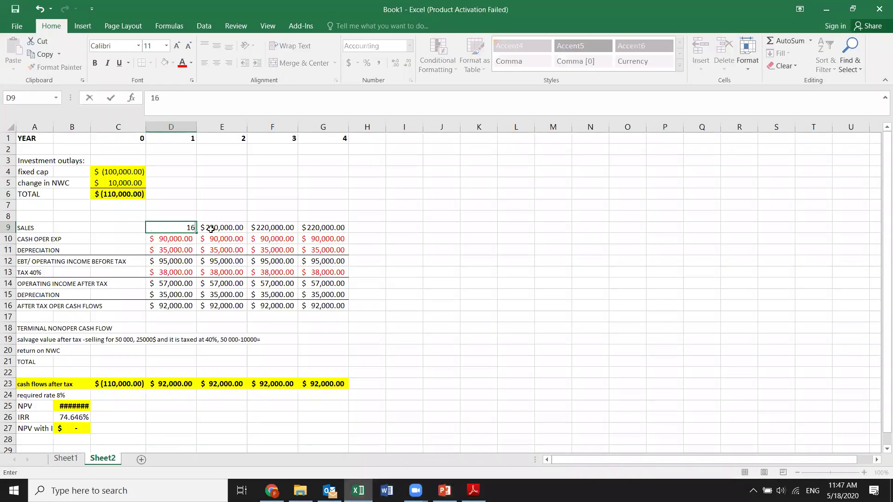
key("BackSpace")
type("20000")
- Set sales for years 2 to 4 in E9:G9 to 160000, 140000 and 50000, and select the sales row
left_click(211, 228)
type("1")
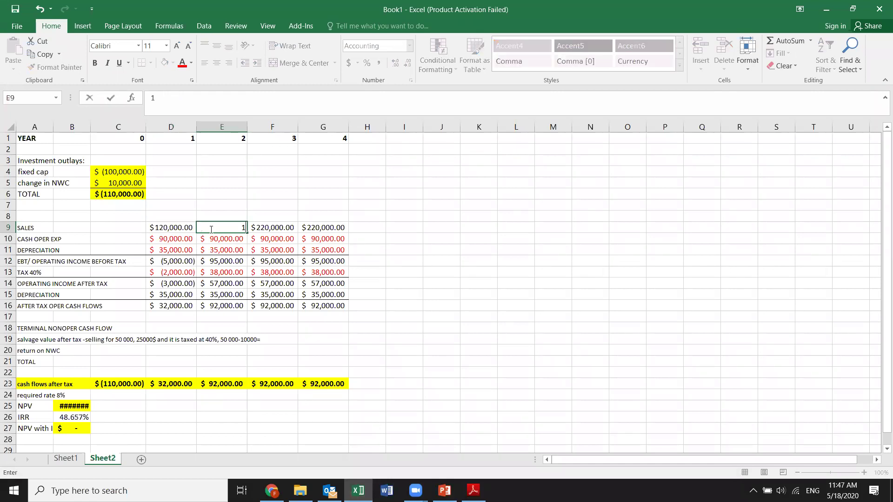
type("60000")
key("Tab")
type("140000")
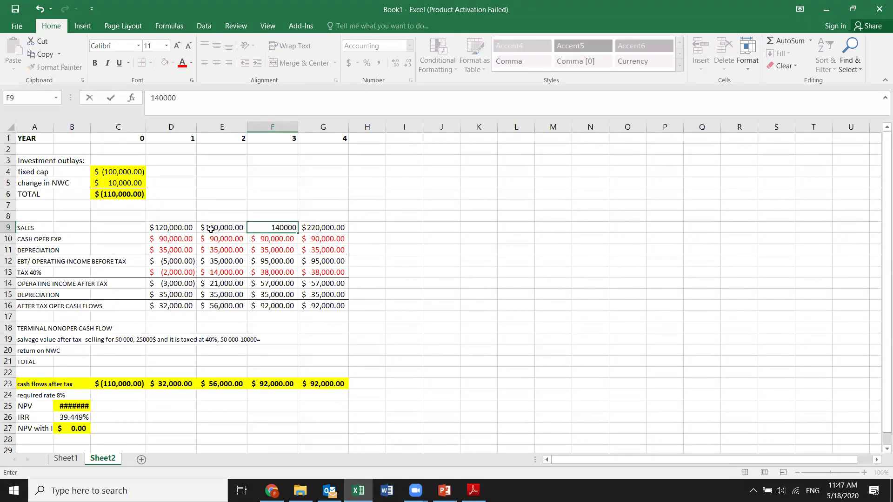
key("ctrl+Return")
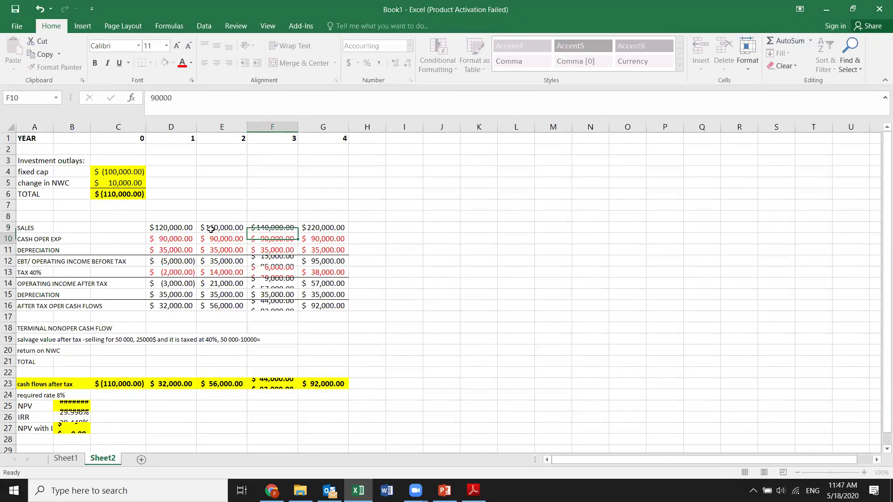
key("Tab")
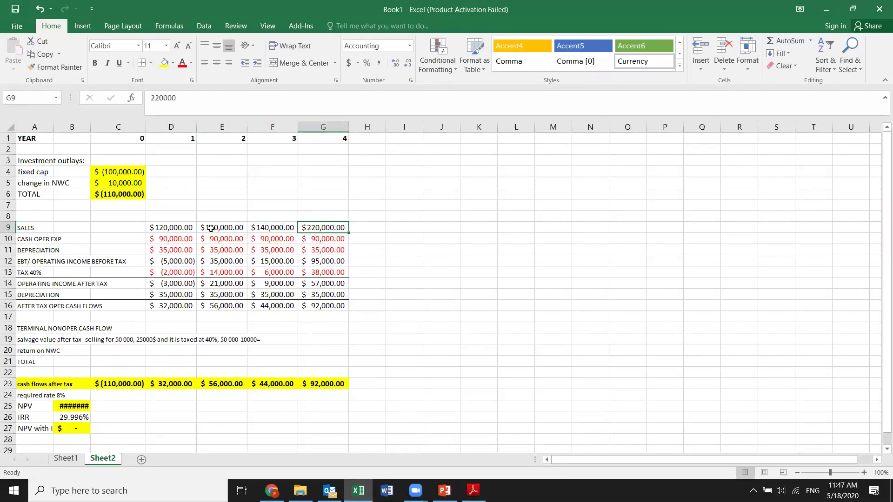
type("50000")
key("Return")
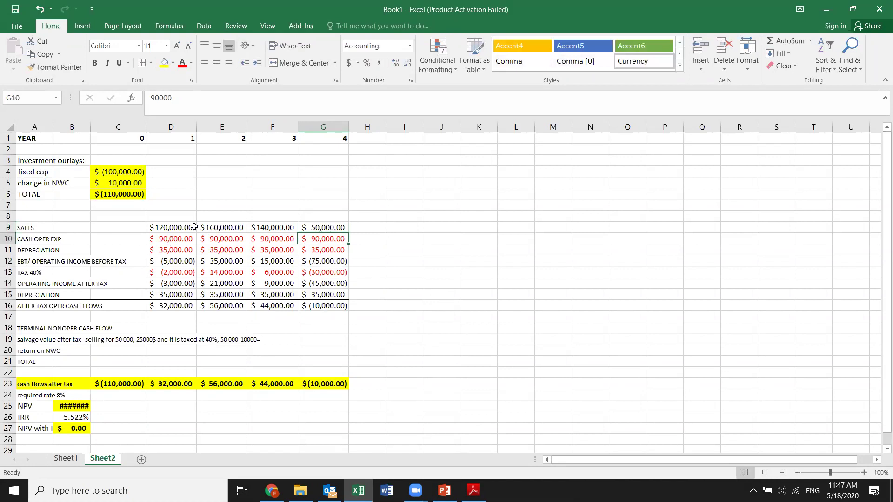
left_click_drag(181, 227, 310, 227)
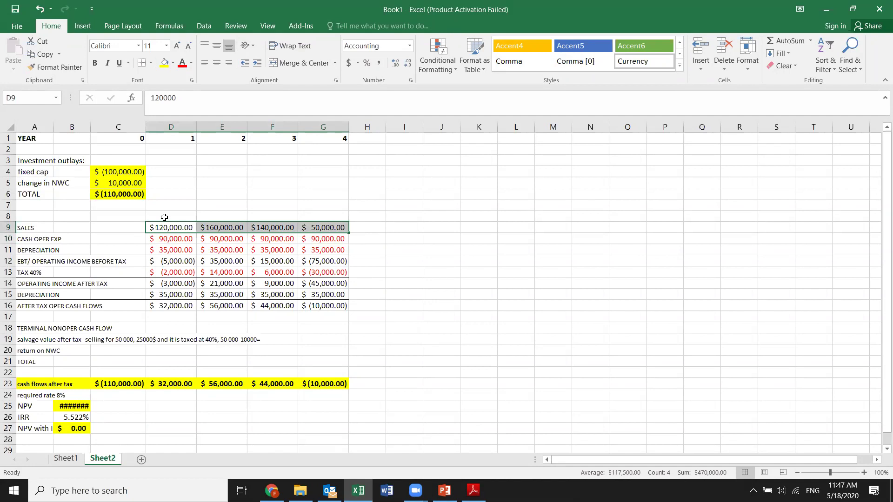
- Make the change in NWC in C5 negative by setting it to -10000
left_click(112, 183)
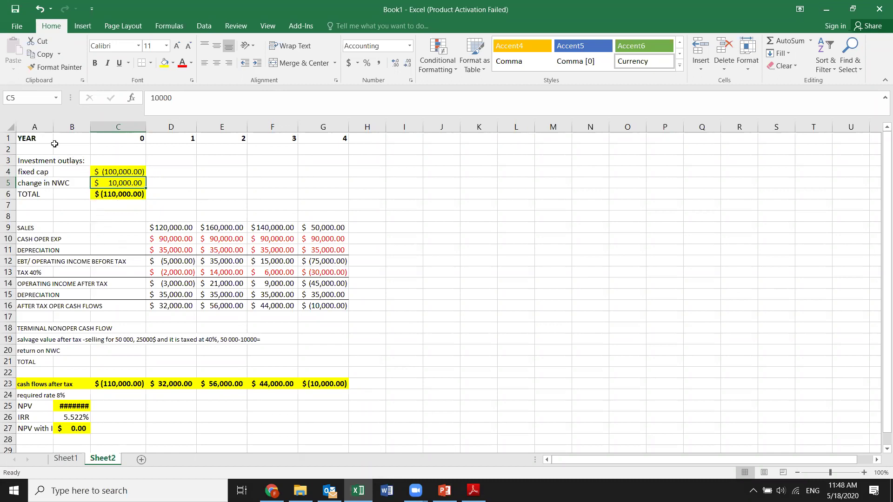
double_click(112, 182)
type("-")
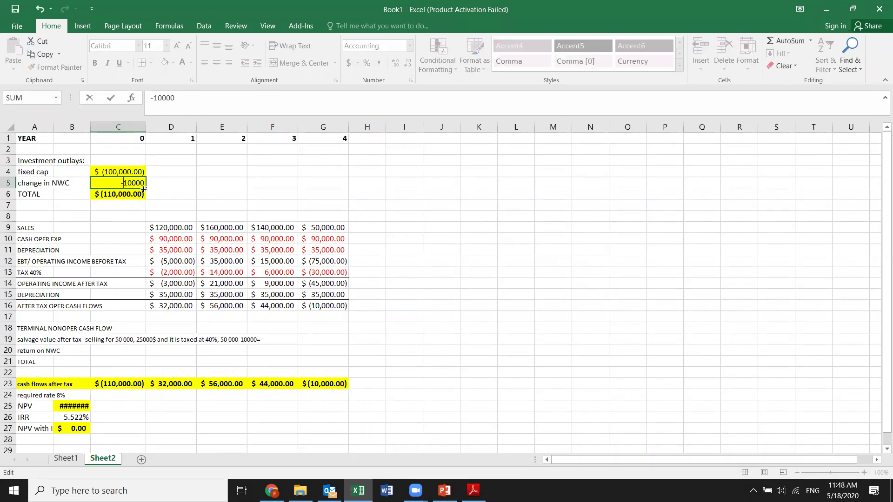
key("Return")
- Try the formula =-C4-C5 for the total investment outlay in C6
double_click(107, 195)
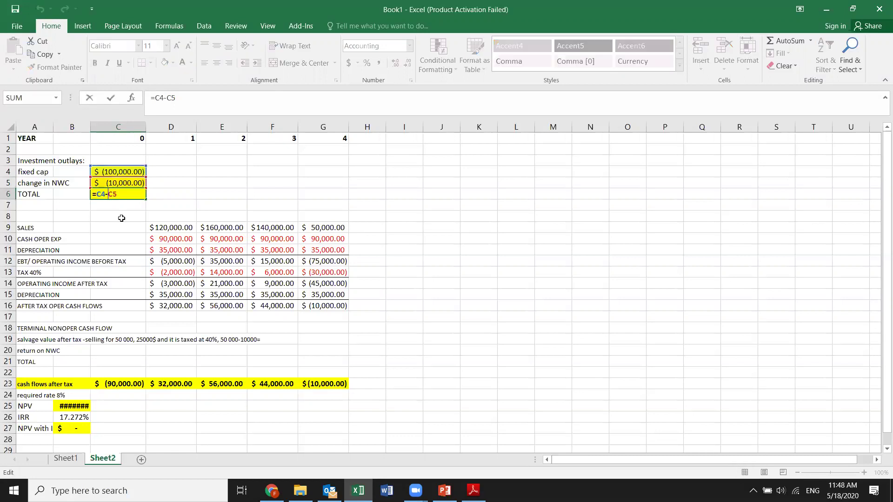
type("-")
key("Return")
left_click(128, 195)
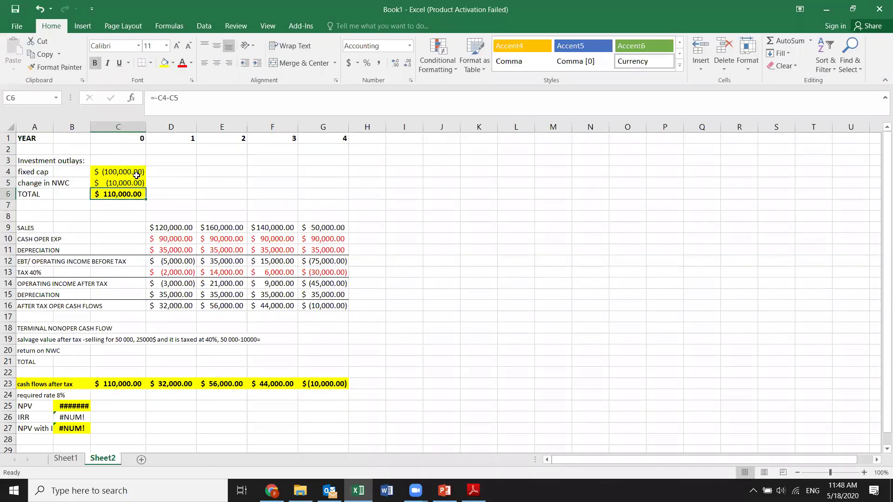
double_click(103, 195)
key("Return")
- Replace the total investment outlay in C6 with the formula =SUM(C4:C5)
left_click(112, 195)
double_click(122, 195)
key("BackSpace")
key("BackSpace")
key("BackSpace")
key("BackSpace")
key("BackSpace")
key("BackSpace")
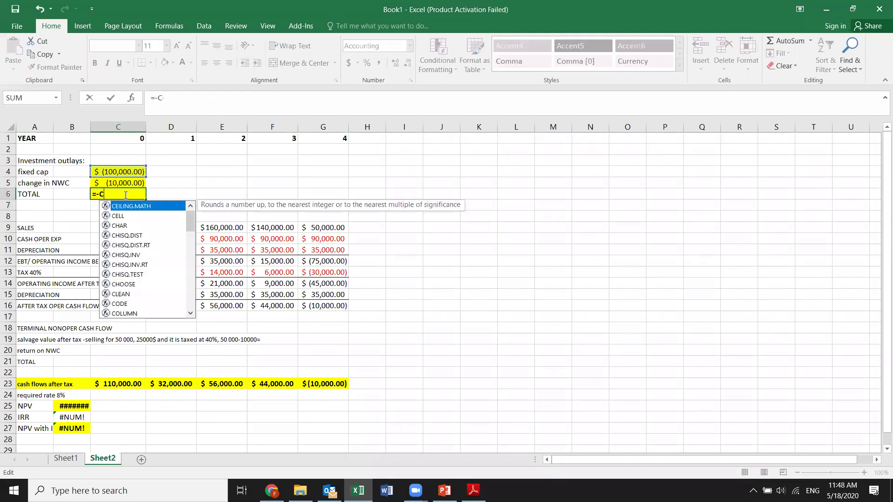
type("sum(")
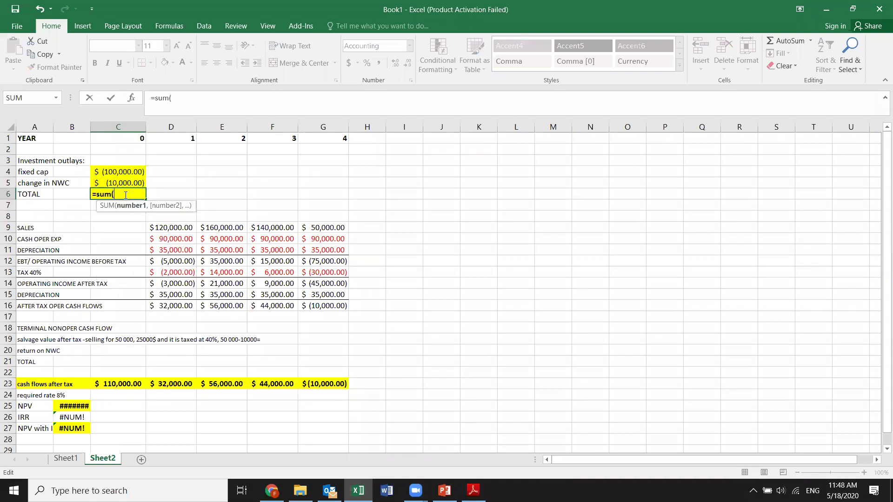
left_click_drag(112, 171, 117, 186)
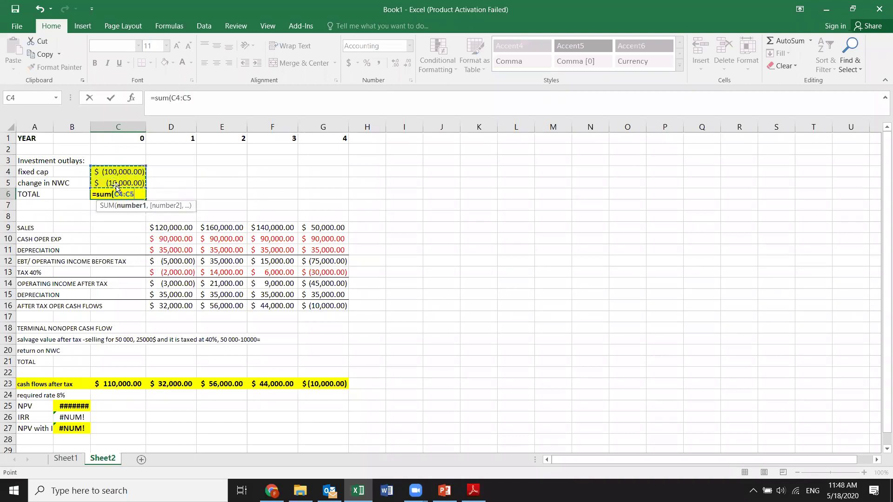
key("Return")
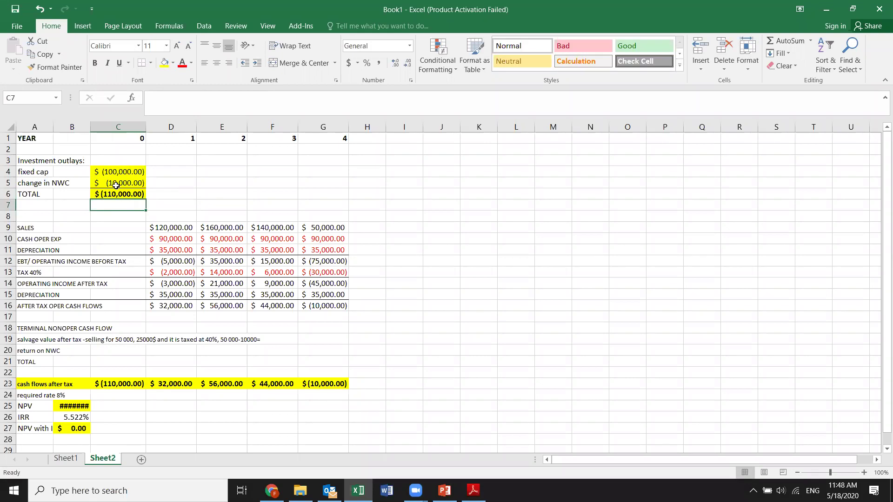
left_click(117, 195)
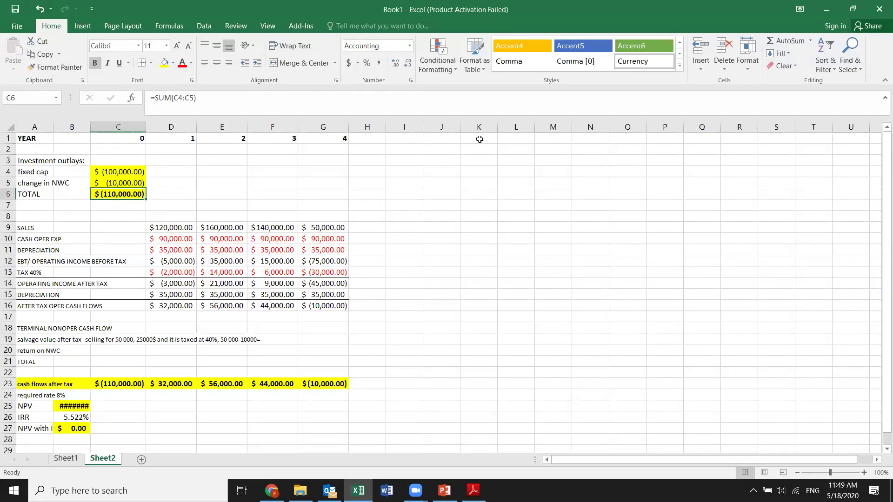
- Review the year 0 investment outlay cells and the four-year sales row D9:G9
left_click(126, 210)
left_click(122, 194)
left_click(133, 182)
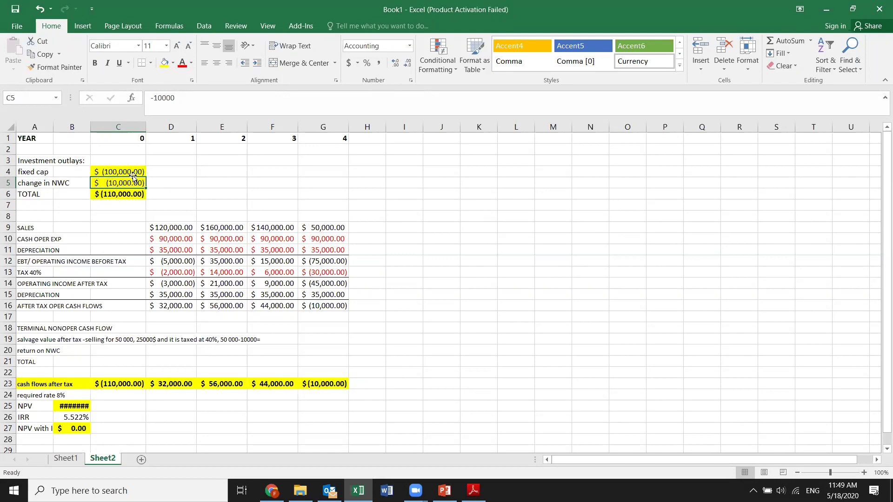
left_click(184, 182)
left_click(209, 182)
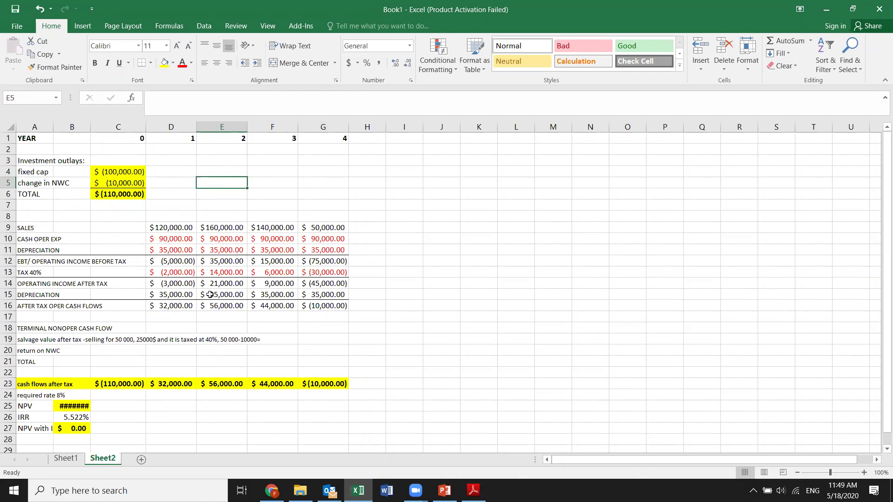
left_click(118, 221)
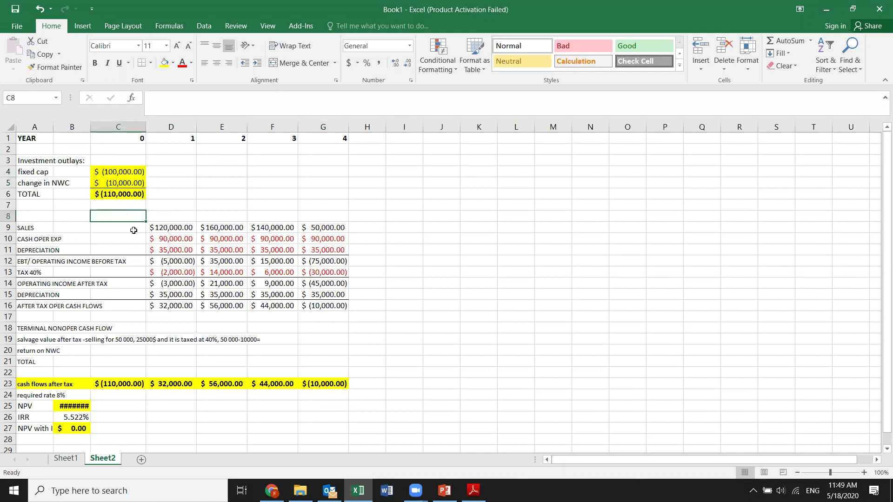
left_click(154, 225)
left_click_drag(250, 222, 342, 227)
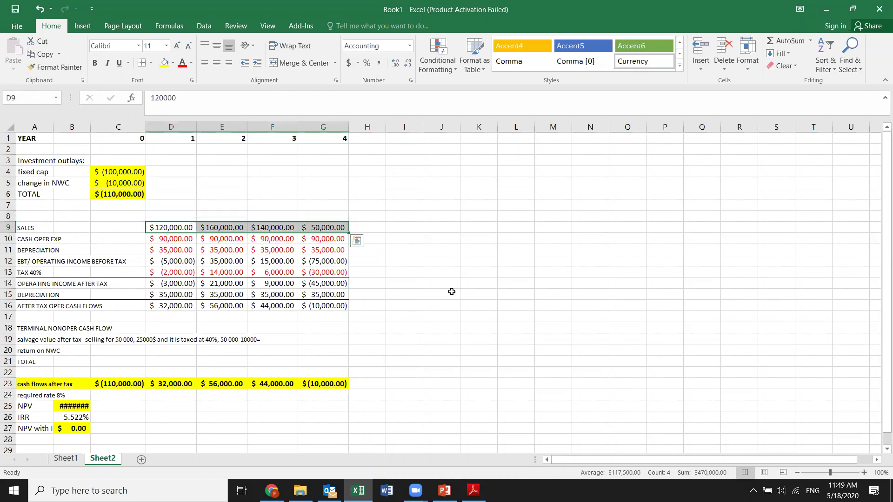
- Switch to PowerPoint and highlight the yearly sales, the MACRS depreciation method and the 70% of sales operating expenses on slide 37
key("alt+Tab")
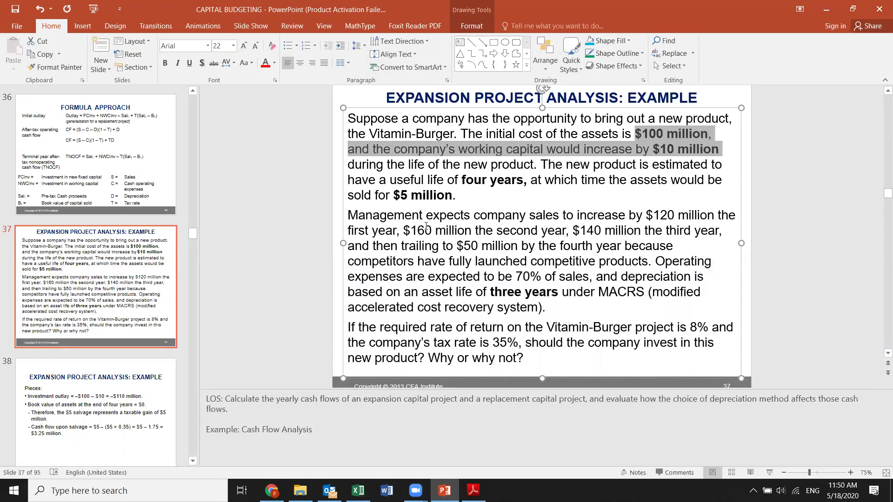
left_click_drag(381, 233, 520, 245)
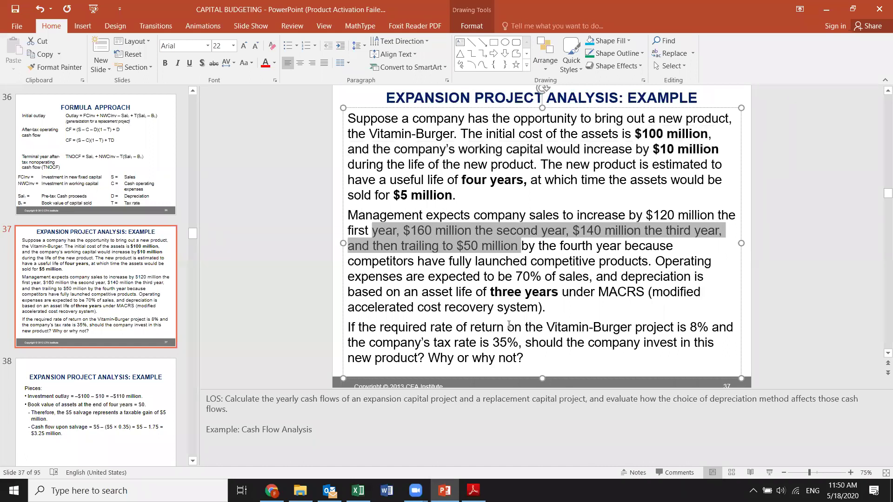
left_click_drag(599, 294, 545, 309)
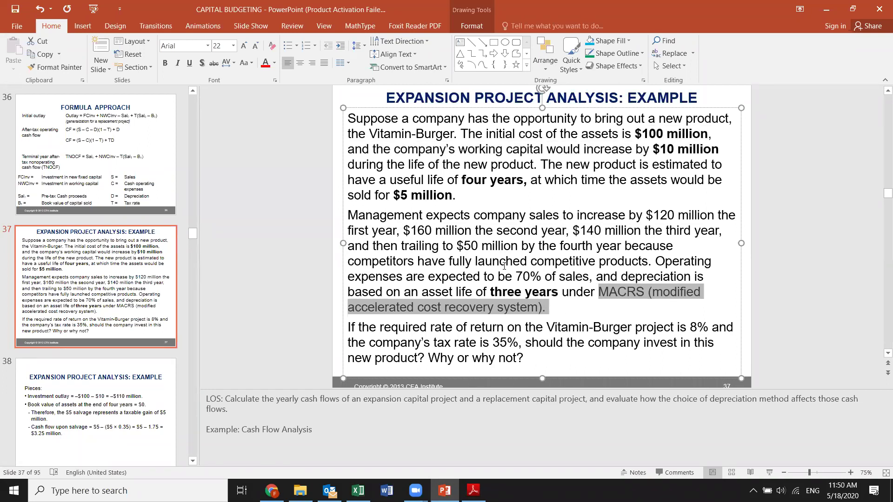
left_click_drag(516, 277, 589, 276)
left_click(474, 491)
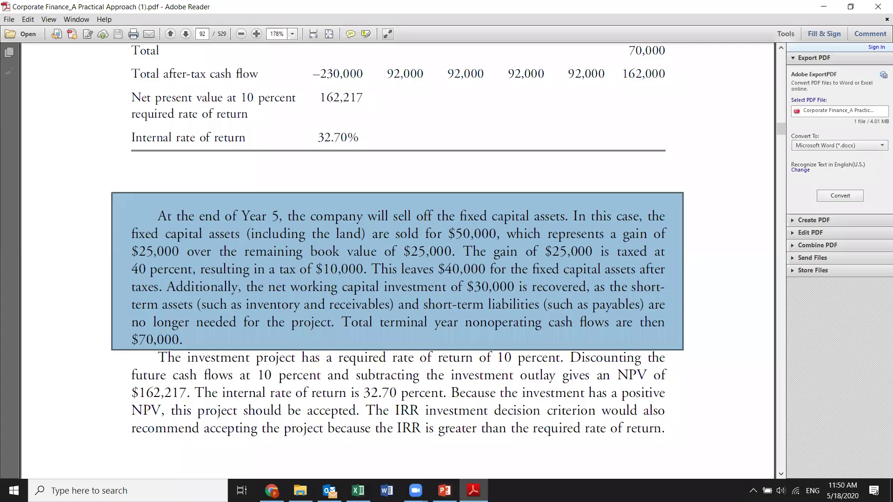
- Switch to Excel and set the year 1 cash operating expense in D10 to the formula =.70*D9
key("alt+Tab")
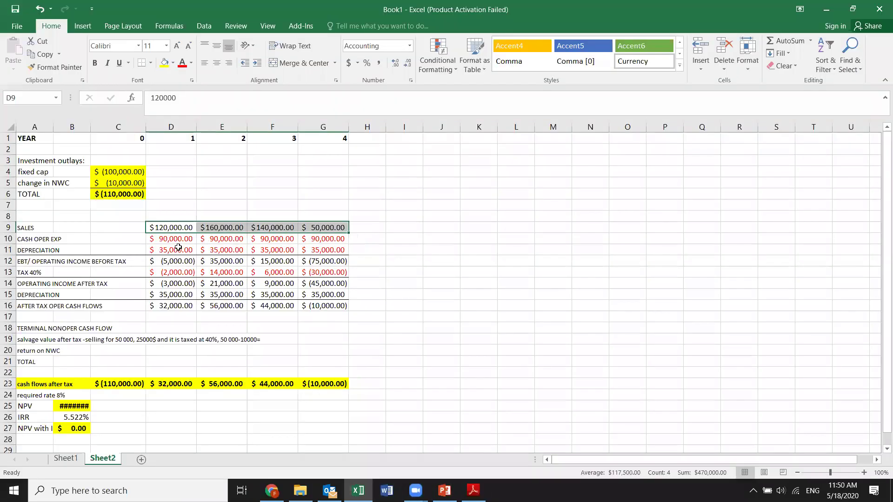
left_click(176, 240)
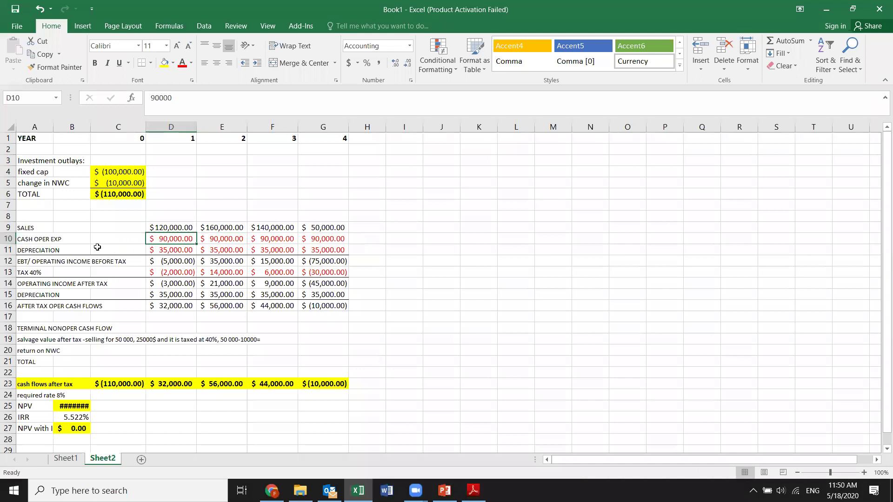
double_click(192, 240)
key("Escape")
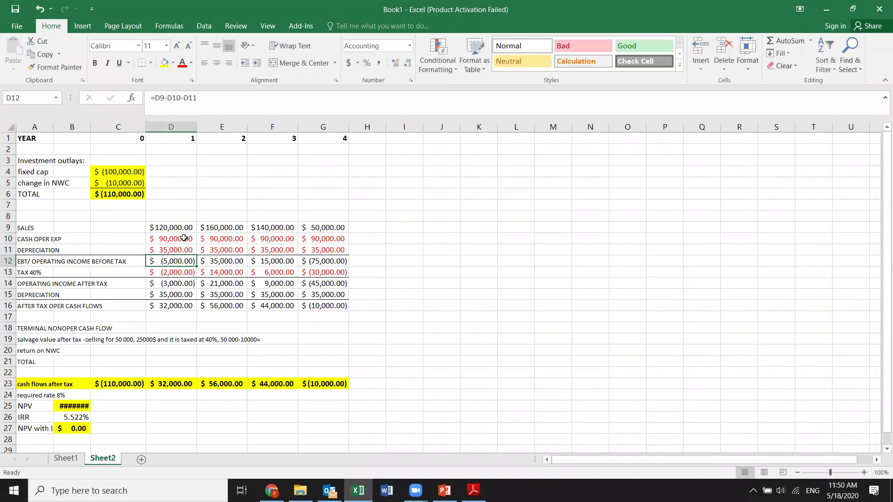
type("=")
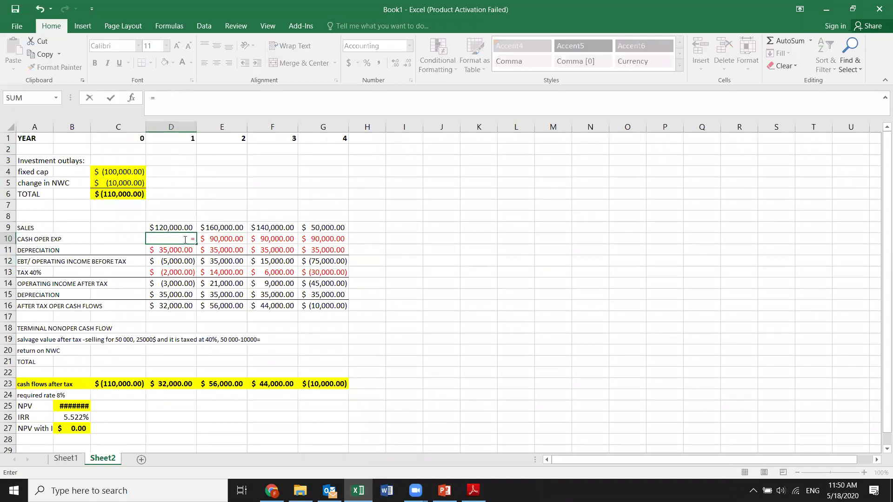
type(".70*")
left_click(188, 226)
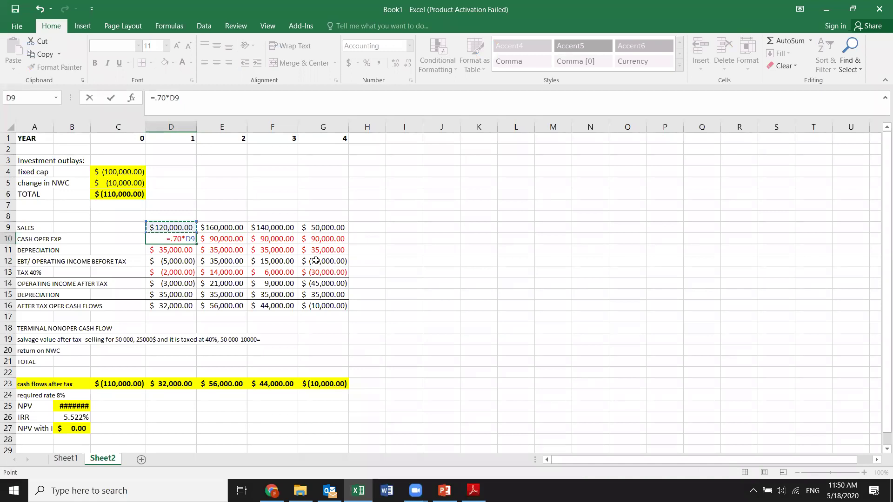
key("Return")
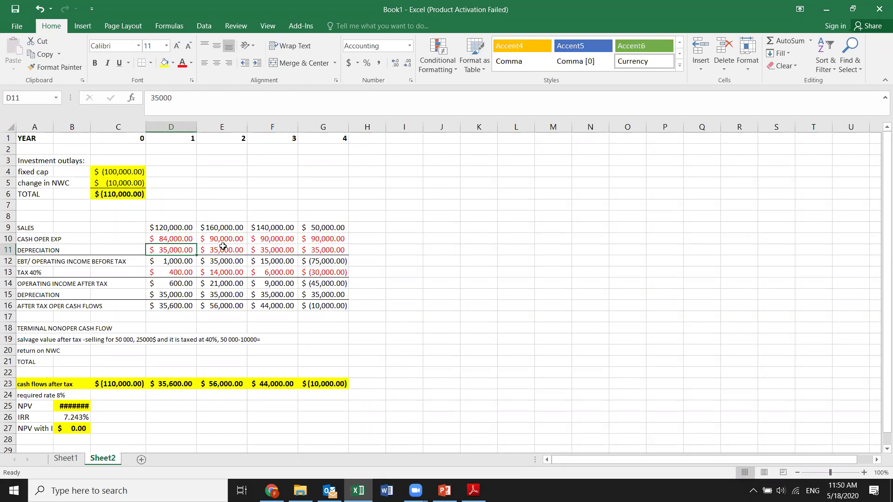
- Copy the cash operating expense formula from D10 across years 2 to 4 in E10:G10
left_click(188, 238)
left_click_drag(200, 244, 245, 243)
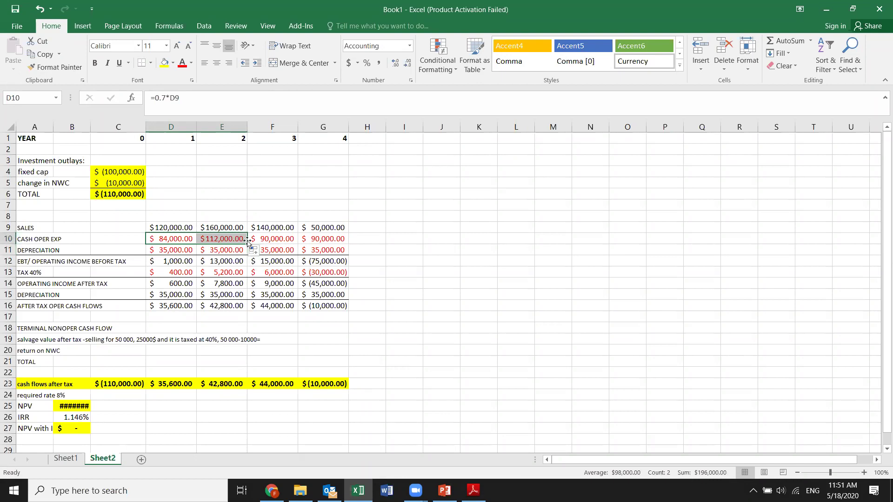
left_click_drag(247, 244, 329, 241)
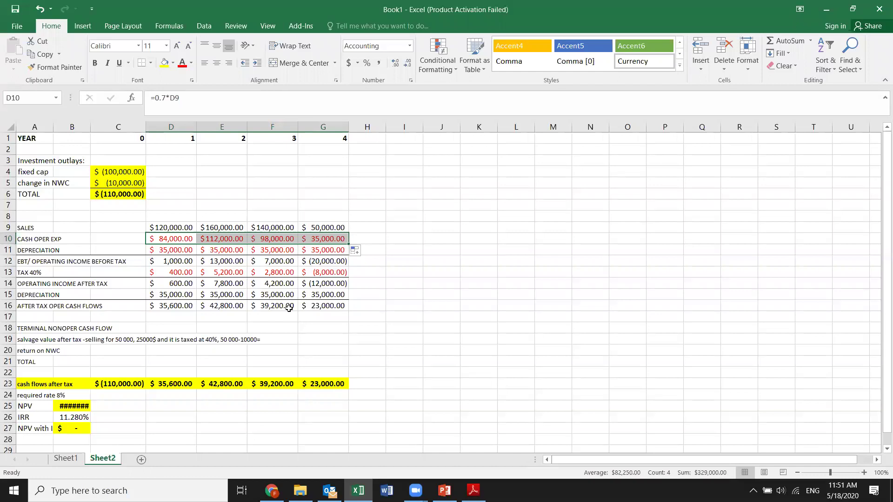
- Switch to PowerPoint and highlight the phrase "under MACRS (modified accelerated cost recovery system)" on slide 37
left_click(271, 490)
left_click(358, 490)
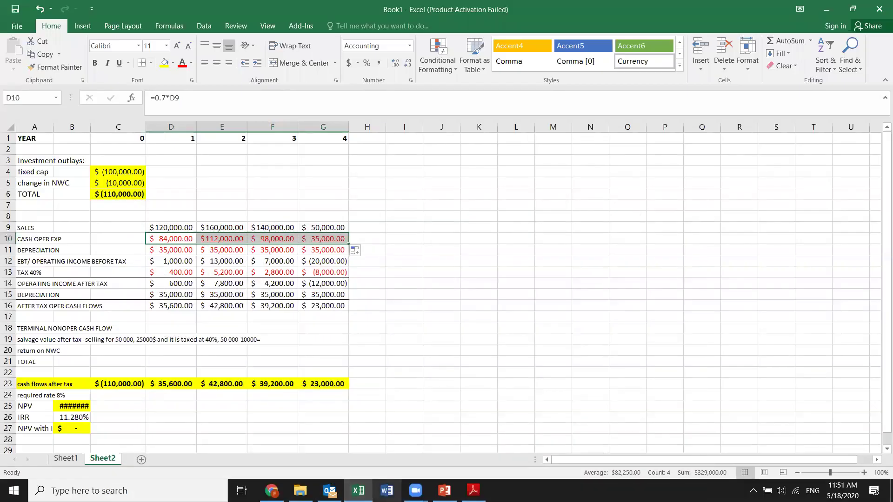
left_click(161, 250)
left_click(182, 239)
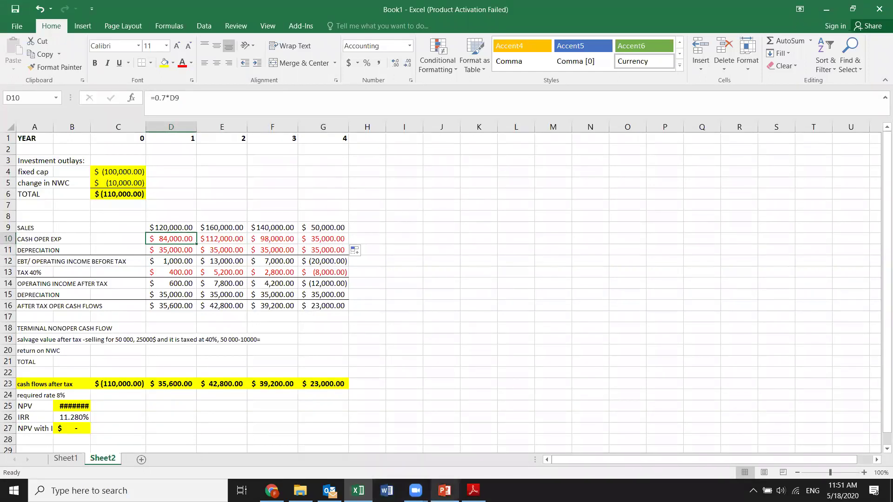
left_click(444, 491)
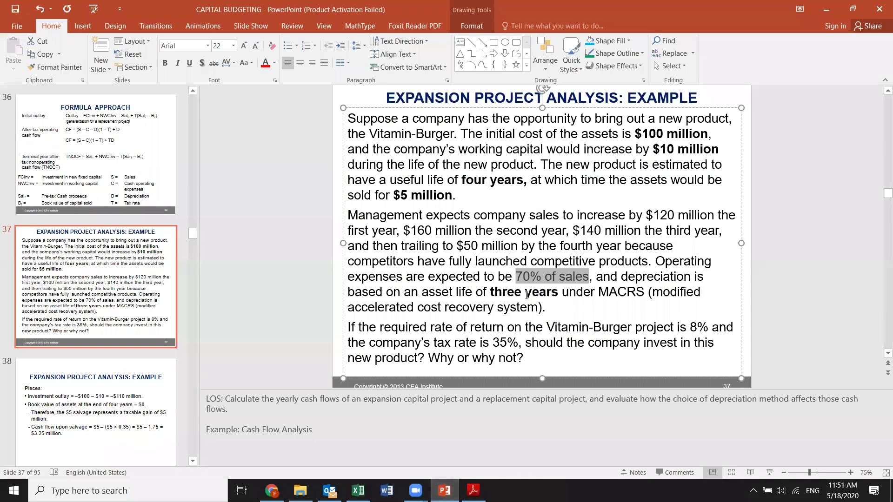
mouse_move(569, 292)
left_mouse_down()
mouse_move(665, 295)
mouse_move(527, 326)
mouse_move(563, 294)
left_mouse_up()
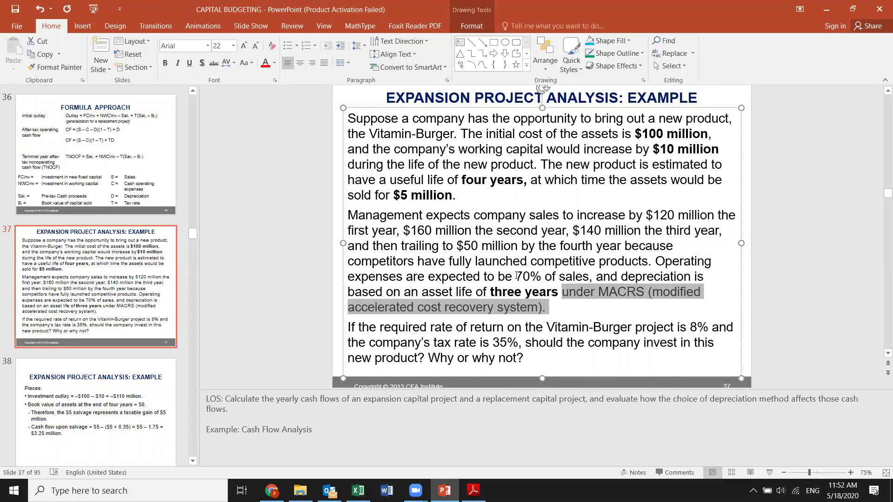
left_click(557, 301)
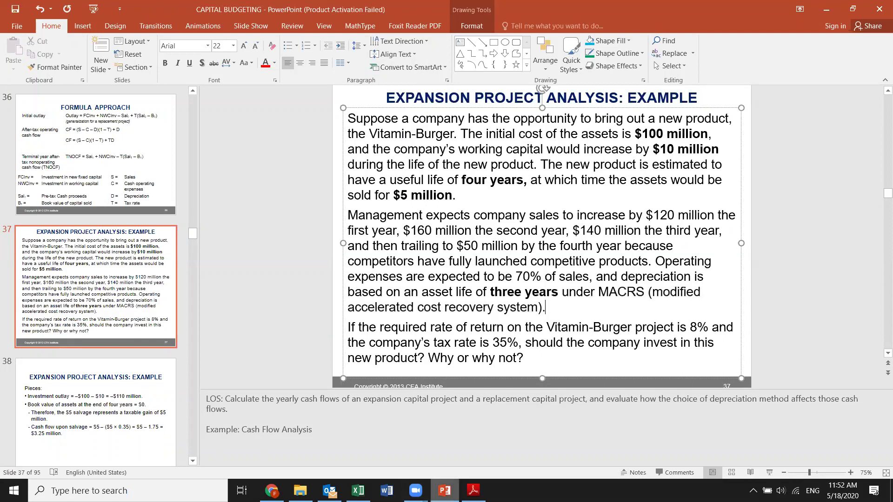
- Switch to Excel and set the year 1 depreciation in D11 to the formula =100000/3
left_click(357, 490)
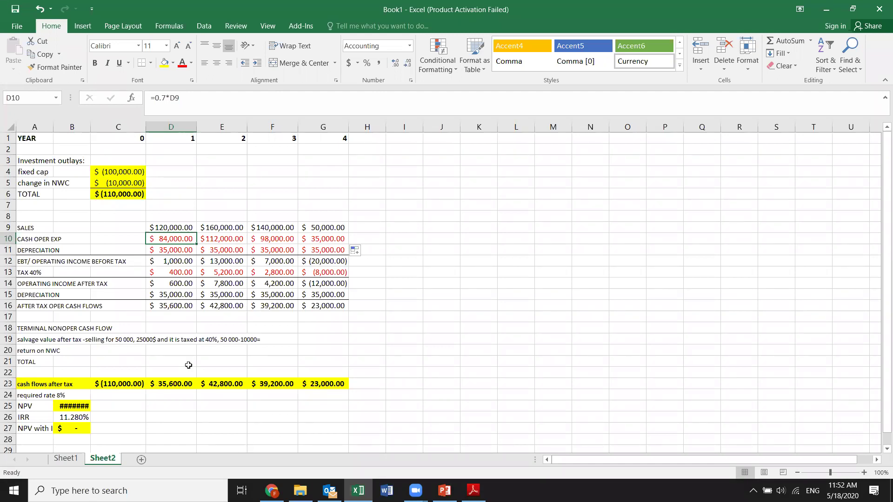
left_click(174, 251)
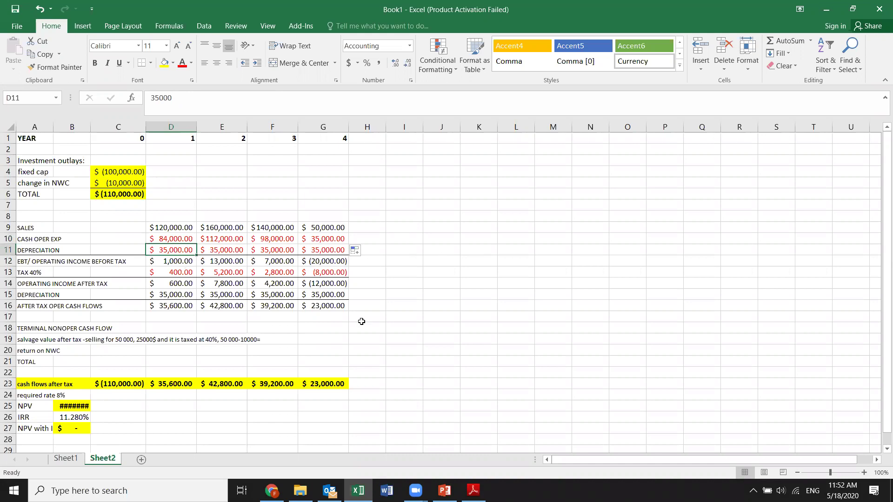
type("=")
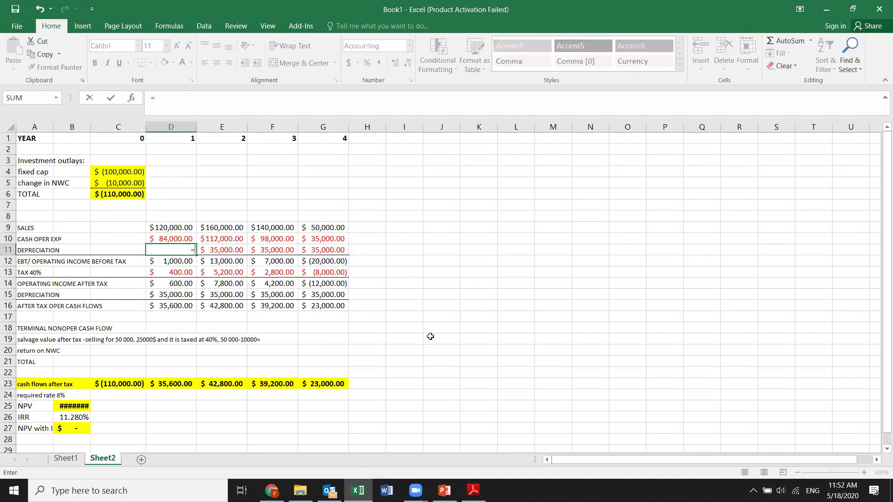
type("100000/3")
key("Return")
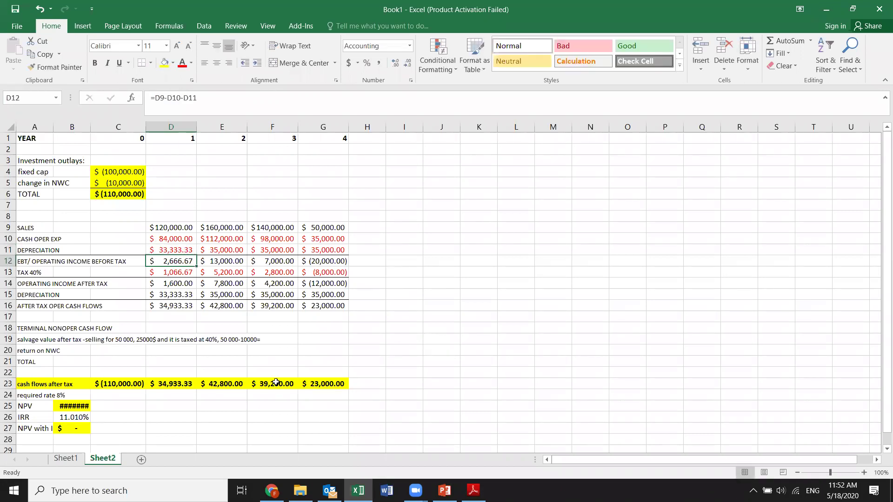
- Copy the depreciation formula from D11 to years 2 and 3 in E11:F11 and clear the year 4 depreciation in G11
left_click(186, 253)
left_click_drag(196, 254, 298, 254)
left_click(329, 251)
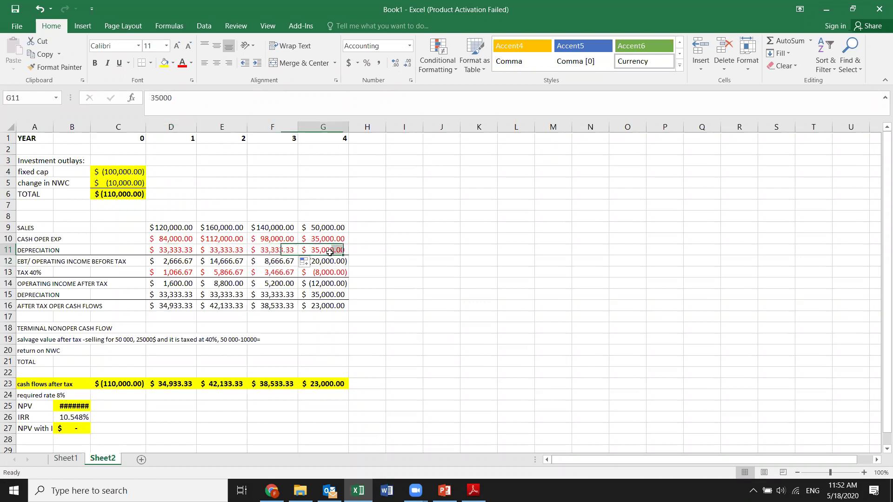
key("Delete")
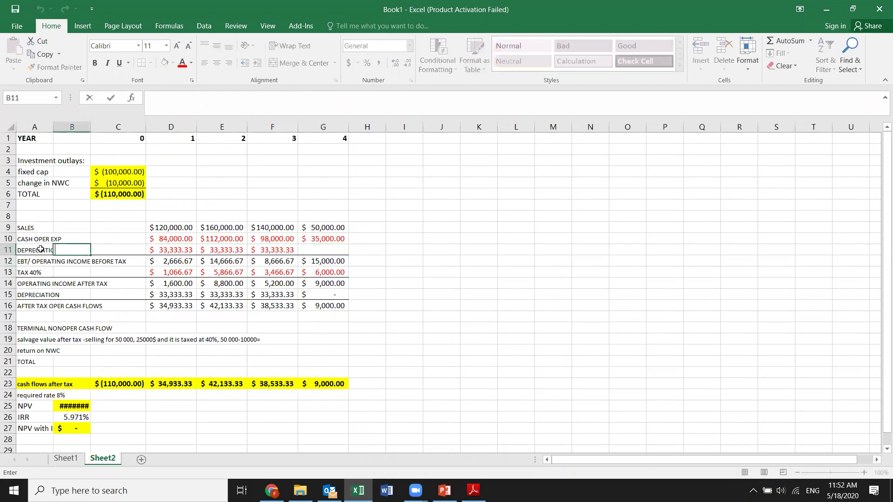
- Extend the depreciation label in A11 to read "DEPRECIATION straight line to zero"
double_click(62, 251)
type("straight")
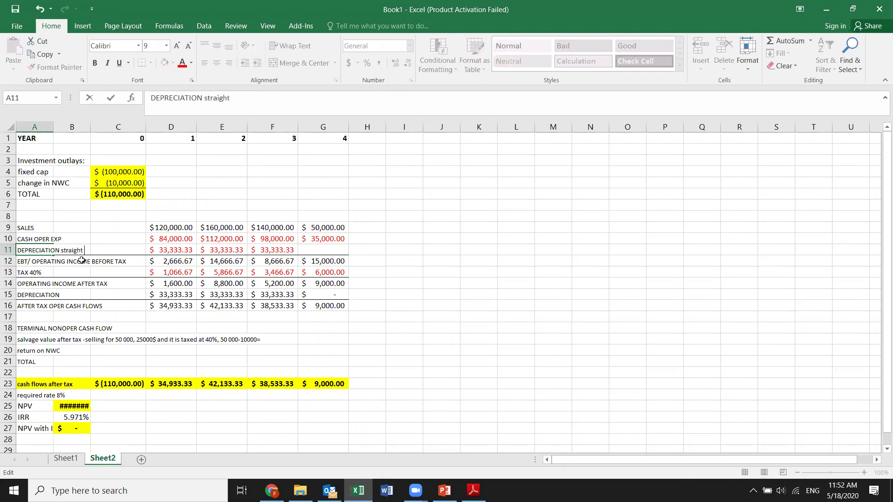
type(" line to zero")
left_click(204, 287)
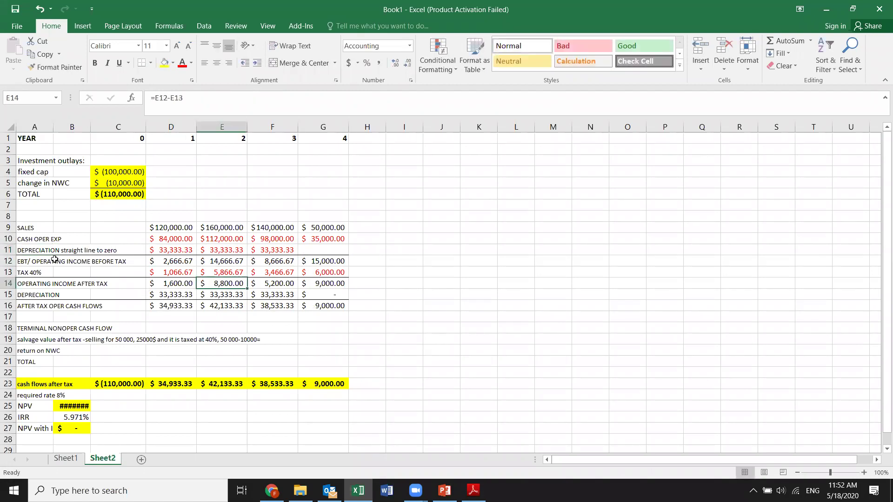
key("BackSpace")
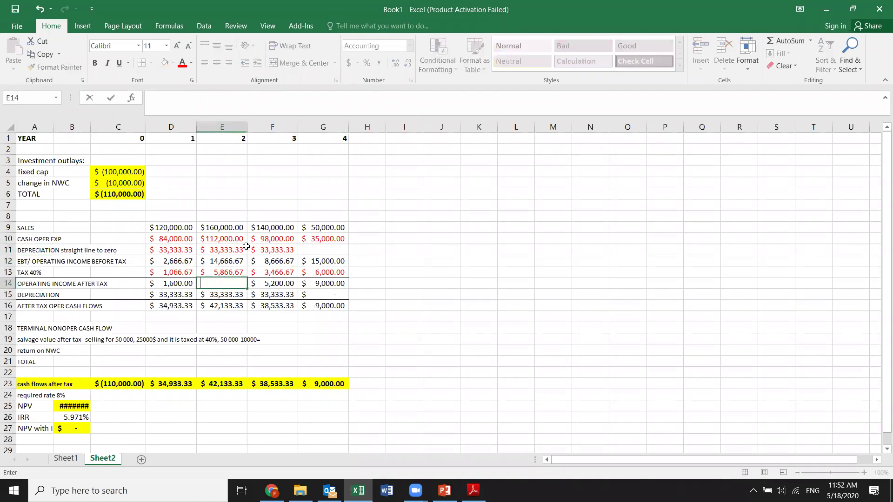
left_click(270, 318)
left_click_drag(229, 319, 227, 325)
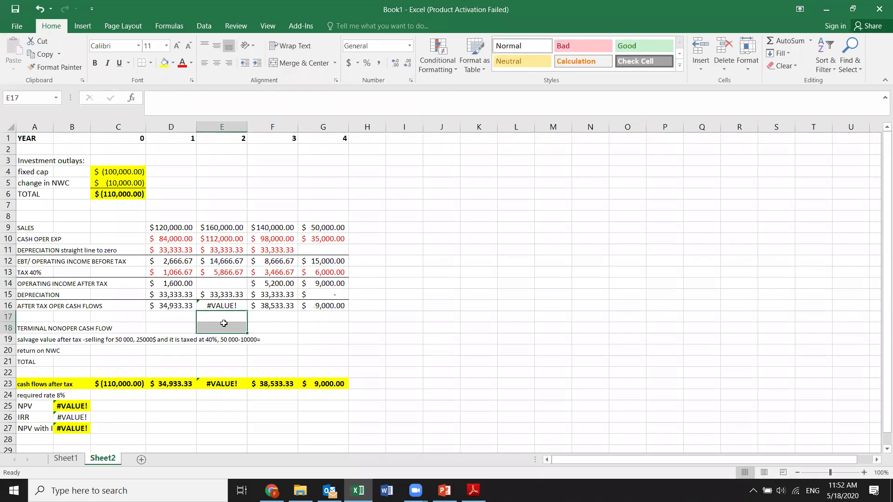
key("ctrl+z")
left_click(290, 303)
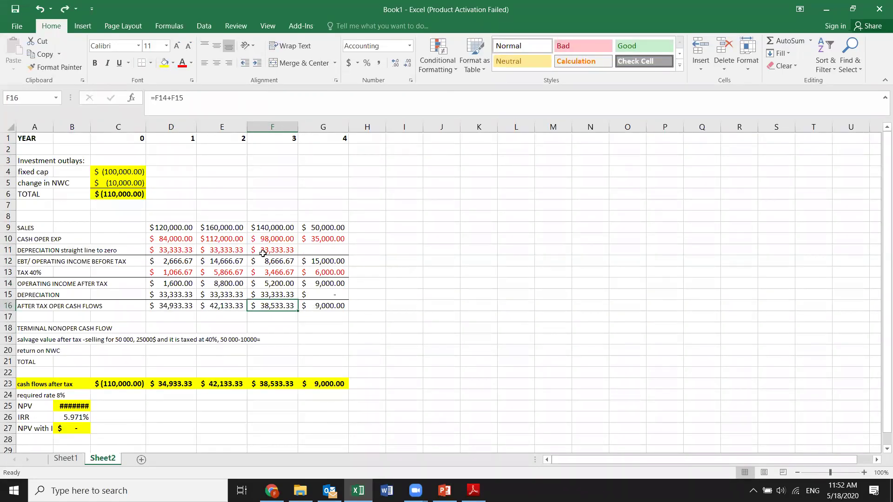
- Check the year 4 depreciation cell and the operating income before tax formulas in D12, E12 and G12
left_click(318, 250)
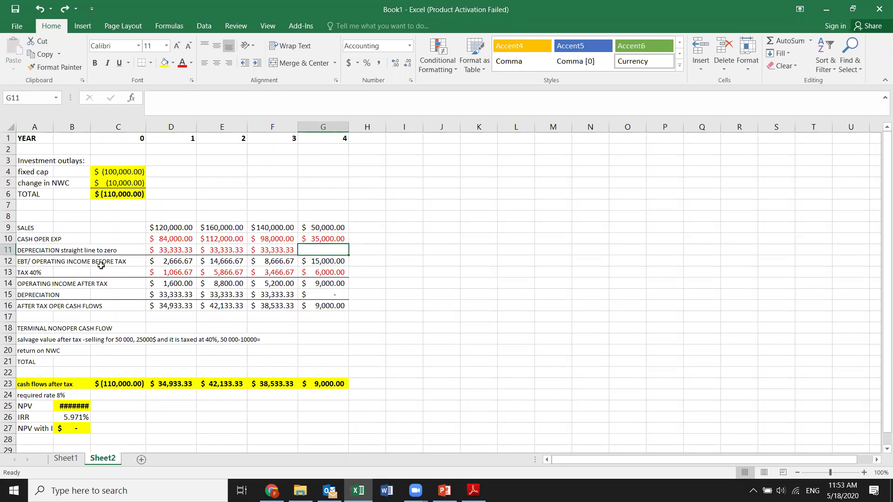
double_click(182, 262)
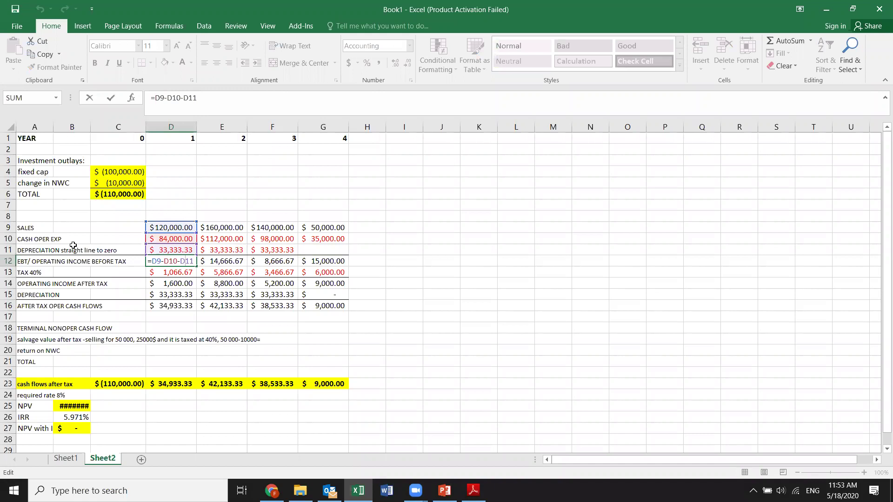
key("Return")
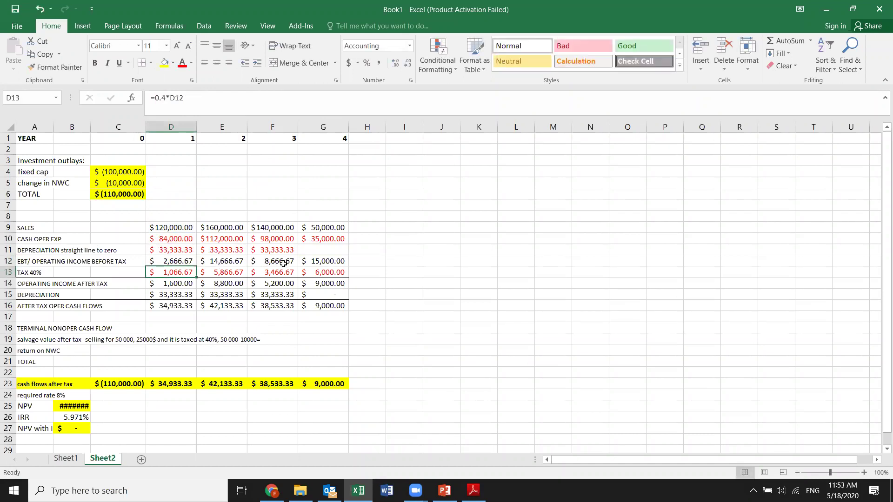
double_click(238, 261)
key("Return")
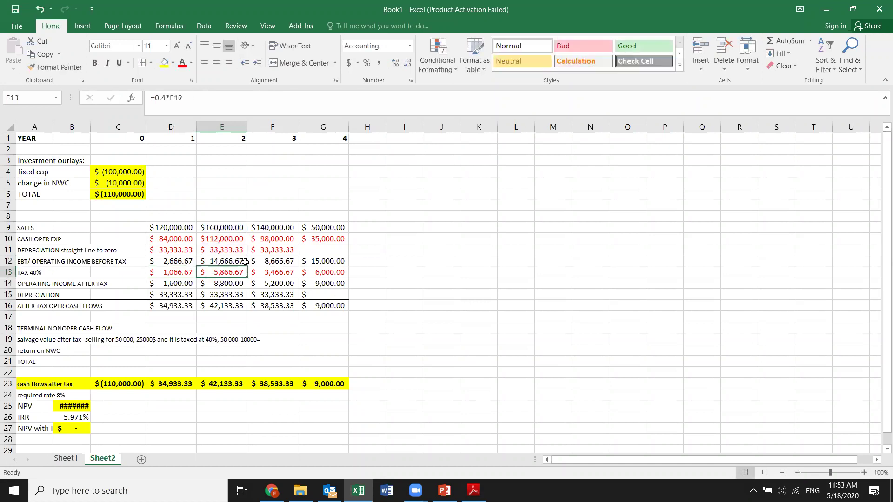
double_click(319, 261)
key("Return")
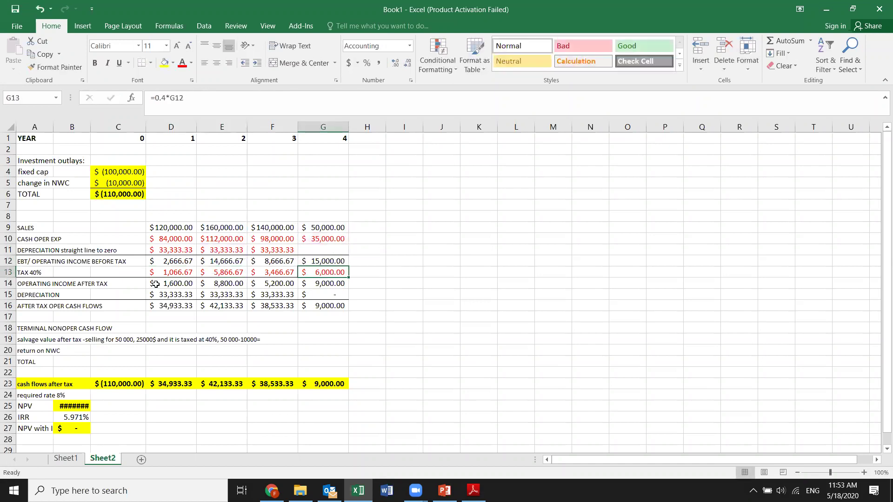
- Change the tax row label in A13 to "TAX 35%"
double_click(49, 271)
key("BackSpace")
key("BackSpace")
key("BackSpace")
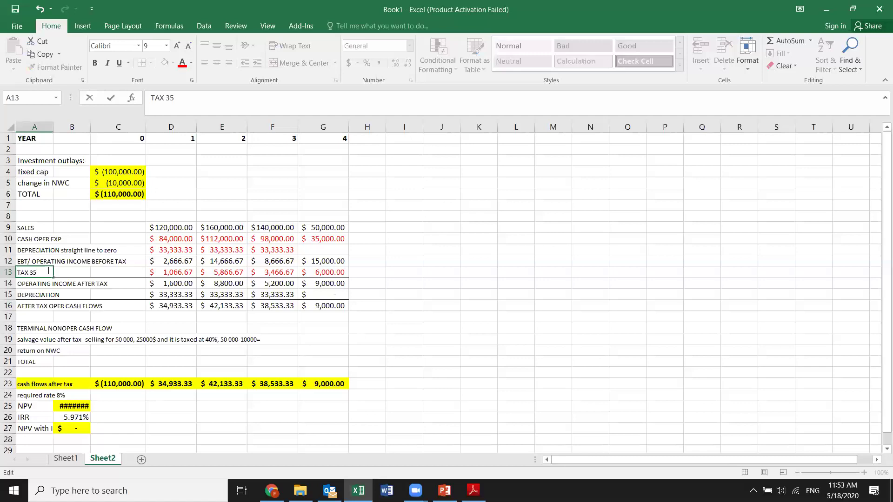
key("Return")
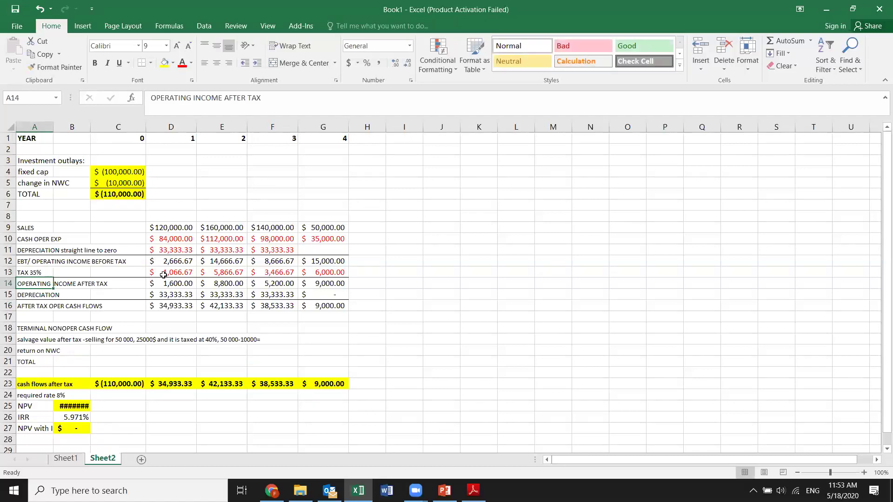
- Set the year 1 tax in D13 to the formula =0.35*D12
left_click(85, 274)
left_click(168, 274)
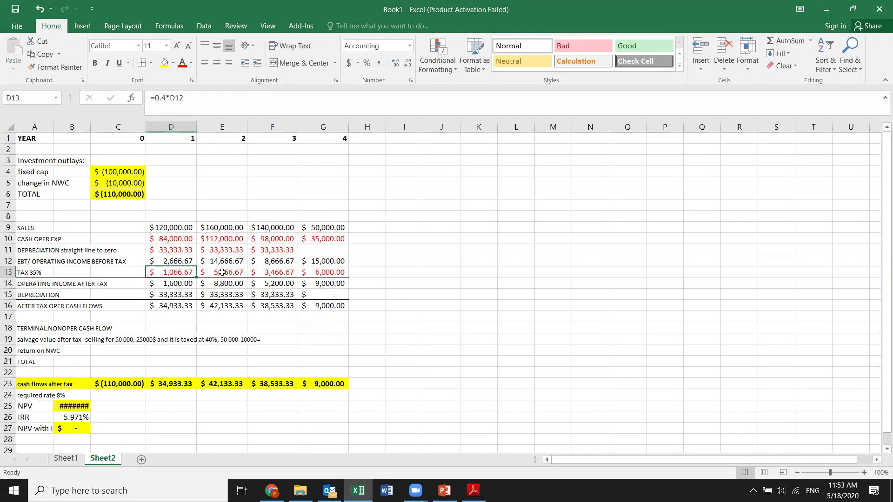
double_click(180, 272)
left_click(163, 272)
key("BackSpace")
type("35")
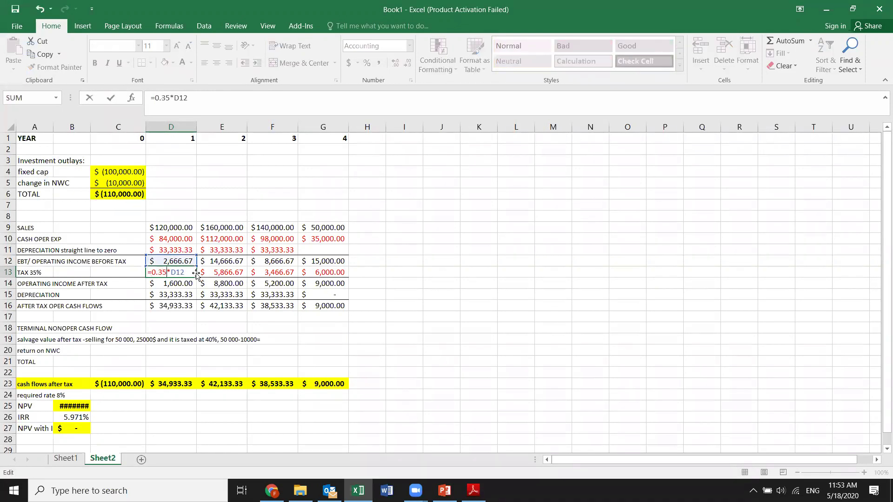
key("Return")
- Copy the tax formula from D13 across years 2 to 4 in E13:G13 and check the formula in G13
left_click(185, 272)
left_click_drag(196, 277, 310, 278)
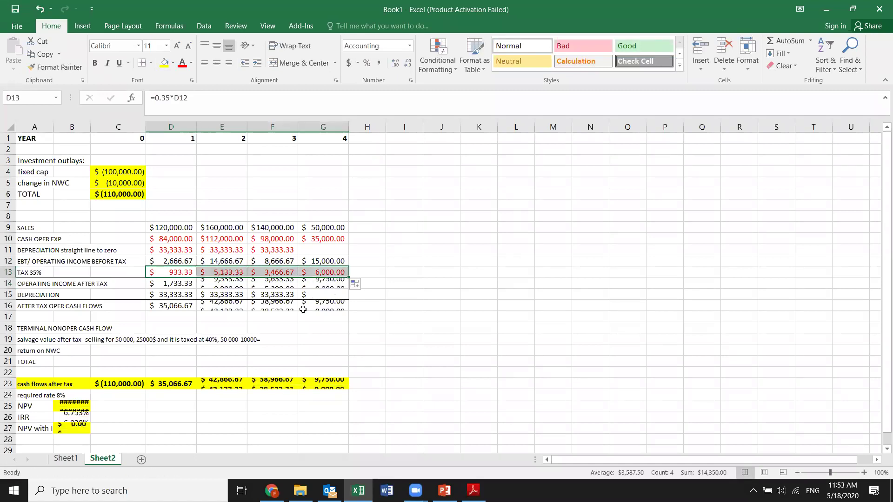
double_click(329, 272)
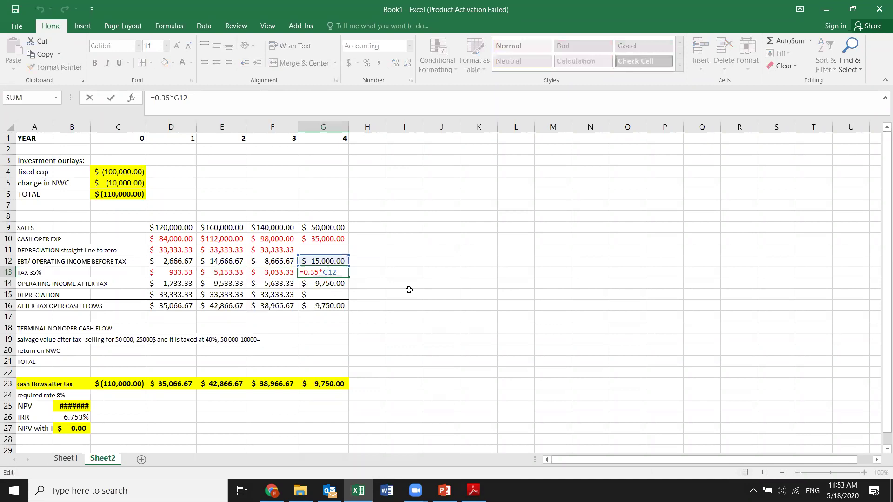
key("Return")
double_click(329, 272)
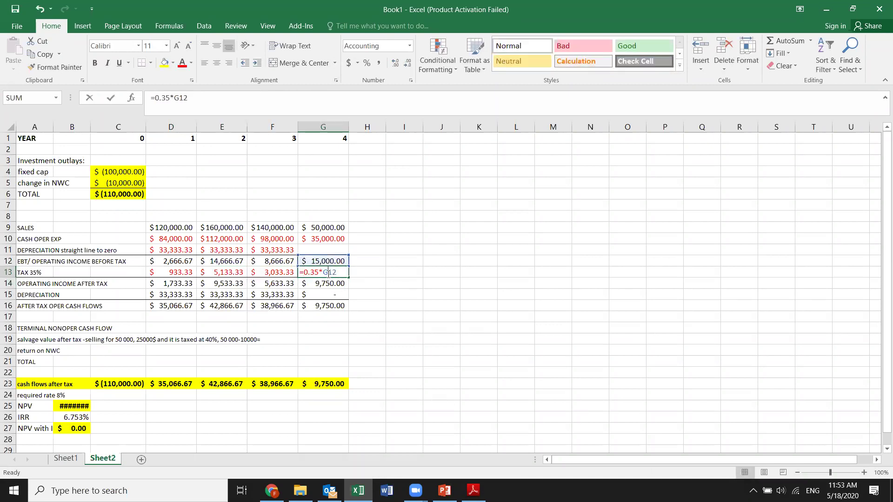
key("Return")
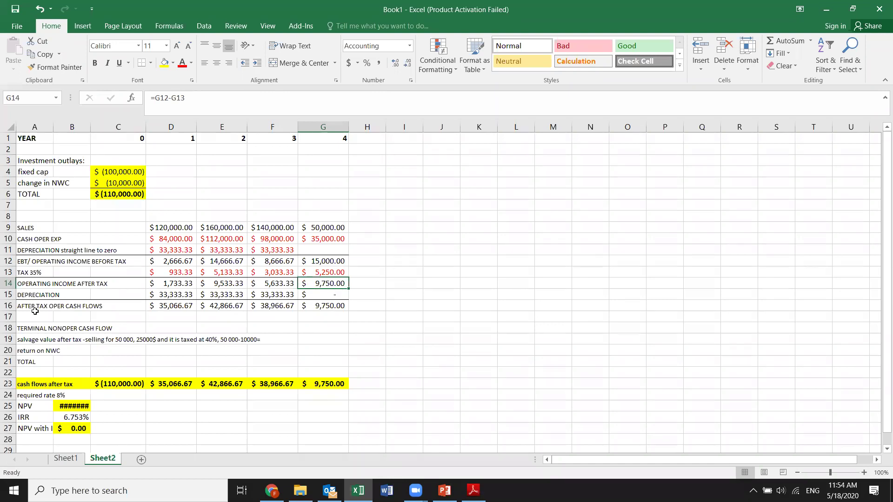
- Review the after-tax operating cash flows in row 16 for years 1 to 4
left_click_drag(39, 304, 353, 319)
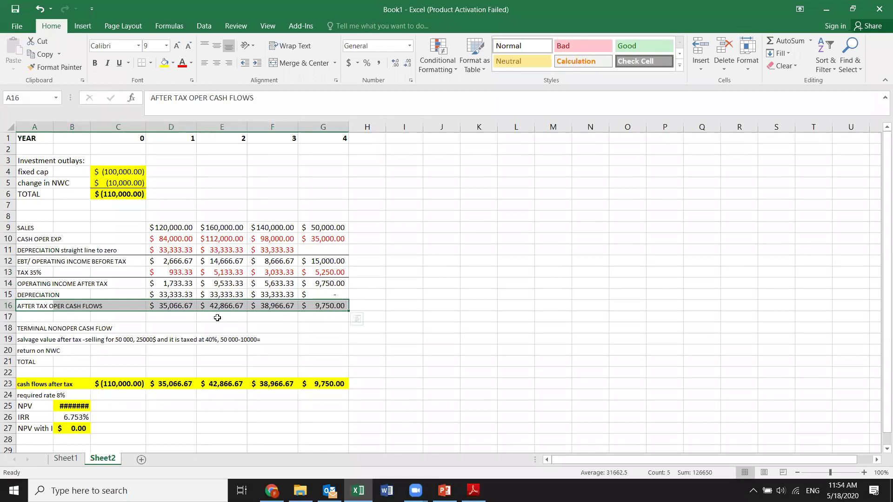
left_click(218, 318)
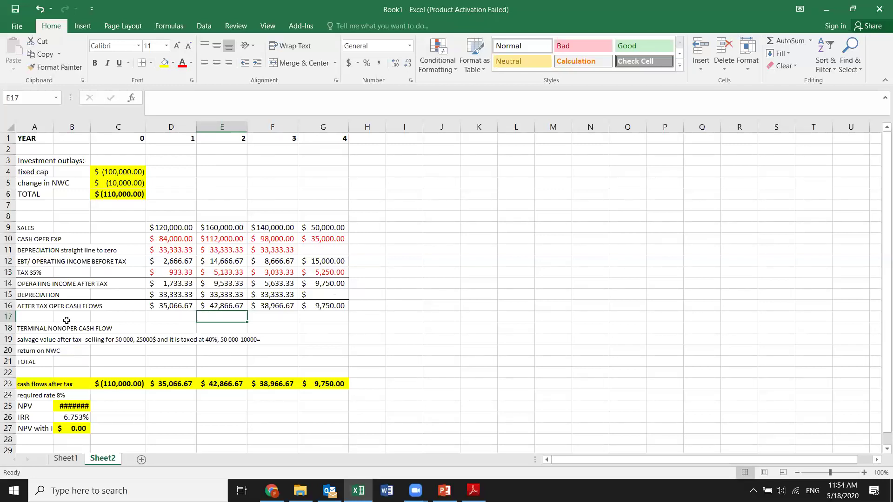
left_click(87, 306)
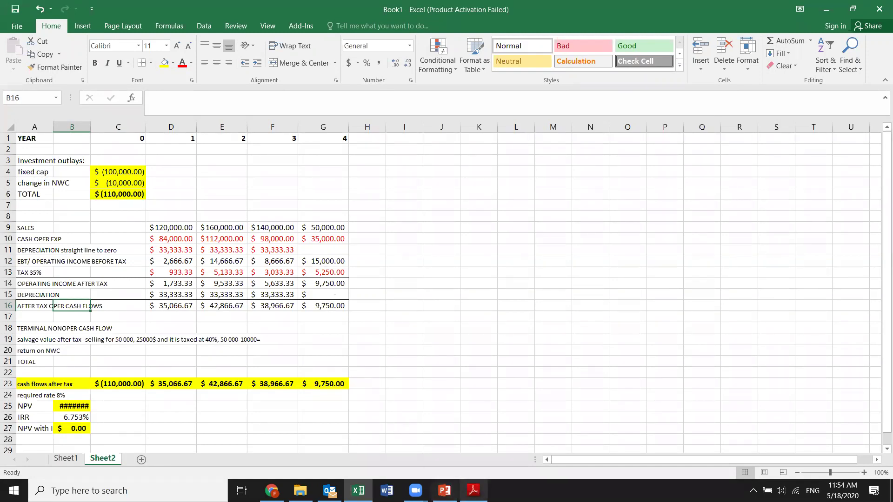
- Switch to Adobe Reader, close the Corporate Finance PDF and switch to slide 37 in PowerPoint
mouse_move(473, 490)
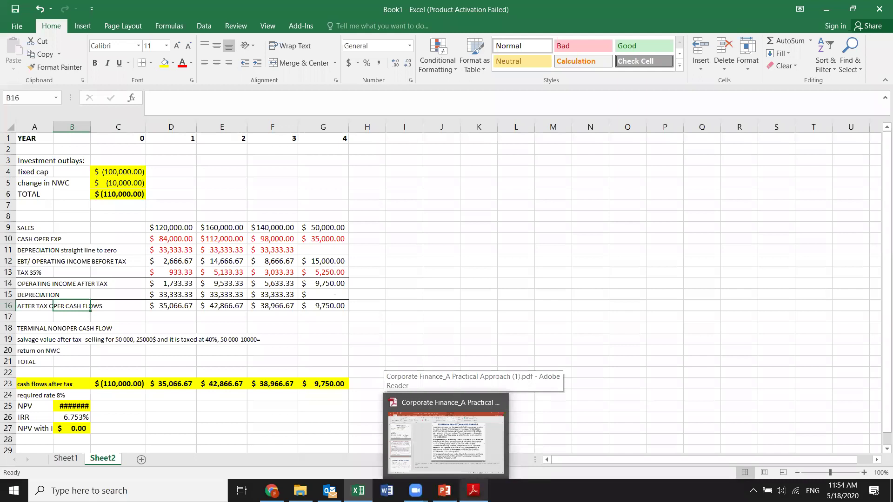
left_click(470, 460)
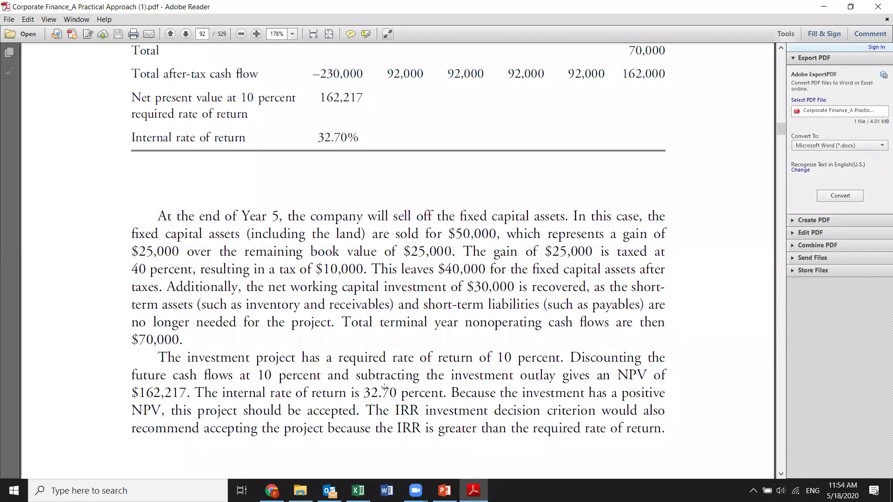
left_click(878, 7)
left_click(444, 490)
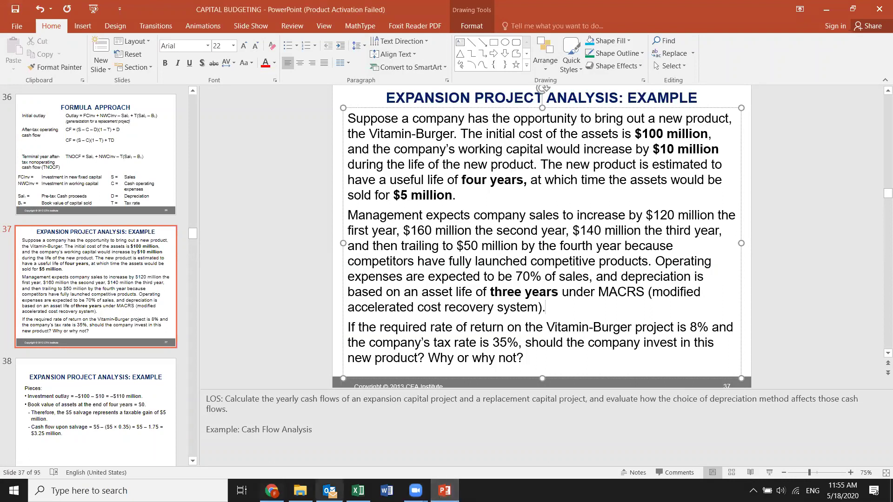
- Switch to Excel and enter 10000 as the year 4 return on NWC in G20
left_click(358, 490)
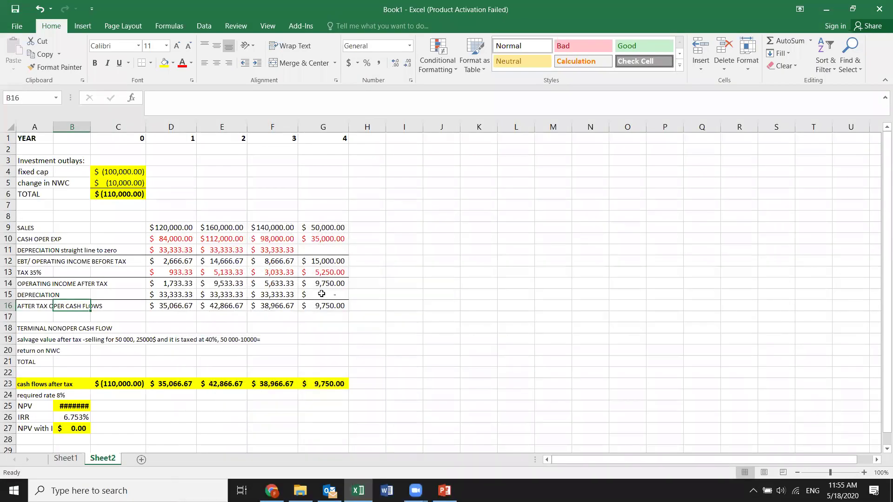
left_click(117, 327)
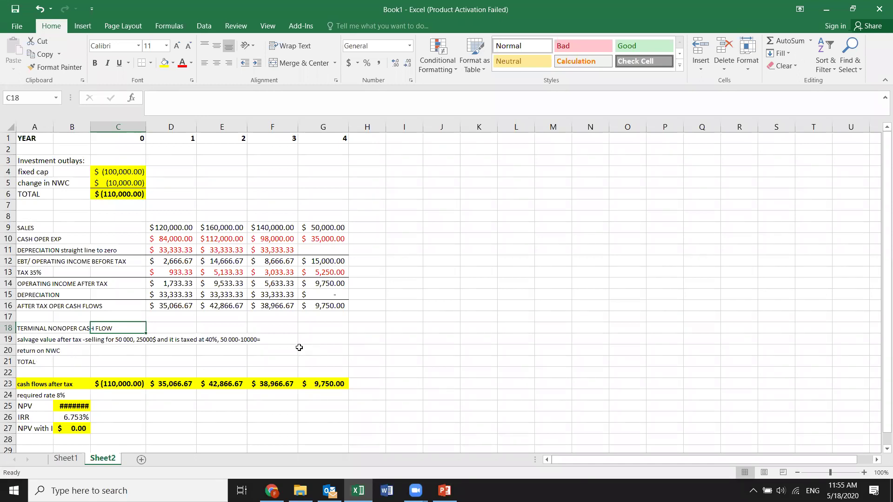
left_click(331, 349)
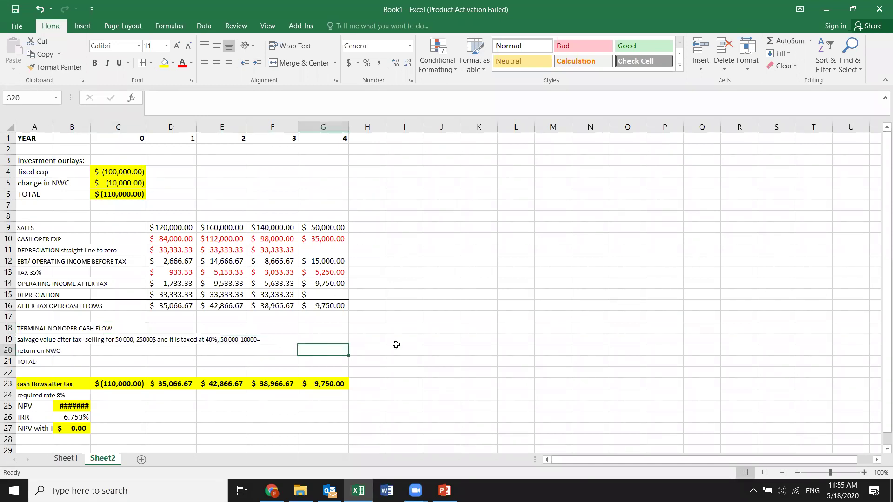
type("10")
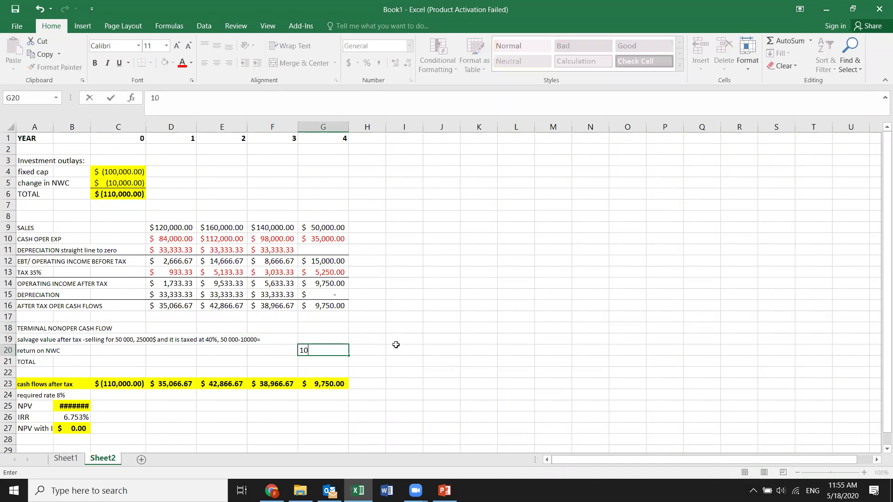
key("Return")
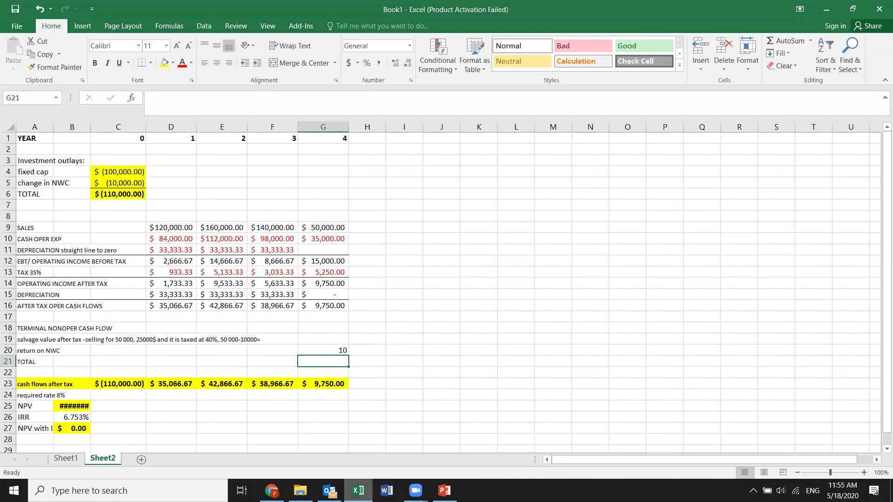
double_click(343, 350)
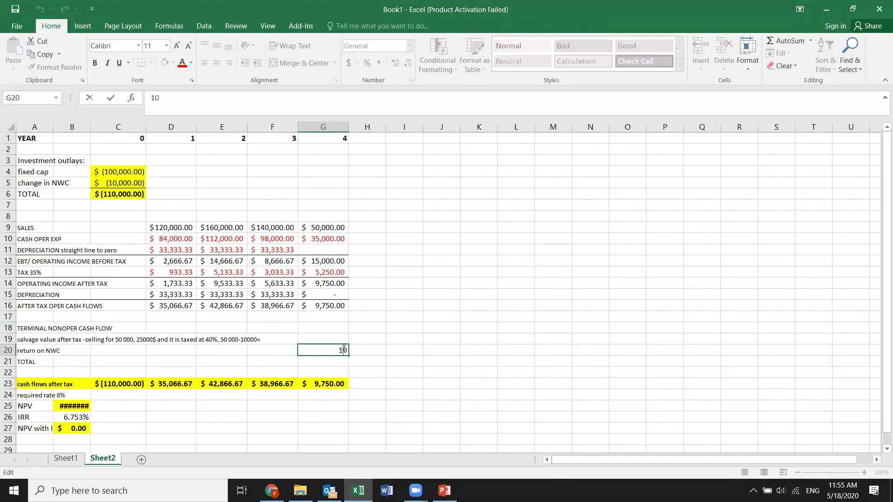
left_click(321, 370)
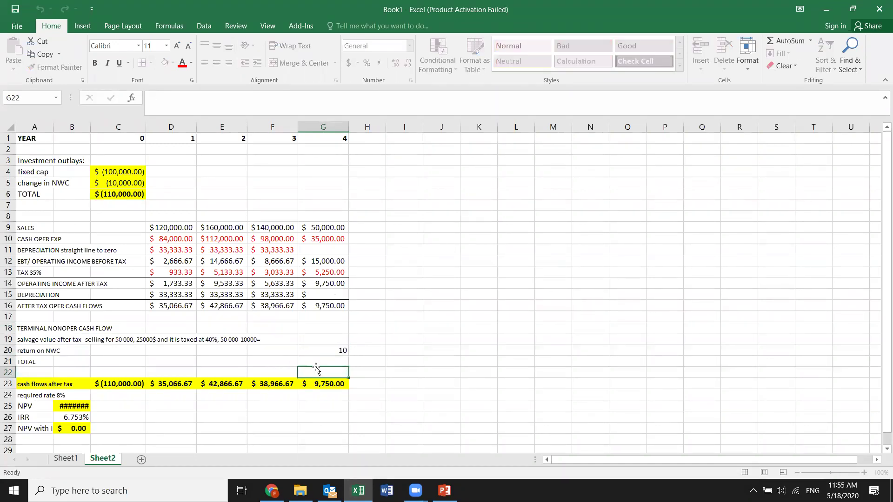
left_click(334, 342)
left_click(341, 350)
type("10000")
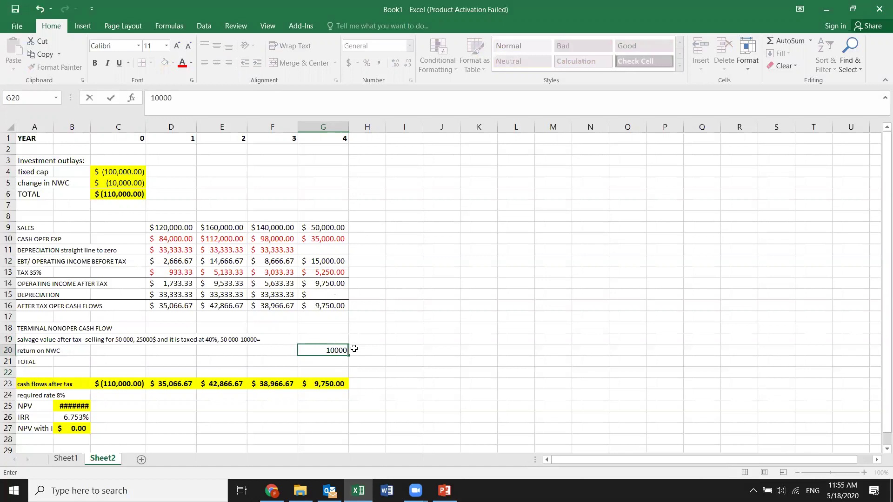
key("Return")
- Shorten the salvage label in A19 to "salvage value after tax -selling for" and switch to the Vitamin-Burger example slide in PowerPoint
left_click(342, 338)
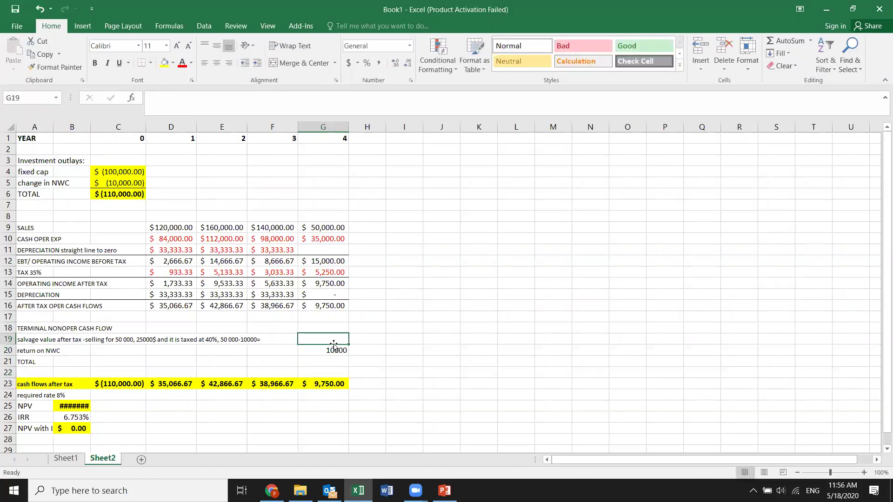
left_click(66, 341)
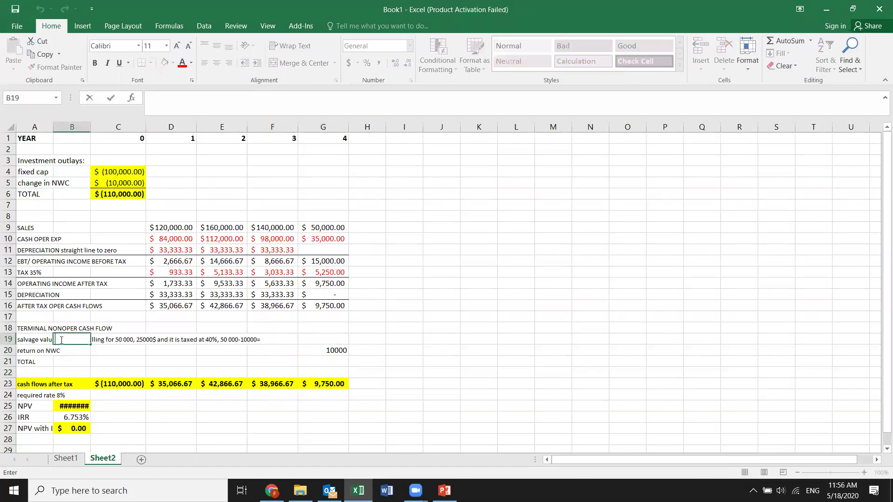
left_click(30, 341)
double_click(30, 342)
left_click_drag(116, 339, 302, 338)
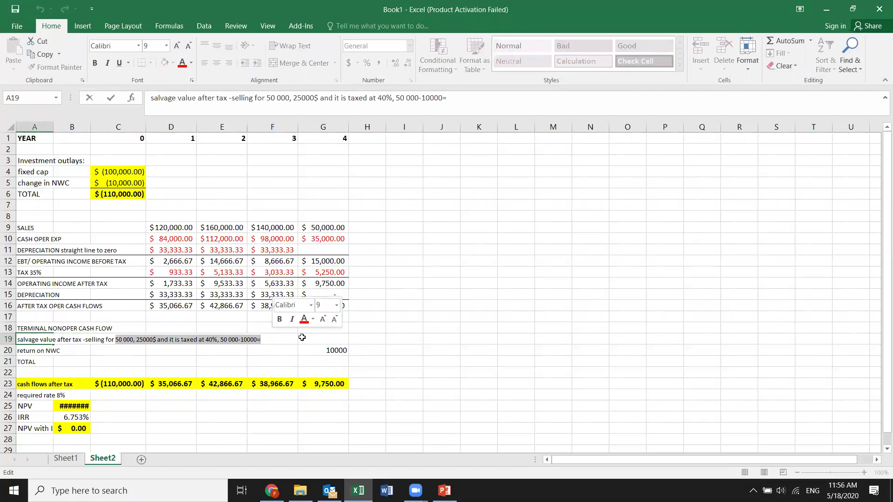
key("BackSpace")
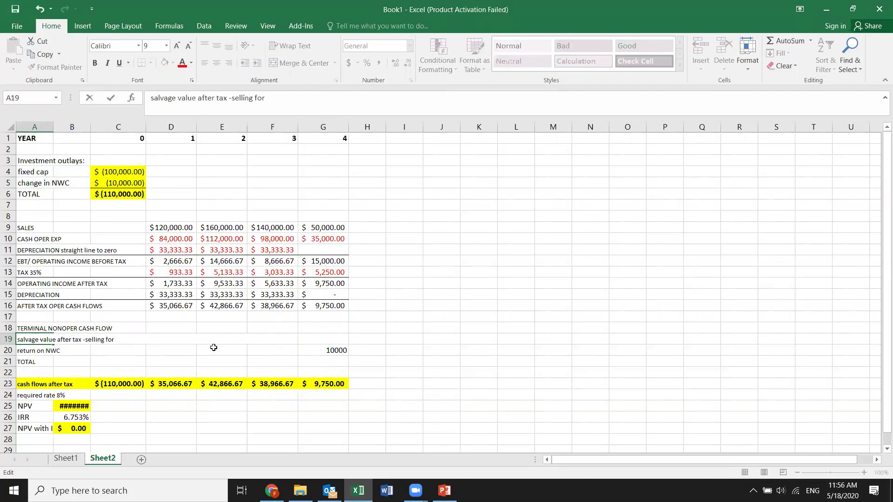
left_click(179, 352)
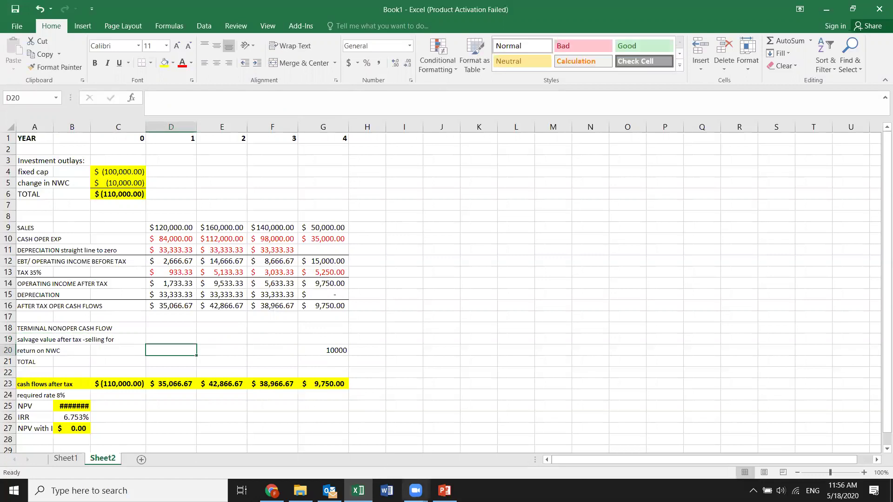
left_click(444, 491)
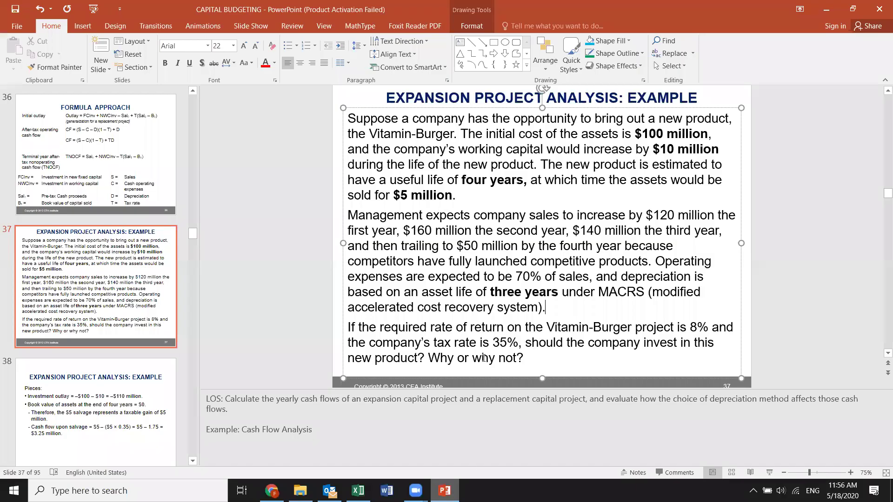